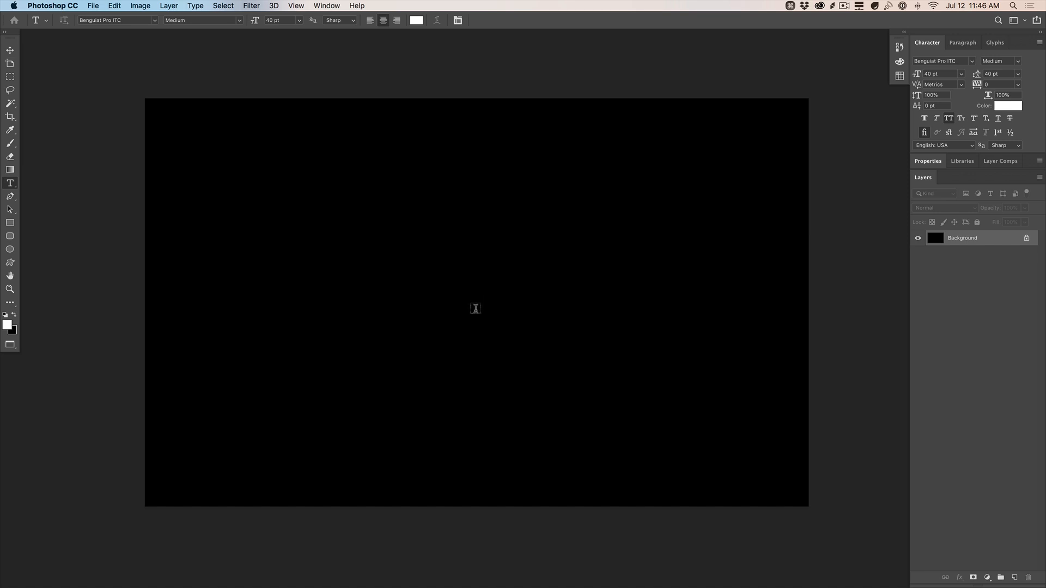
Create a centred two-line text layer on the black canvas reading "STRANGER" above "THINGS"
left_click(475, 307)
type("STRING")
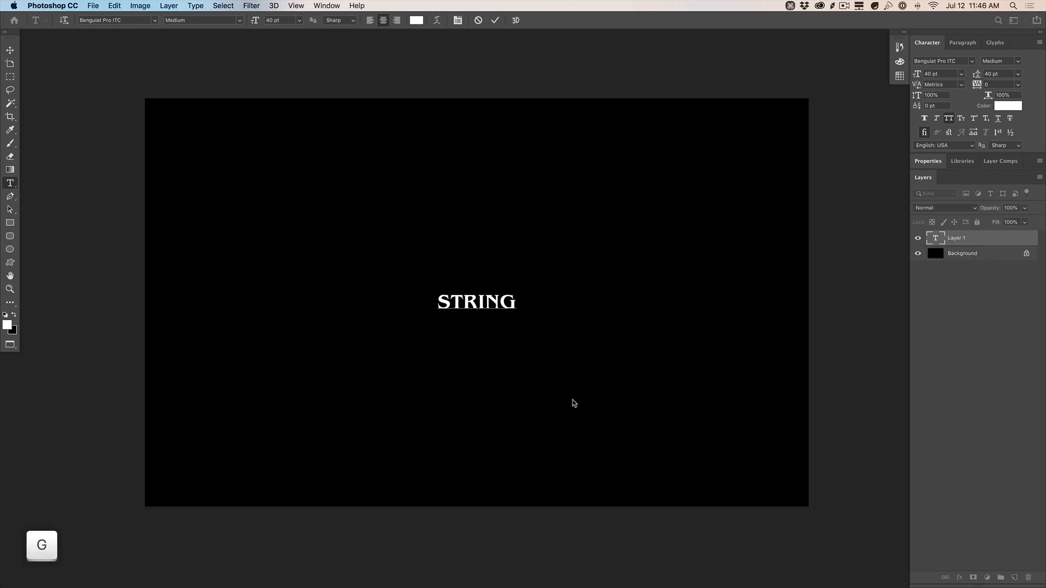
key("BackSpace")
key("BackSpace")
key("BackSpace")
type("ANGER")
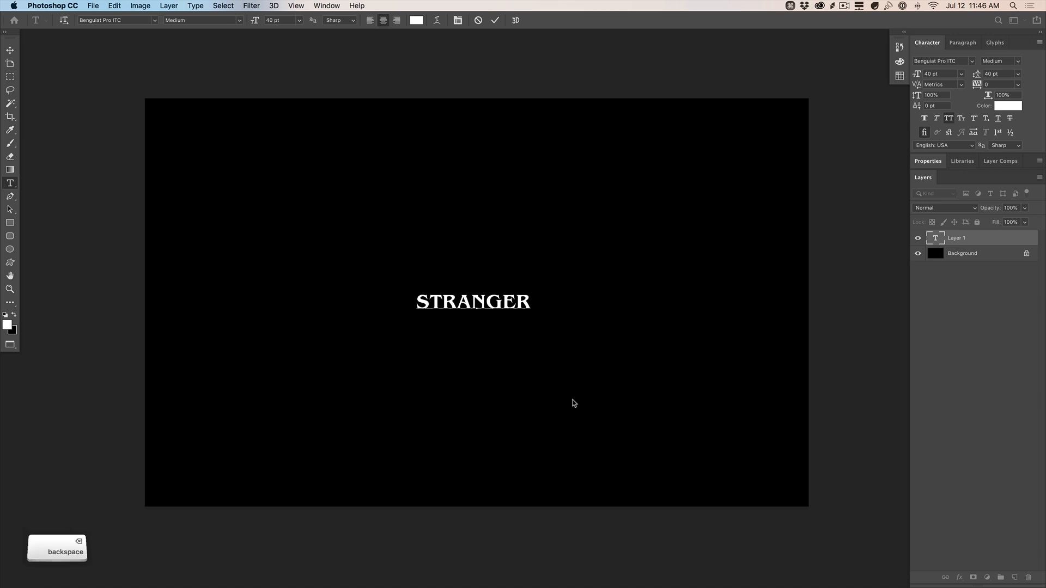
key("Return")
type("THINGS")
key("super+Return")
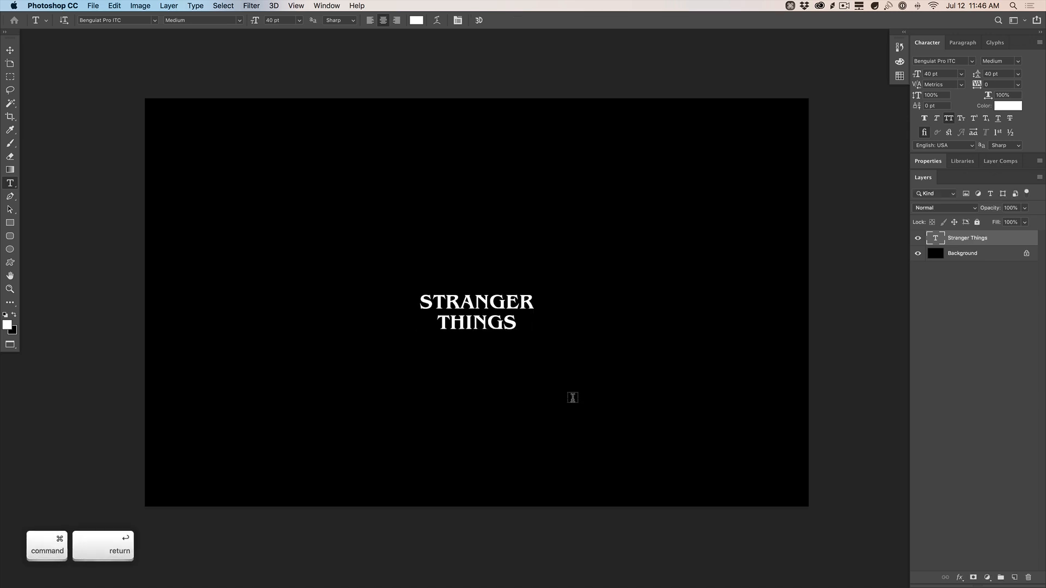
Scale the title text up proportionally to about 106 pt and move it to the centre of the canvas
key("super+t")
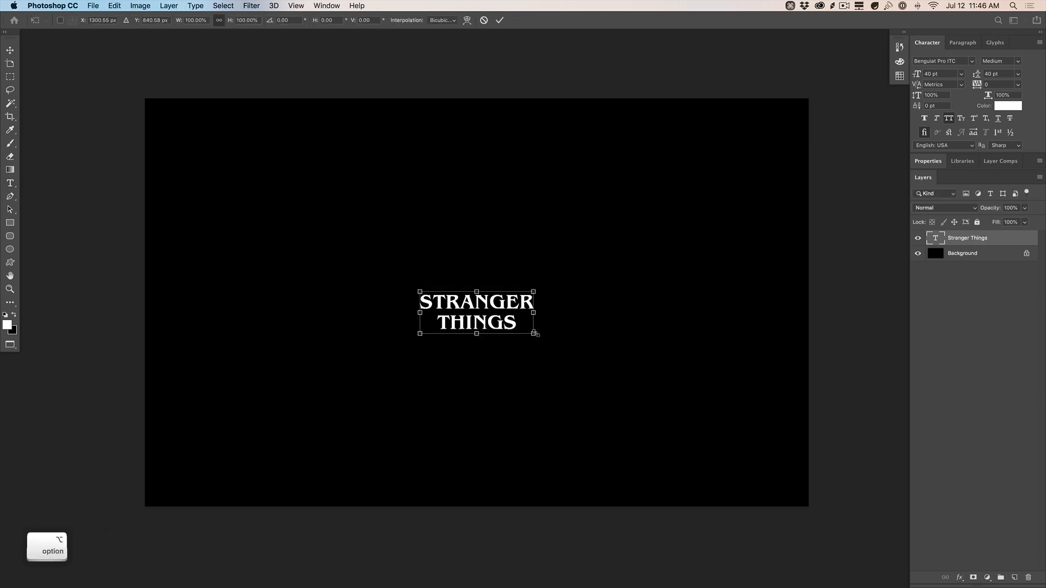
left_click_drag(535, 332, 618, 400)
key("v")
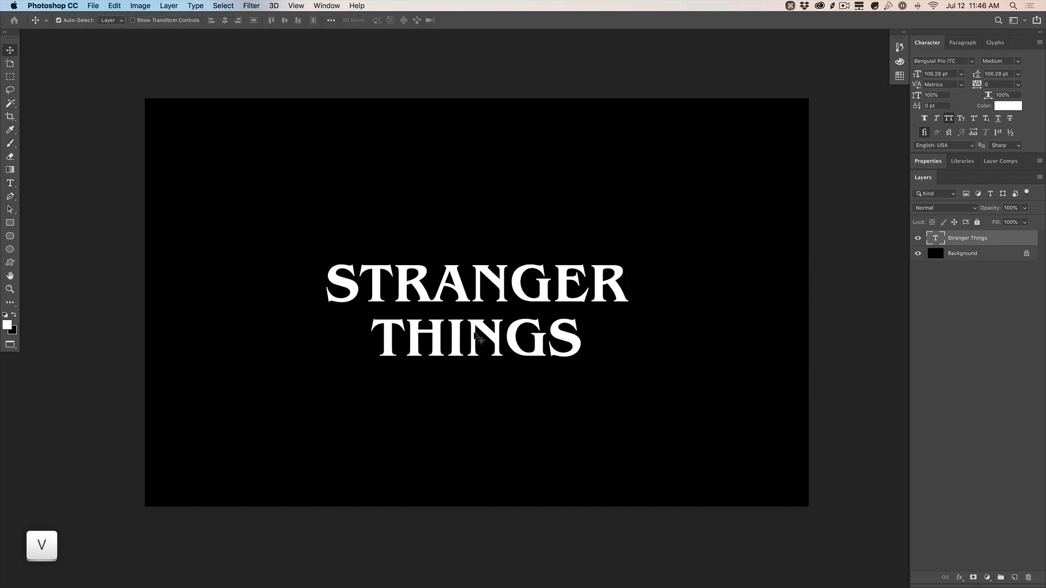
left_click_drag(476, 330, 486, 306)
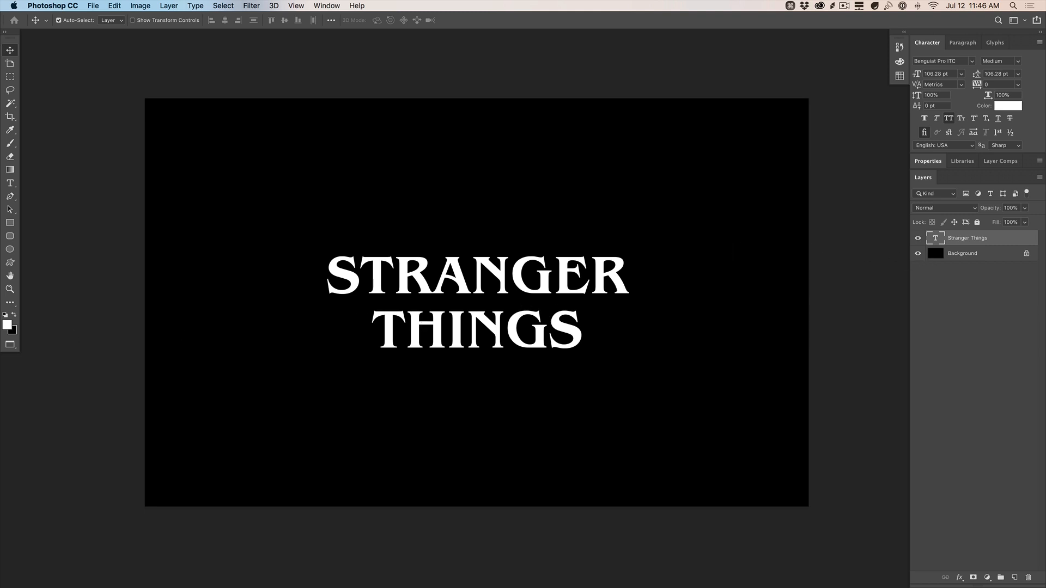
Set the foreground colour to red #d51e1e and apply the same red to the title text
left_click(7, 326)
left_click(541, 403)
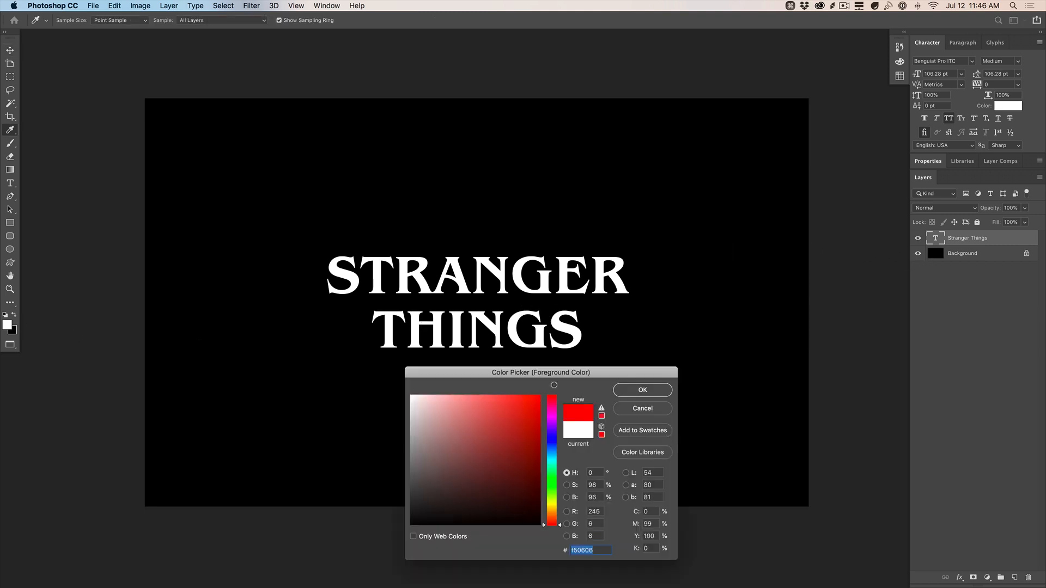
left_click_drag(541, 402, 523, 416)
left_click(632, 388)
left_click(1007, 106)
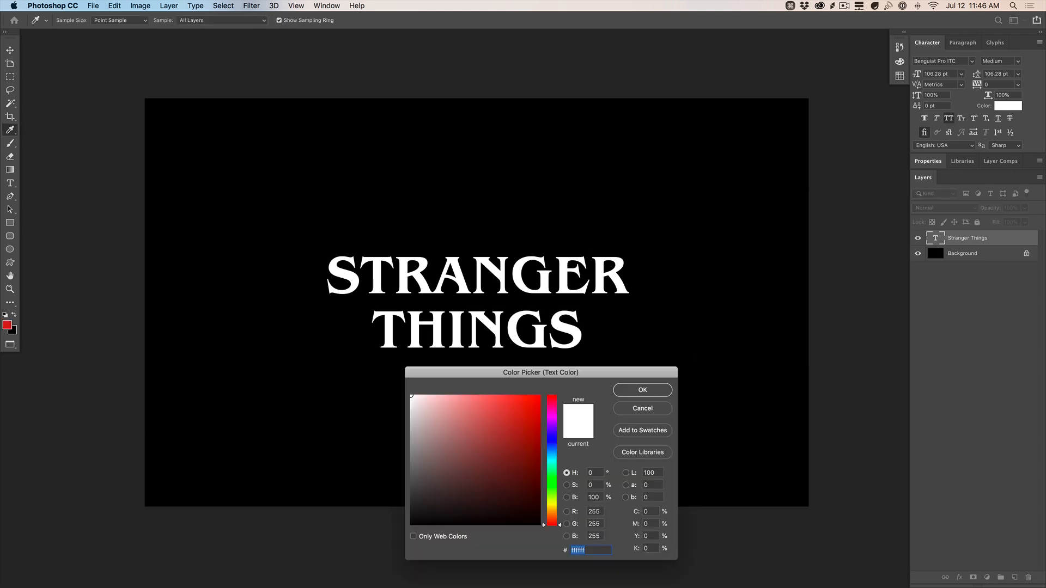
left_click(8, 325)
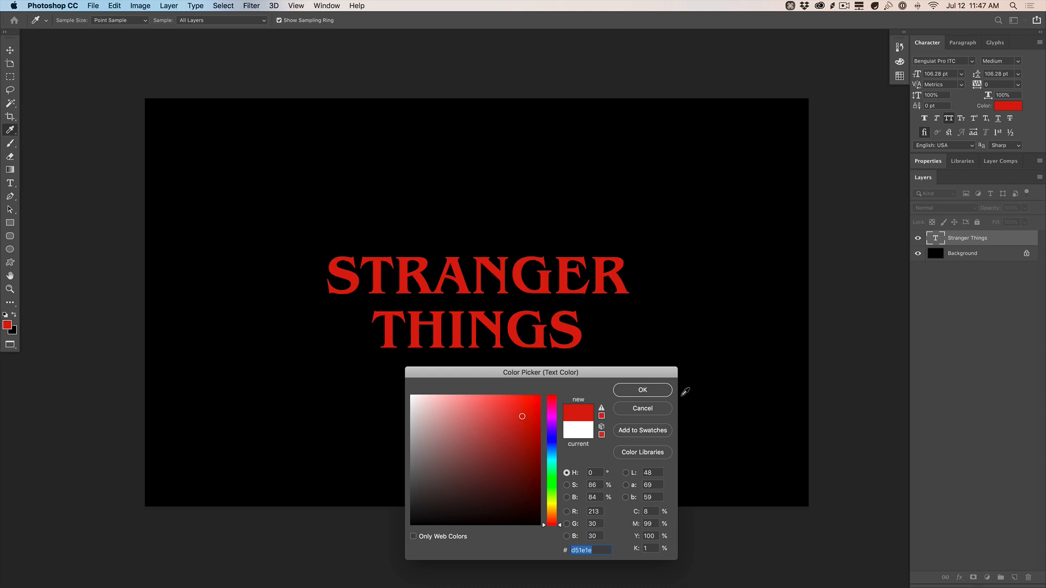
left_click(651, 389)
Set the title's vertical scale to 113% and enlarge the first S of STRANGER to 136.28 pt
key("t")
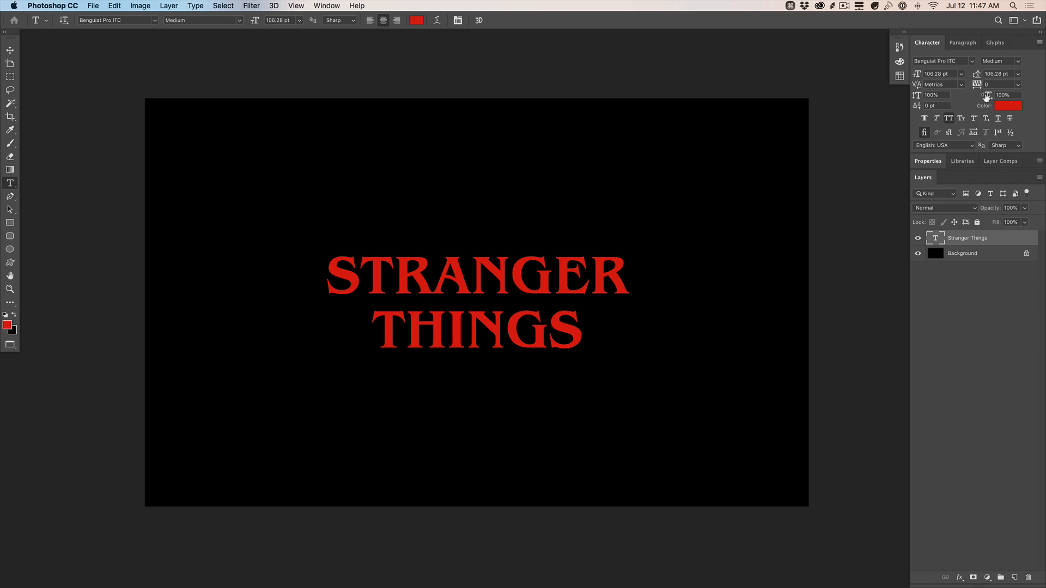
left_click_drag(916, 95, 920, 94)
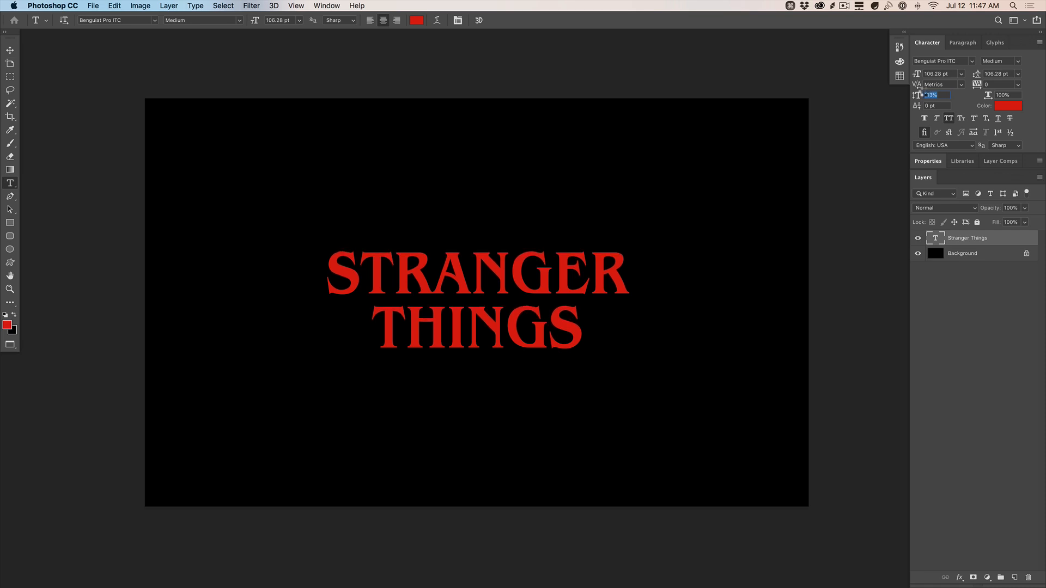
left_click_drag(322, 280, 357, 278)
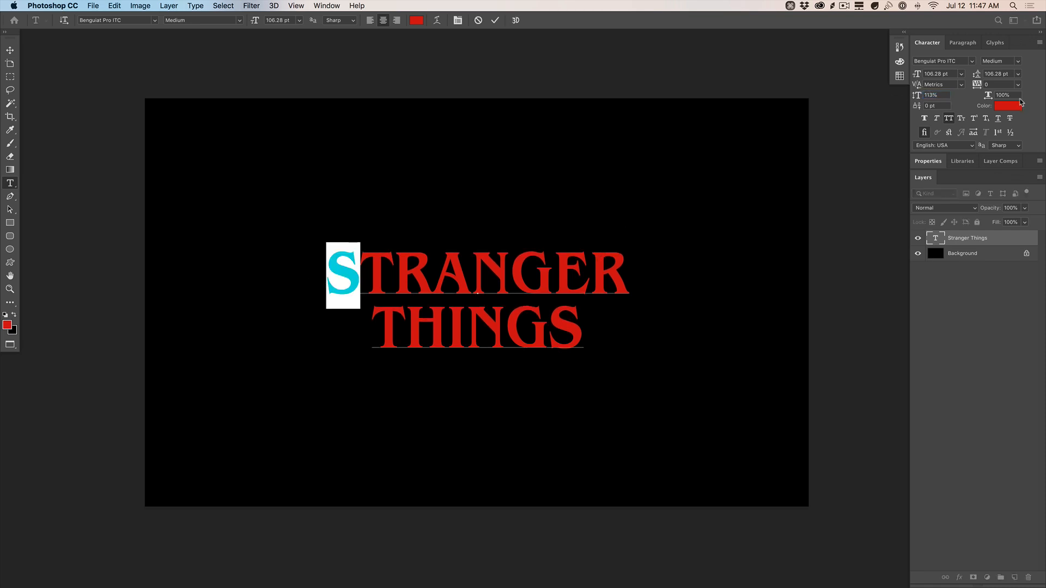
left_click_drag(918, 75, 934, 75)
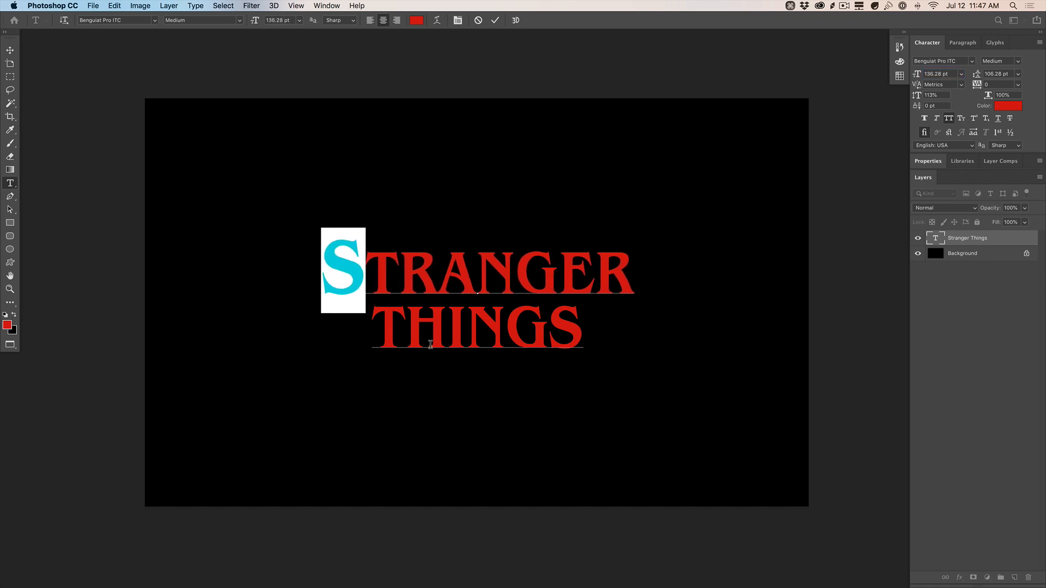
Replace the final R of STRANGER with an R that has the enlarged S's formatting, and commit the text
key("super+c")
left_click_drag(595, 271, 620, 267)
key("super+v")
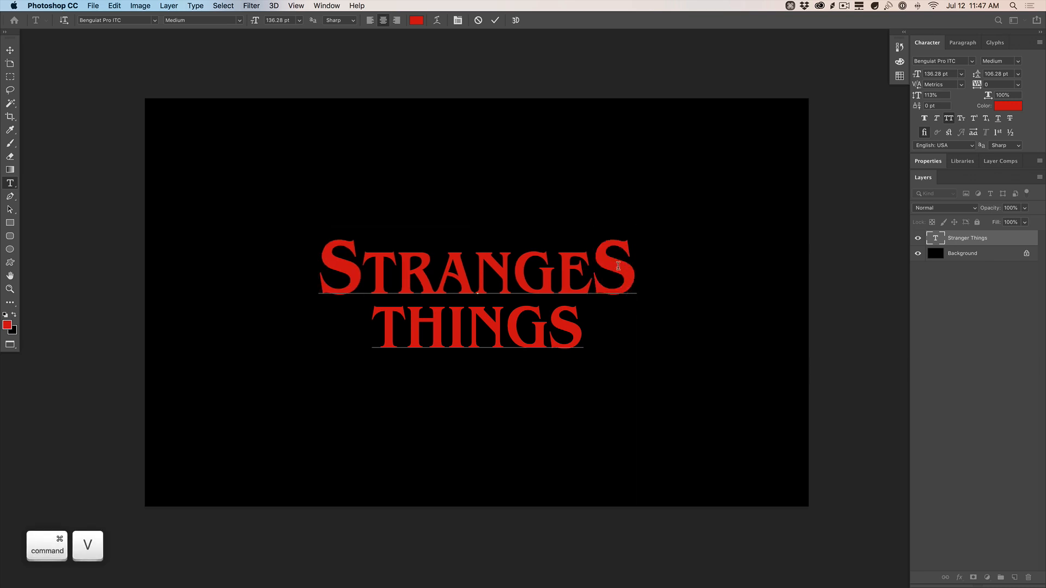
key("BackSpace")
type("R")
key("super+Return")
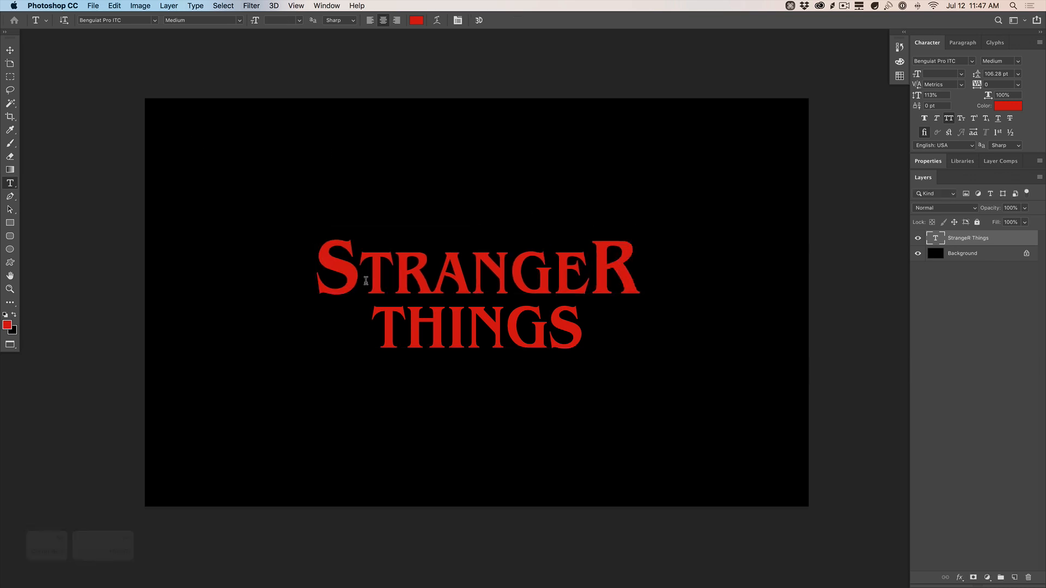
Lower the enlarged S with a baseline shift of -23 pt
left_click_drag(365, 281, 316, 278)
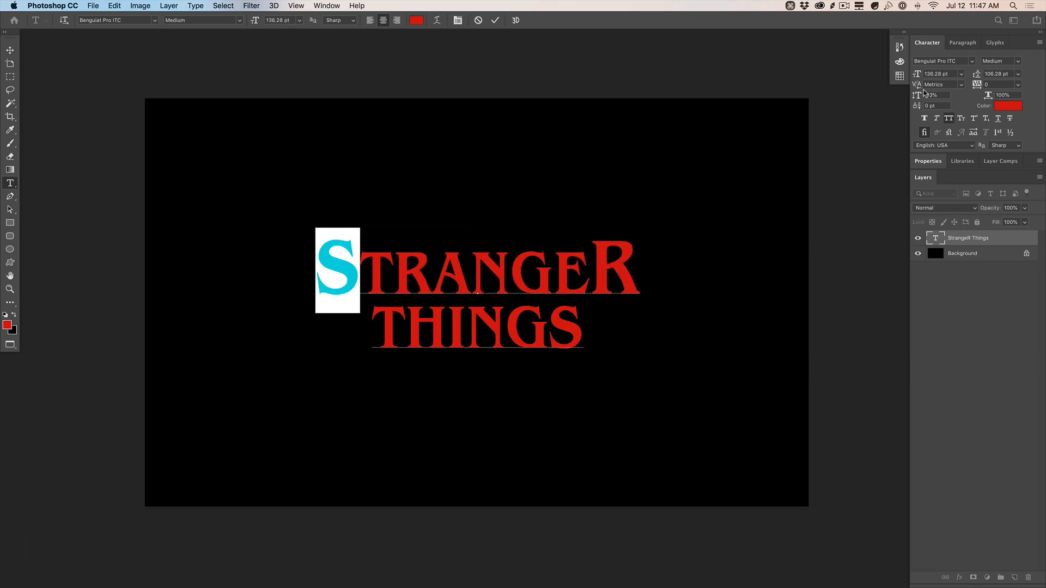
left_click_drag(917, 107, 906, 105)
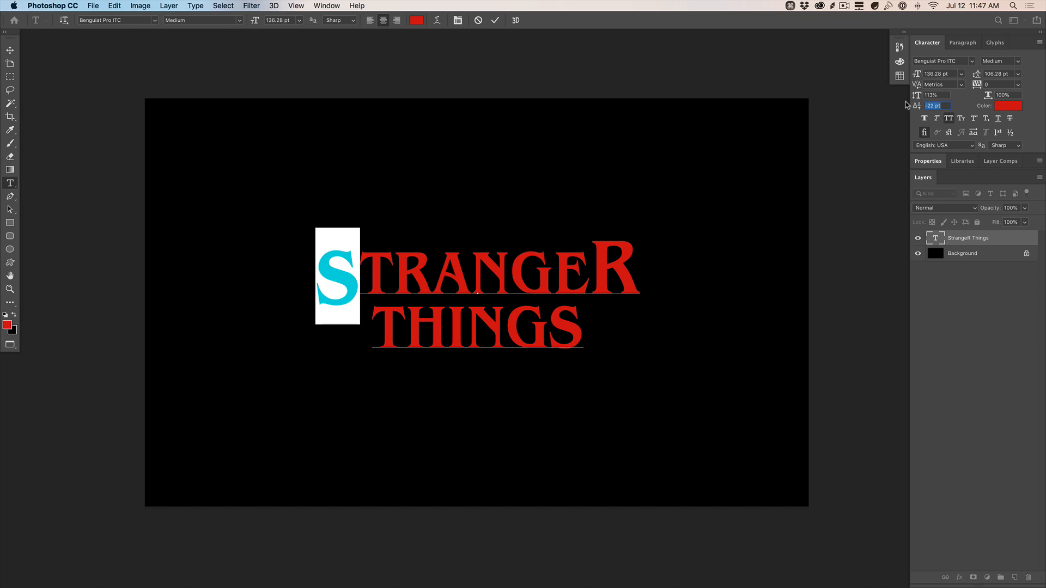
key("Down")
Copy the S's baseline shift to the enlarged R and adjust the R's value to -21 pt
key("cmd+a")
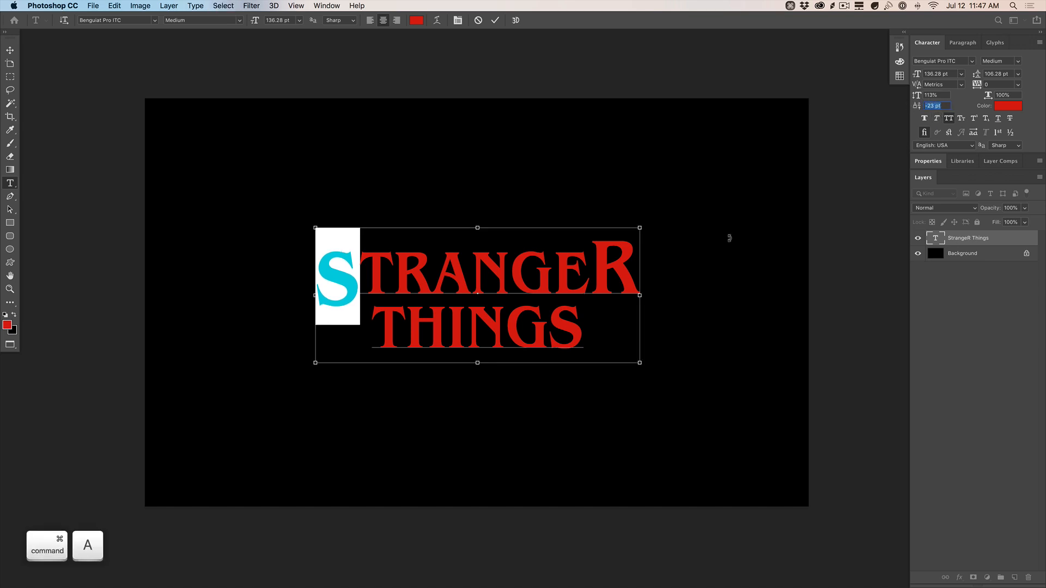
key("cmd+c")
left_click(591, 281)
left_click_drag(592, 280, 684, 250)
left_click(937, 106)
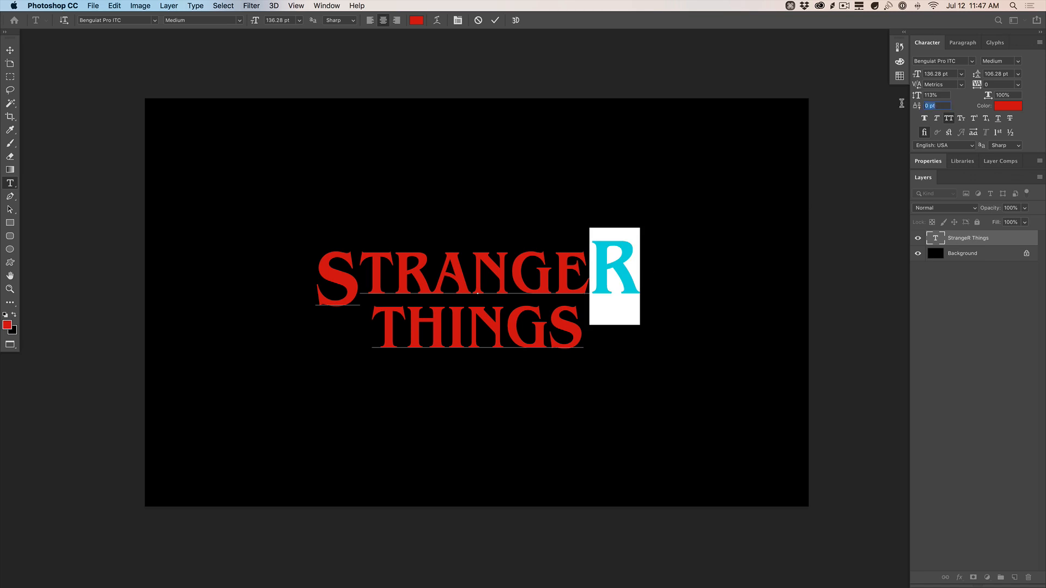
key("cmd+v")
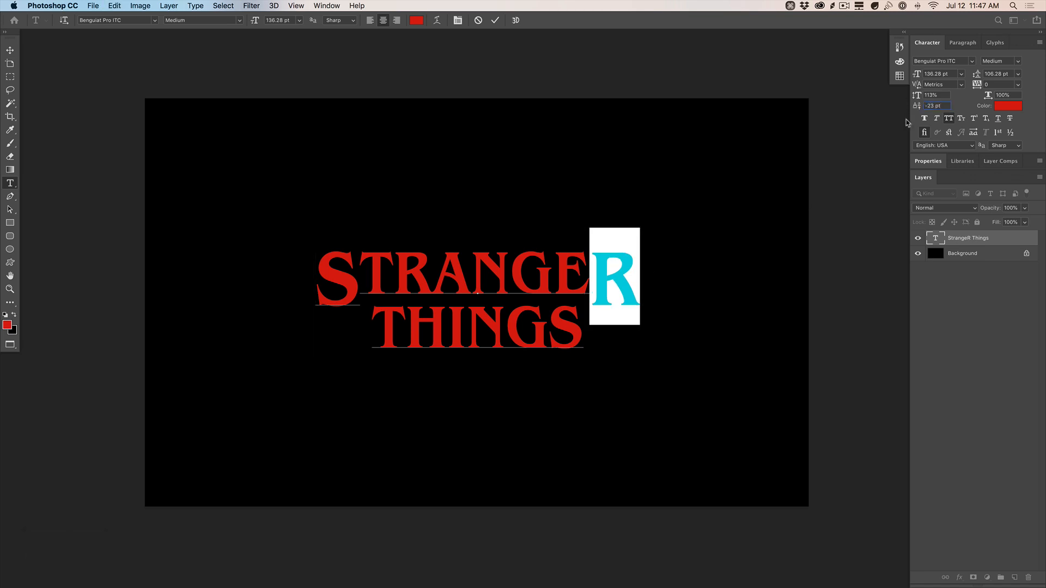
key("Up")
key("Up")
key("cmd+Return")
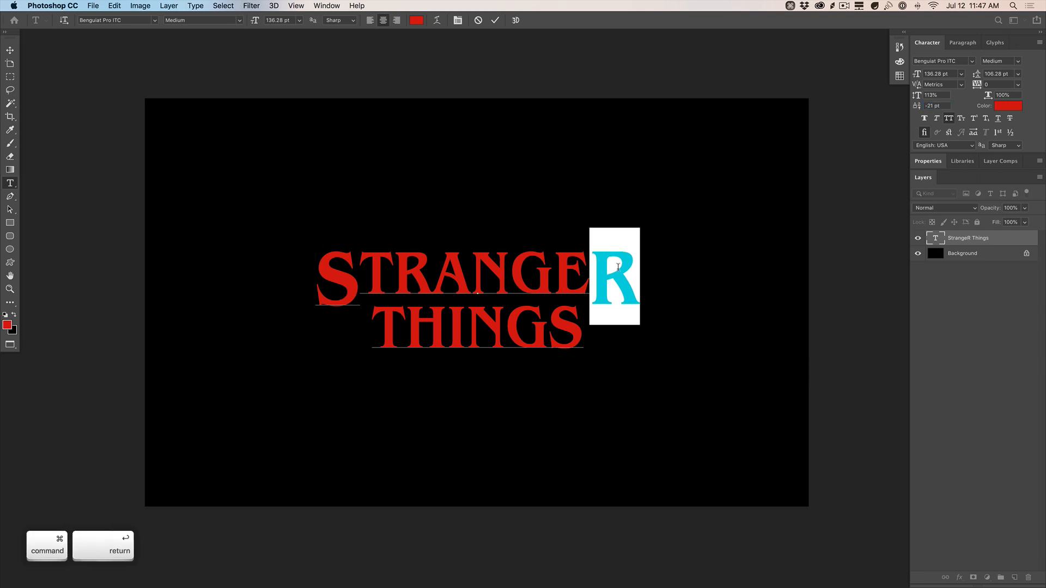
Readjust the enlarged R's baseline shift, commit the text, and set the whole title's tracking to -60
left_click(591, 251)
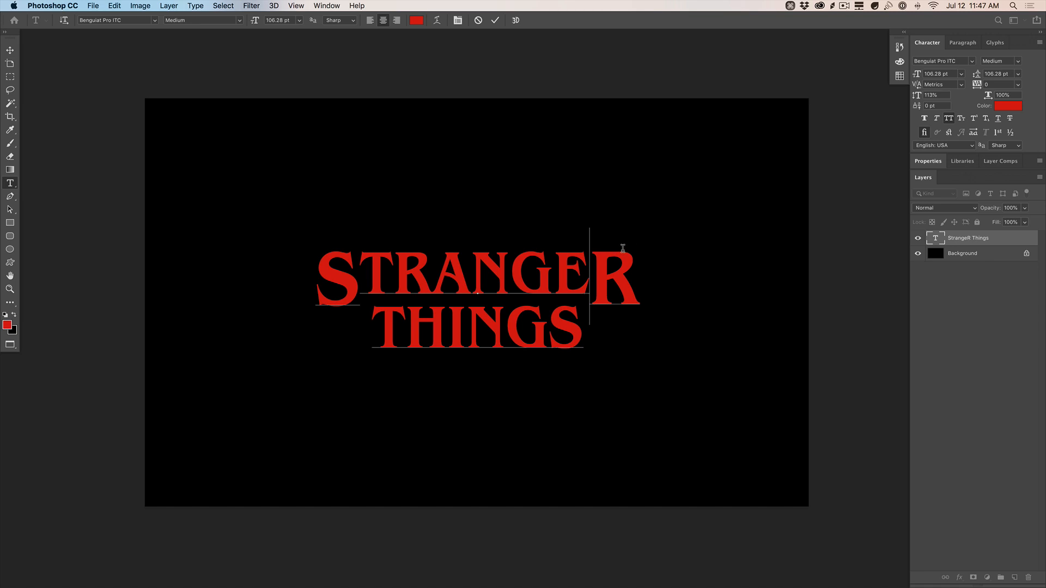
left_click_drag(598, 278, 651, 275)
left_click(935, 106)
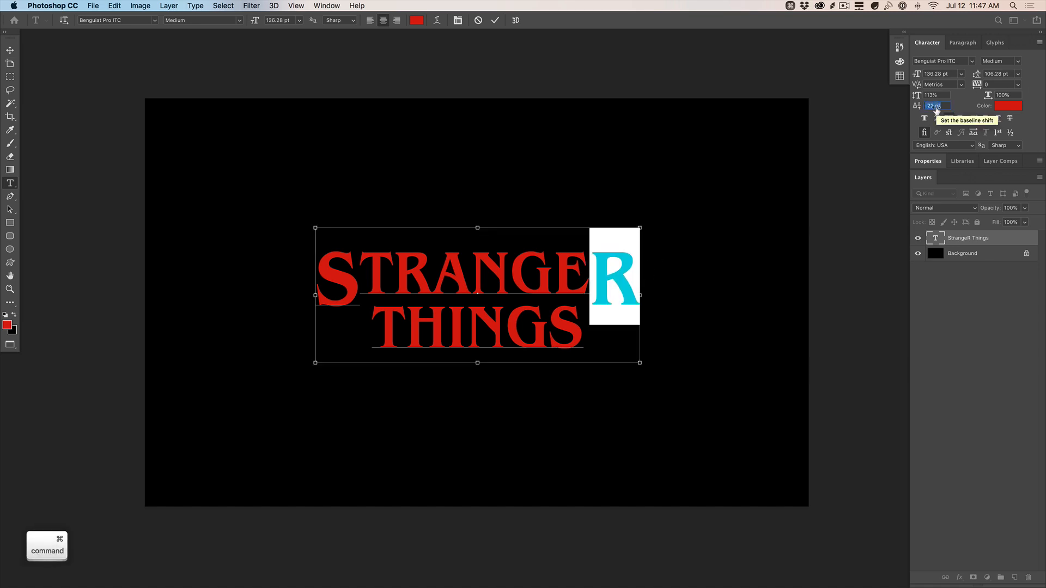
key("super+Return")
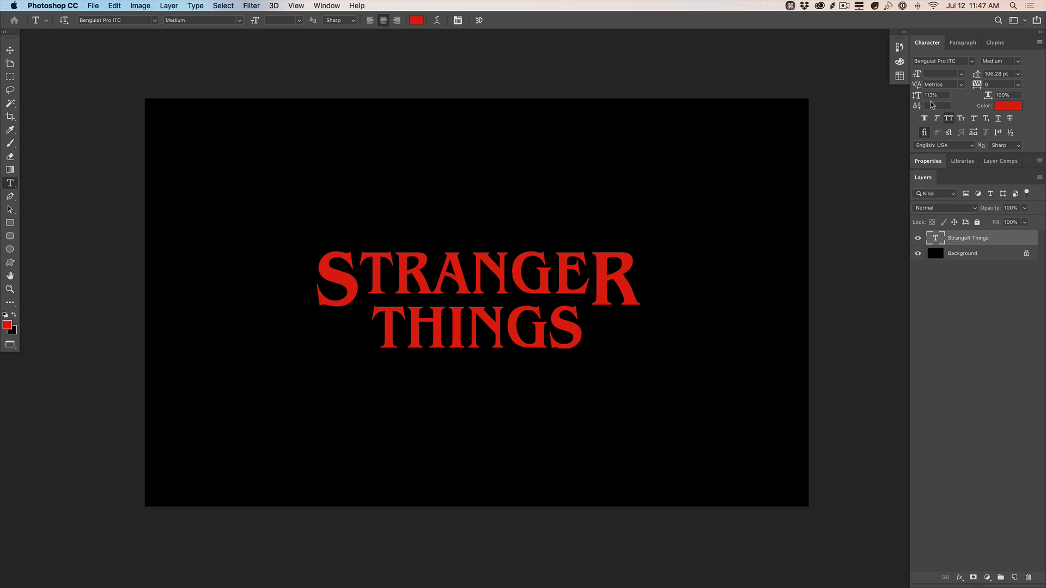
left_click_drag(984, 86, 976, 85)
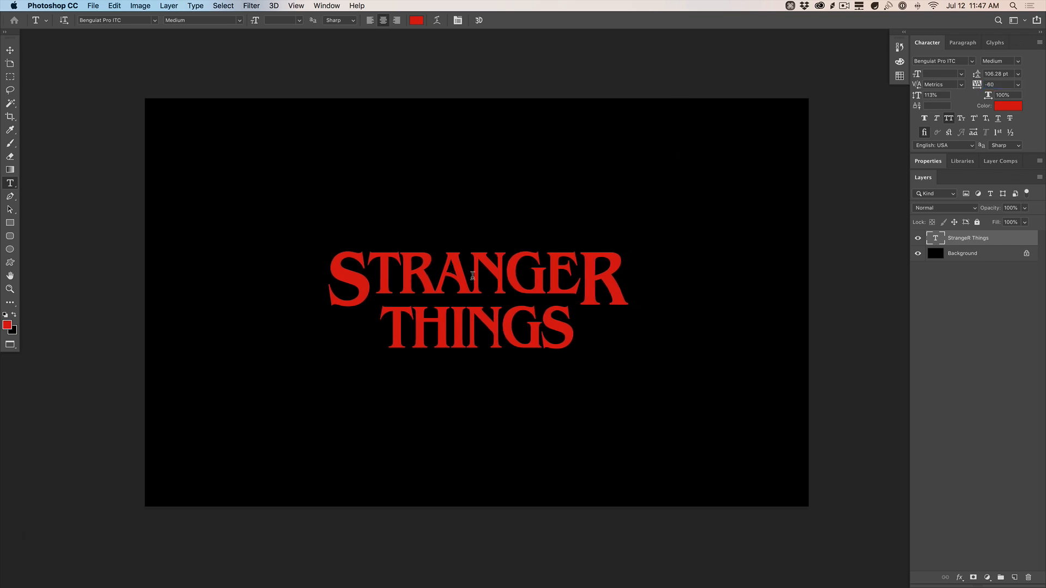
Tighten the kerning between the letters N-G, G-E and E-R in STRANGER and commit the text edit
left_click(434, 284)
key("Right")
key("Right")
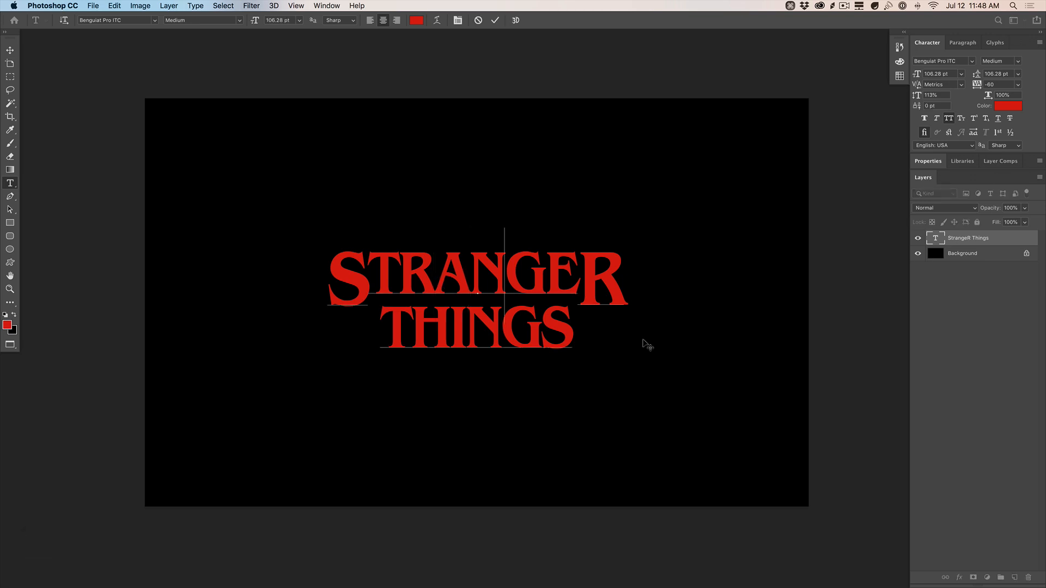
key("alt+Left")
key("Right")
key("alt+Left")
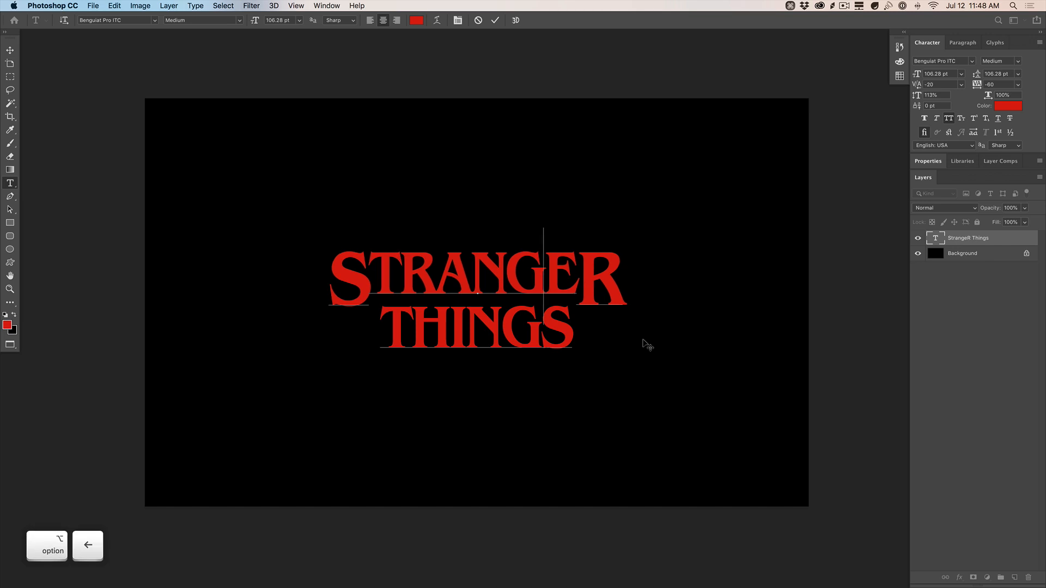
key("Right")
key("alt+Left")
key("Left")
key("Left")
key("Left")
key("Left")
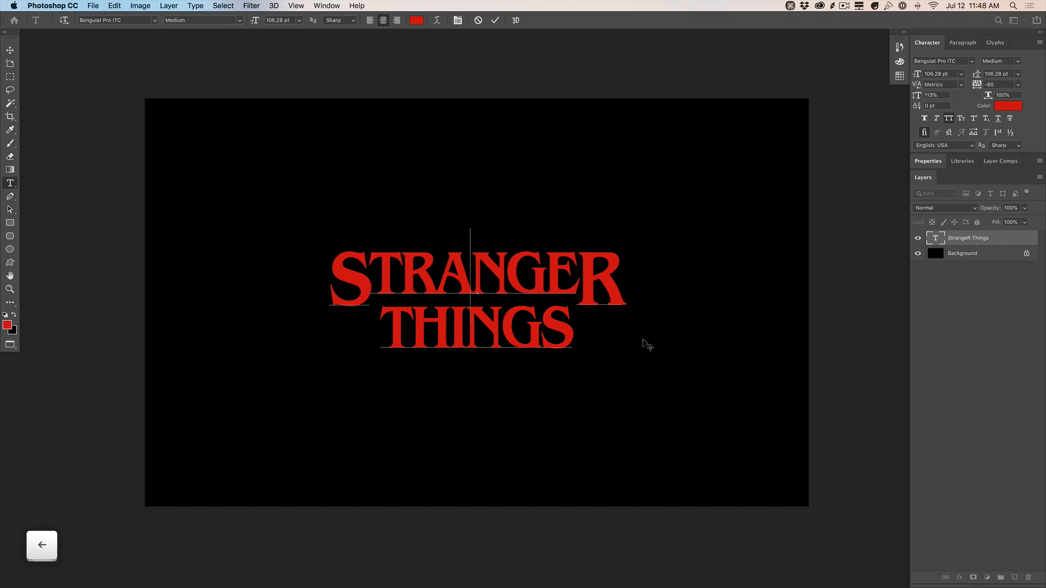
key("Left")
key("Left")
key("Down")
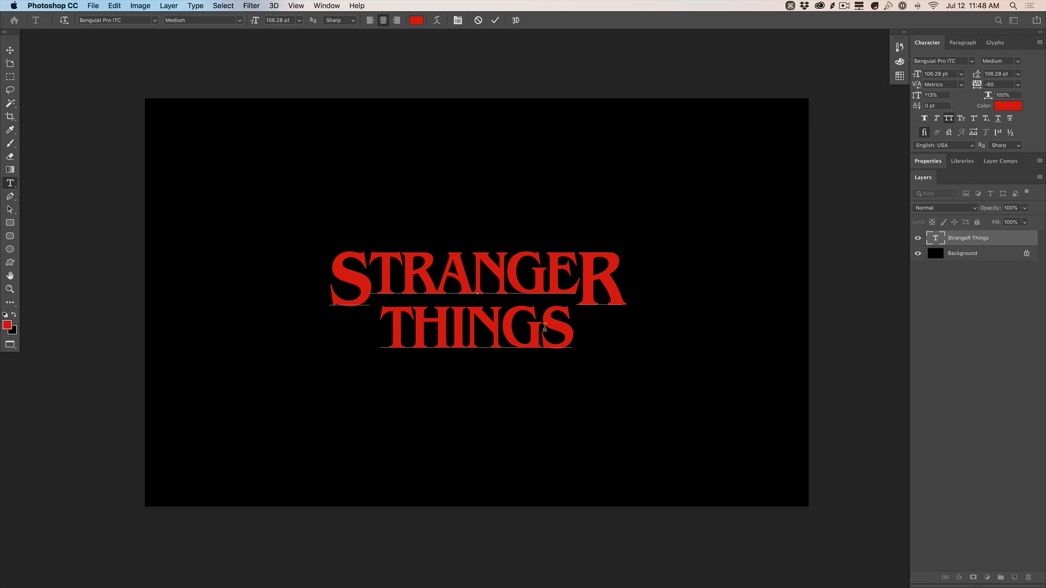
key("super+Return")
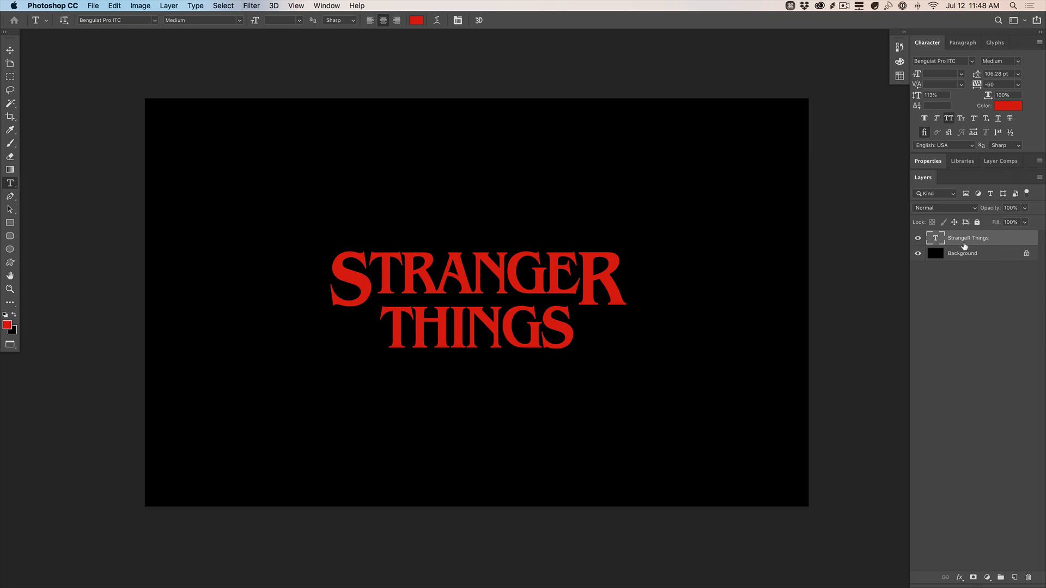
Open the title text layer's style settings and add a very dark brown Color Overlay in Normal mode at 100% opacity
double_click(1007, 242)
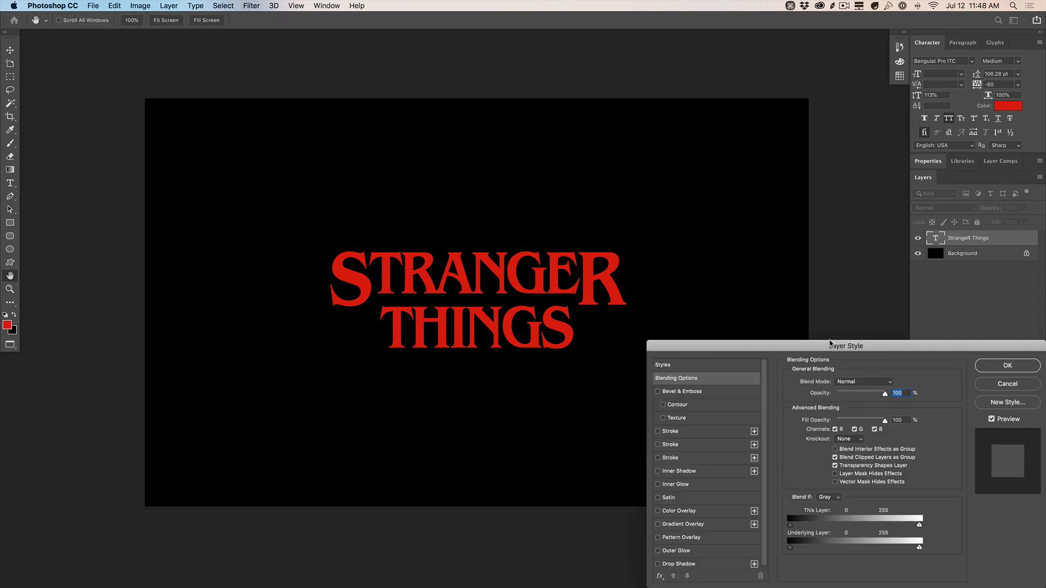
left_click_drag(832, 343, 786, 298)
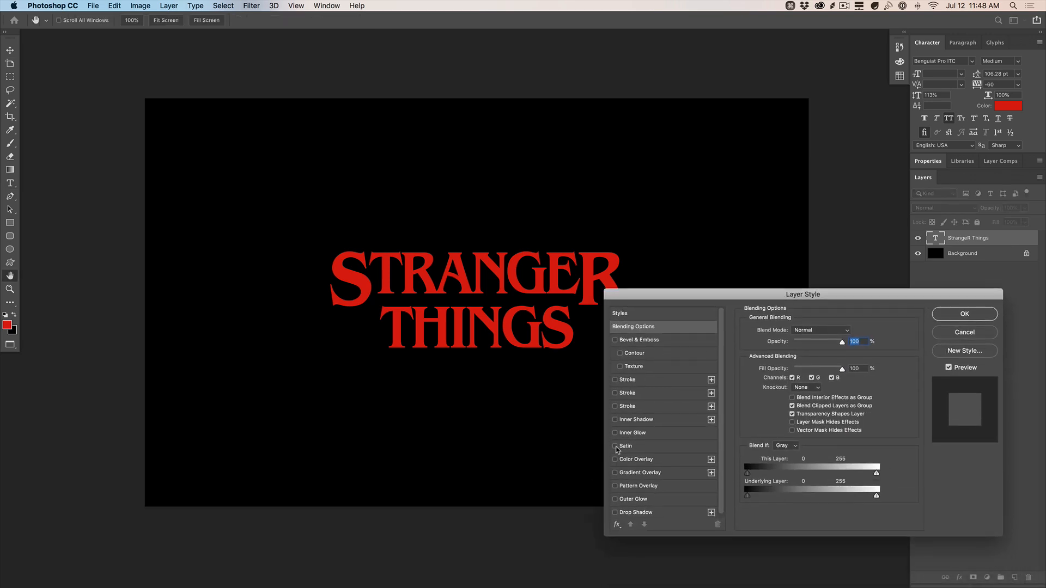
scroll(616, 452, "down", 1)
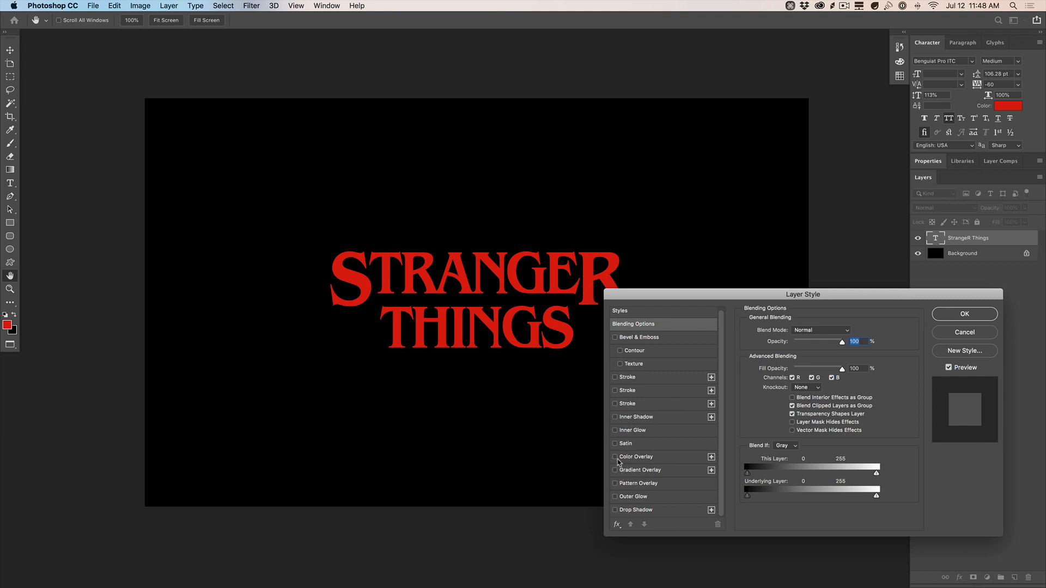
left_click(615, 457)
left_click(638, 461)
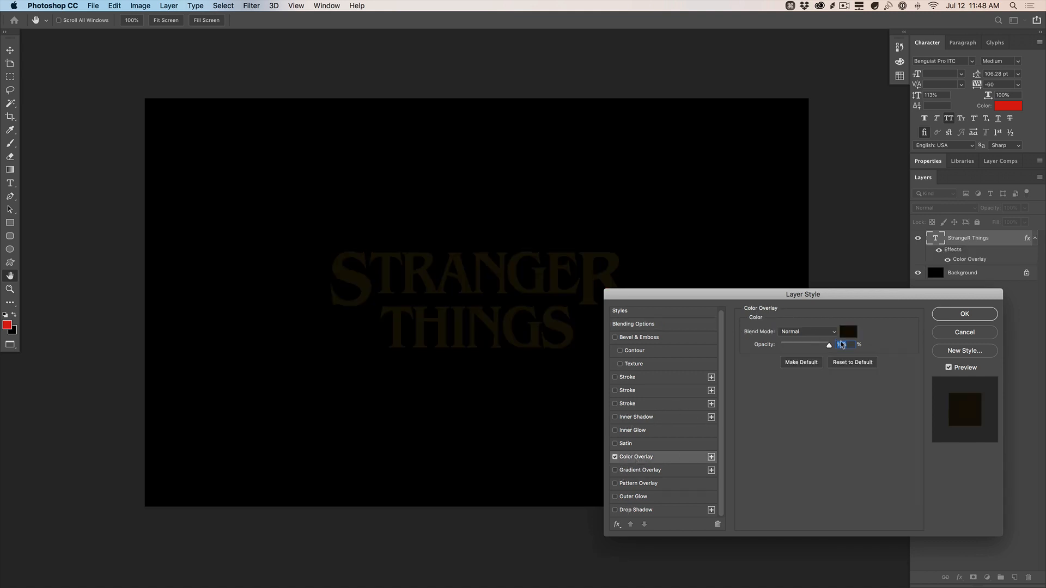
Add a Stroke effect to the title and keep its colour as red dd0202
left_click(615, 377)
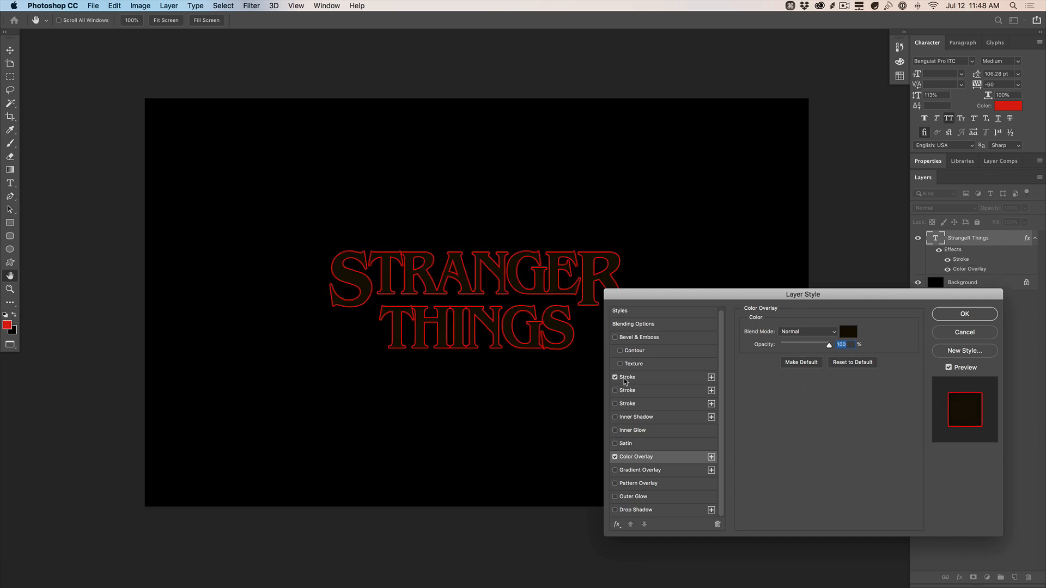
left_click(627, 378)
left_click(768, 406)
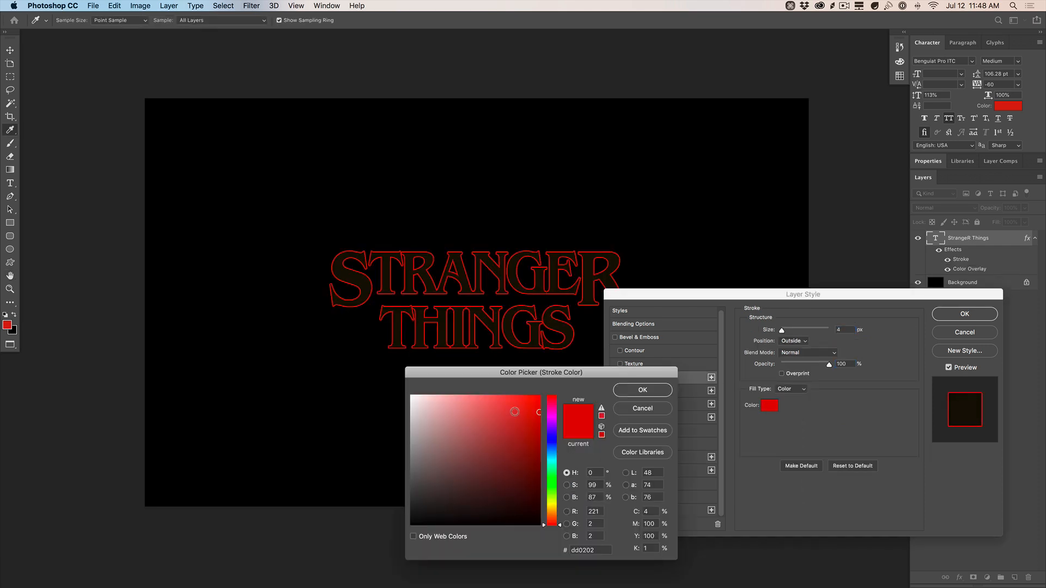
left_click(642, 390)
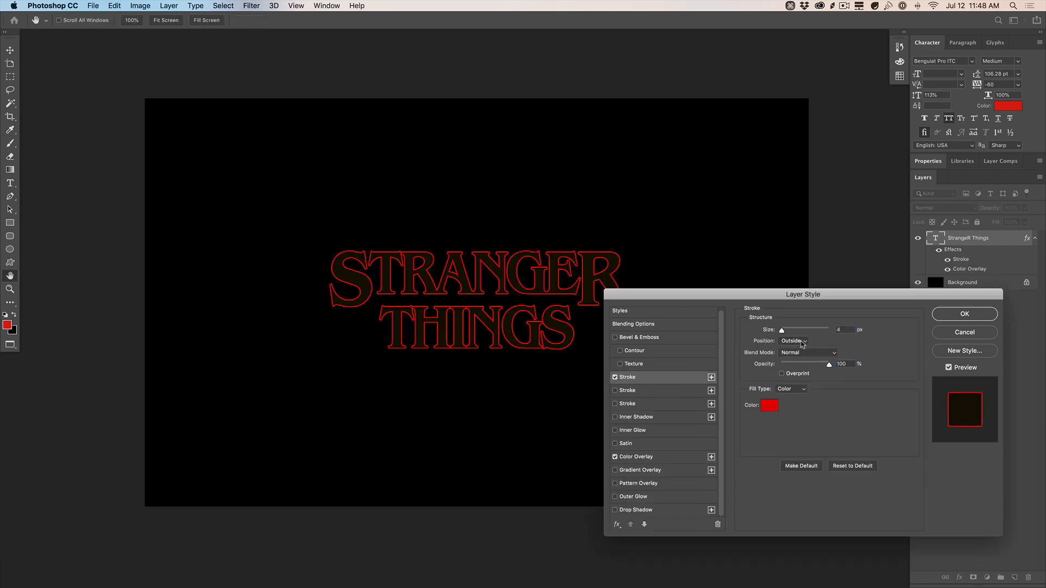
Try the Inside, Center and Outside positions for the title's stroke
left_click(791, 341)
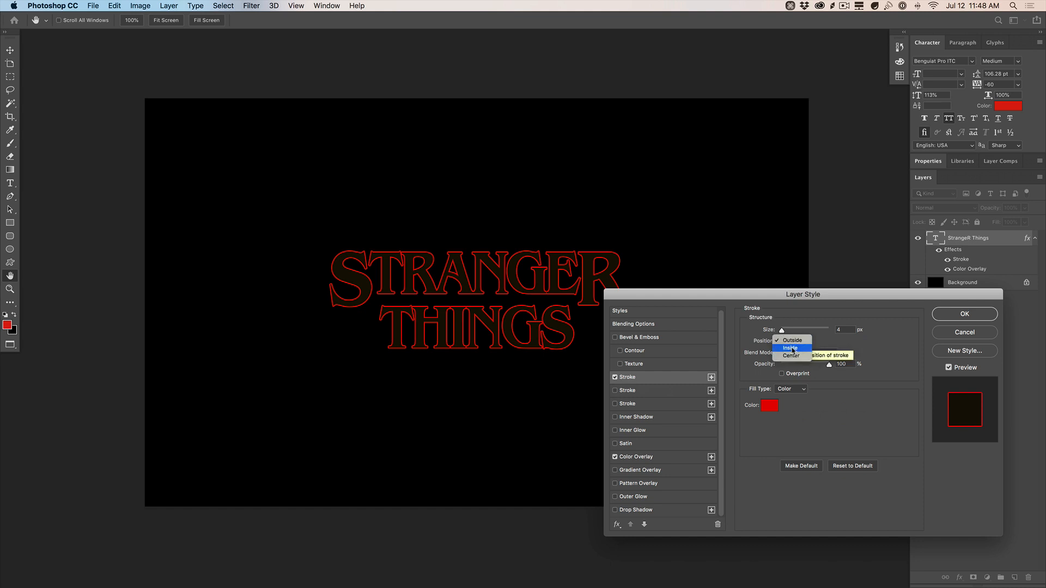
left_click(792, 350)
left_click(792, 342)
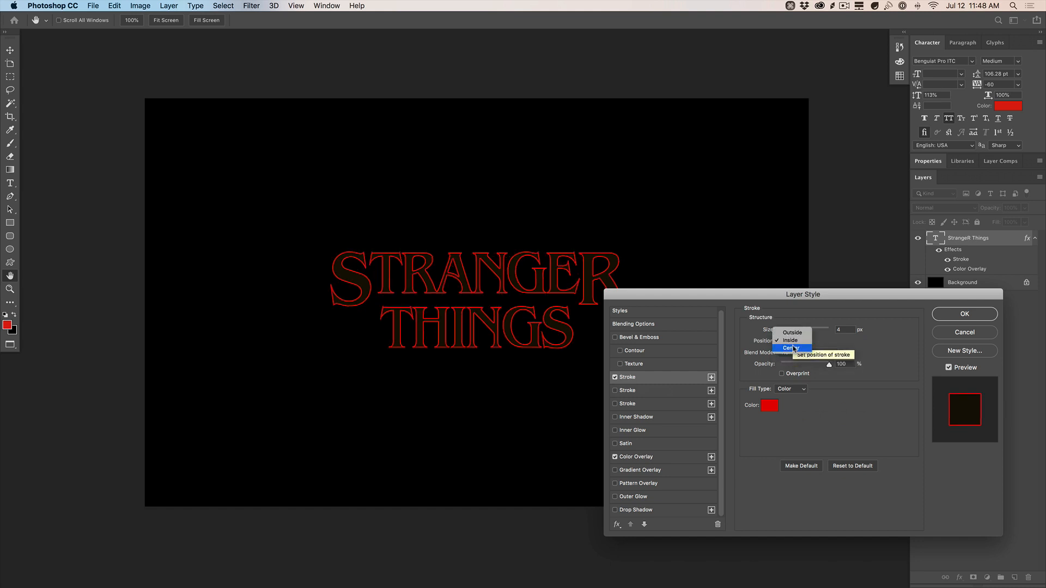
left_click(793, 349)
left_click(794, 342)
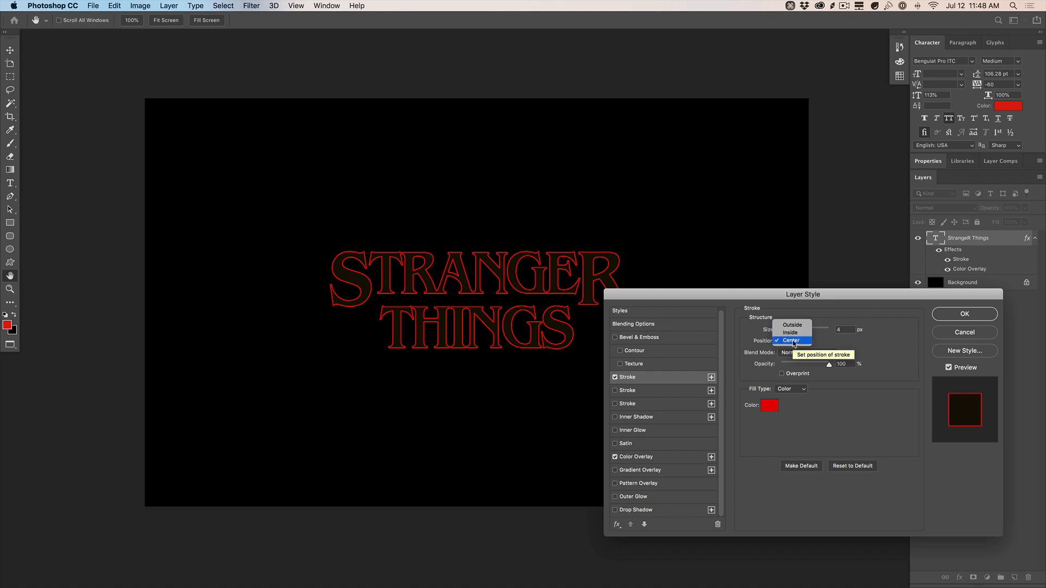
left_click(790, 333)
left_click(792, 341)
left_click(792, 333)
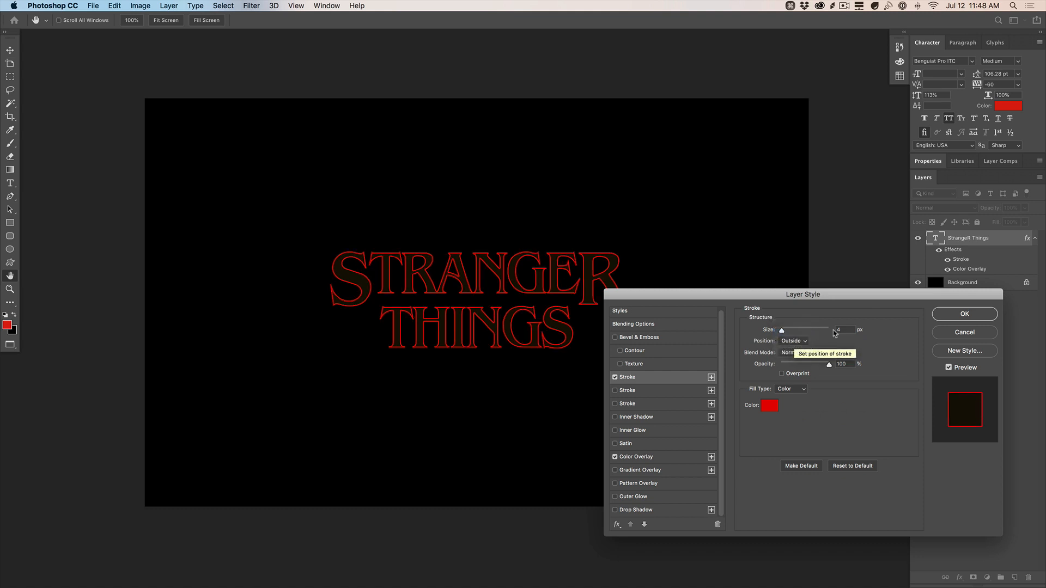
Set the title's stroke size to 3 px and its position to Center
double_click(842, 330)
type("3")
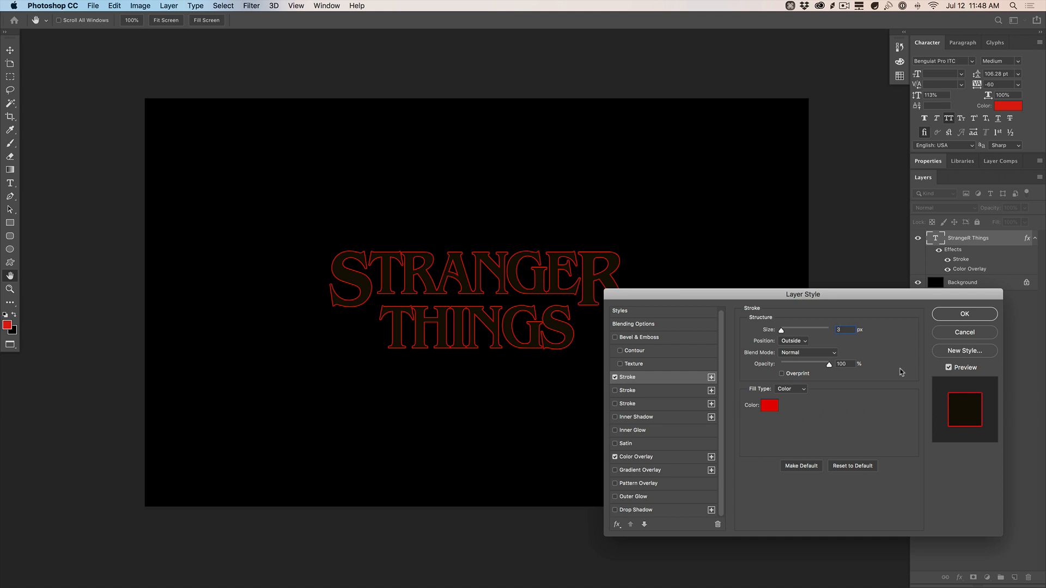
left_click(787, 343)
left_click(788, 347)
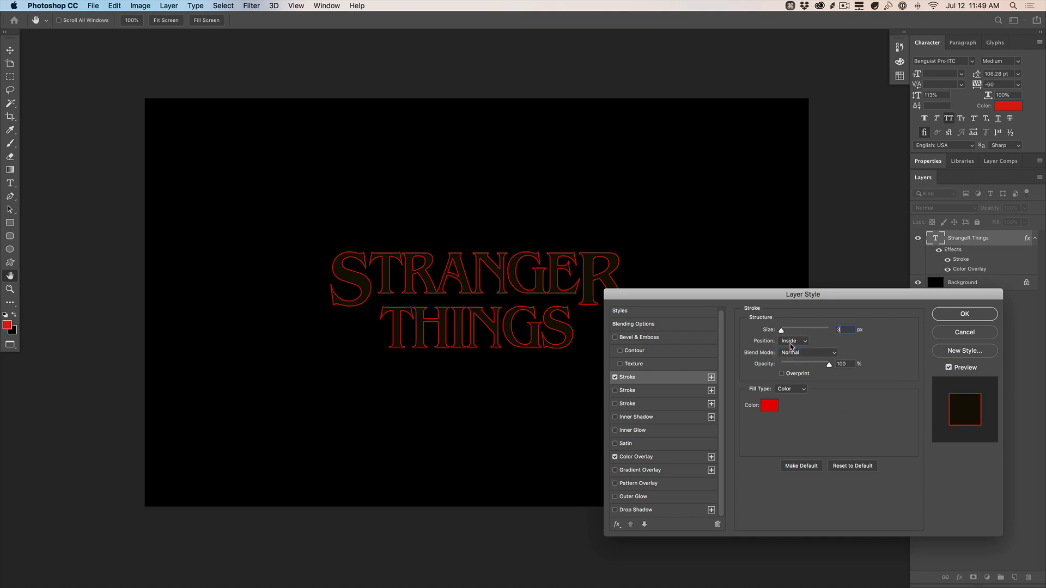
type("2")
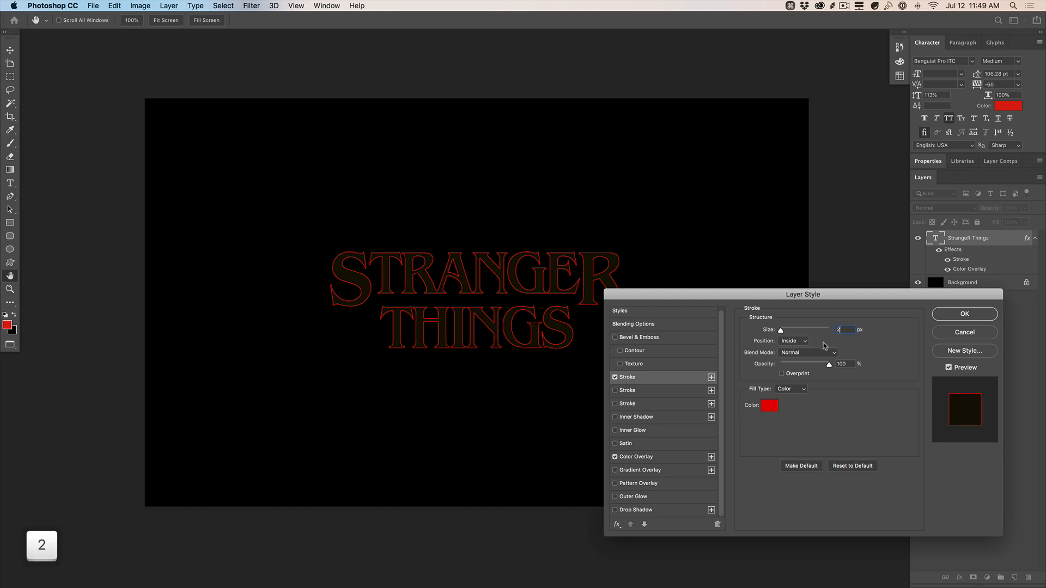
type("3")
left_click(799, 342)
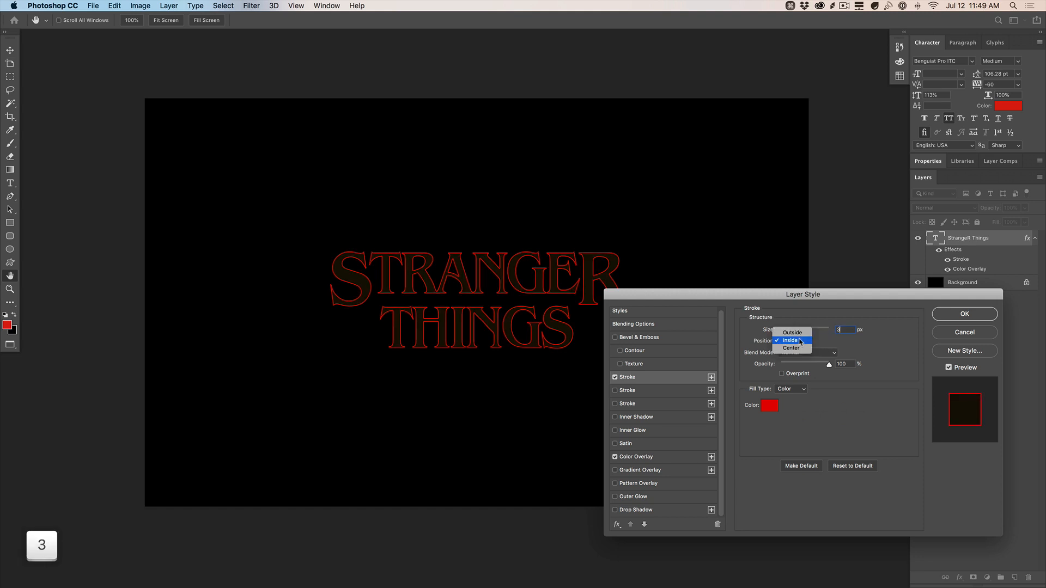
left_click(799, 349)
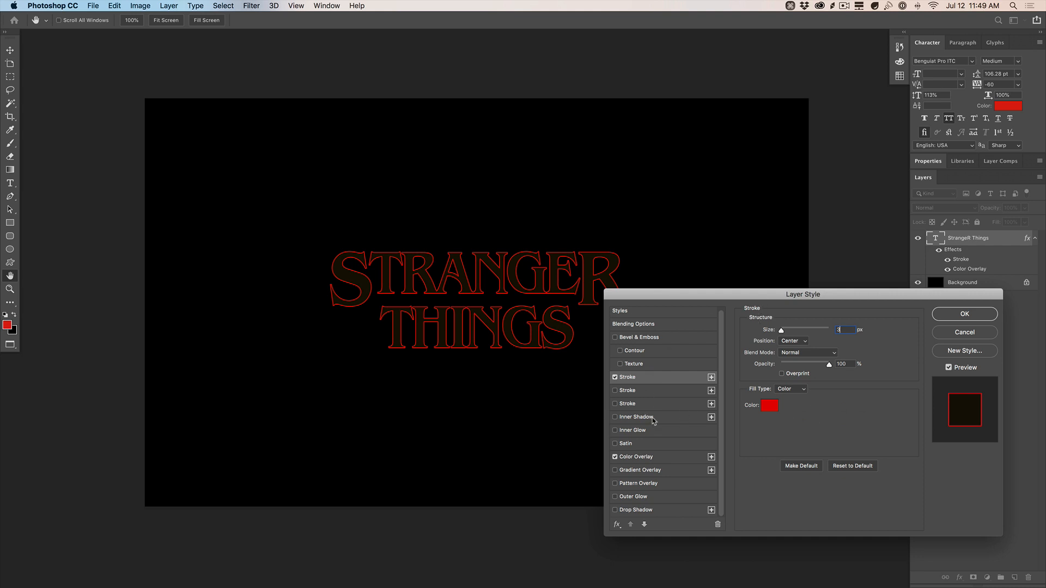
Add a red Outer Glow to the title with Normal blend mode, about 29% opacity and a size of about 27 px
left_click(634, 497)
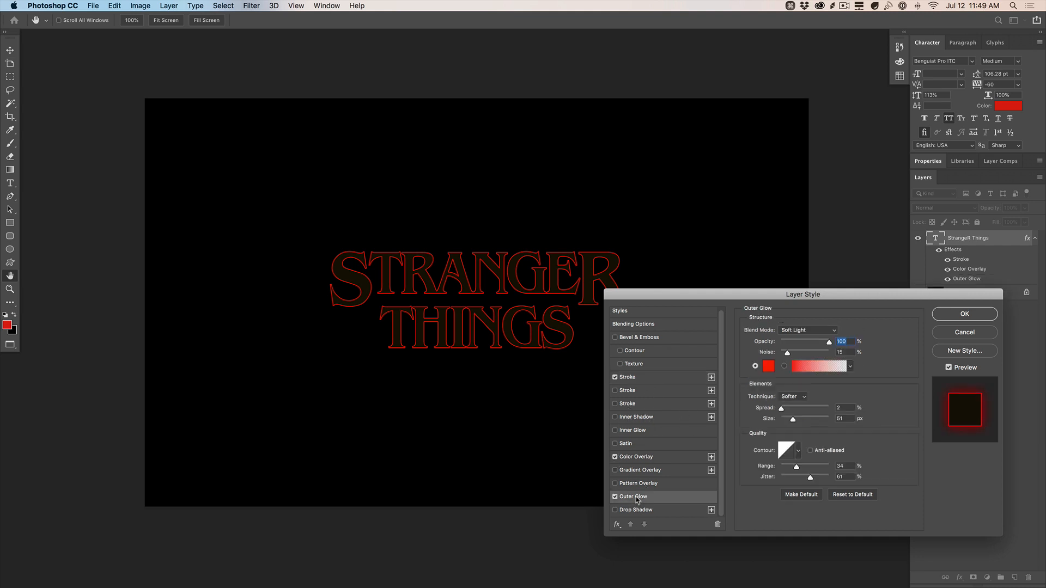
left_click(806, 330)
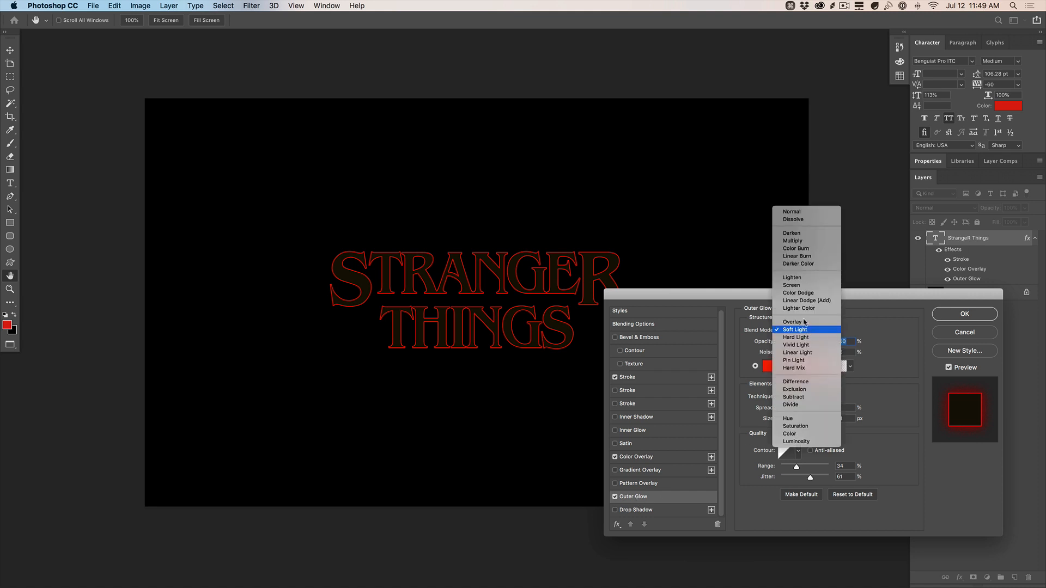
left_click(809, 214)
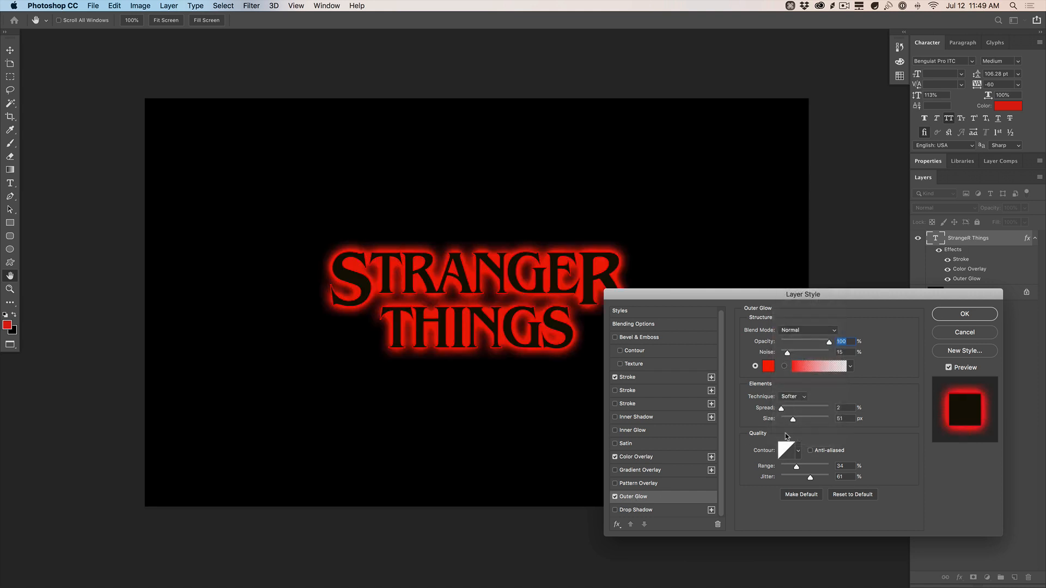
left_click(806, 342)
left_click_drag(794, 421, 787, 420)
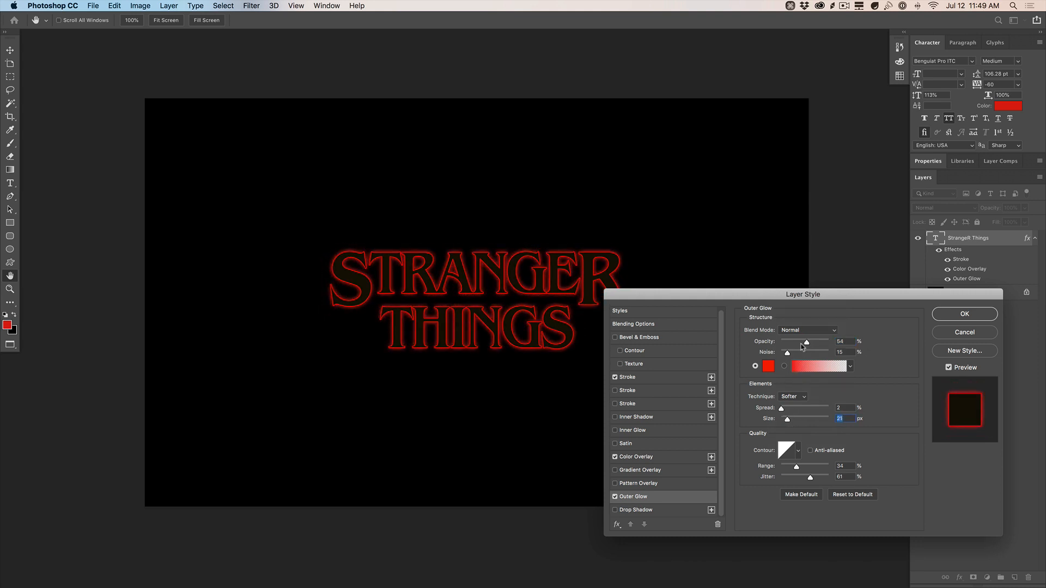
left_click_drag(800, 342, 794, 341)
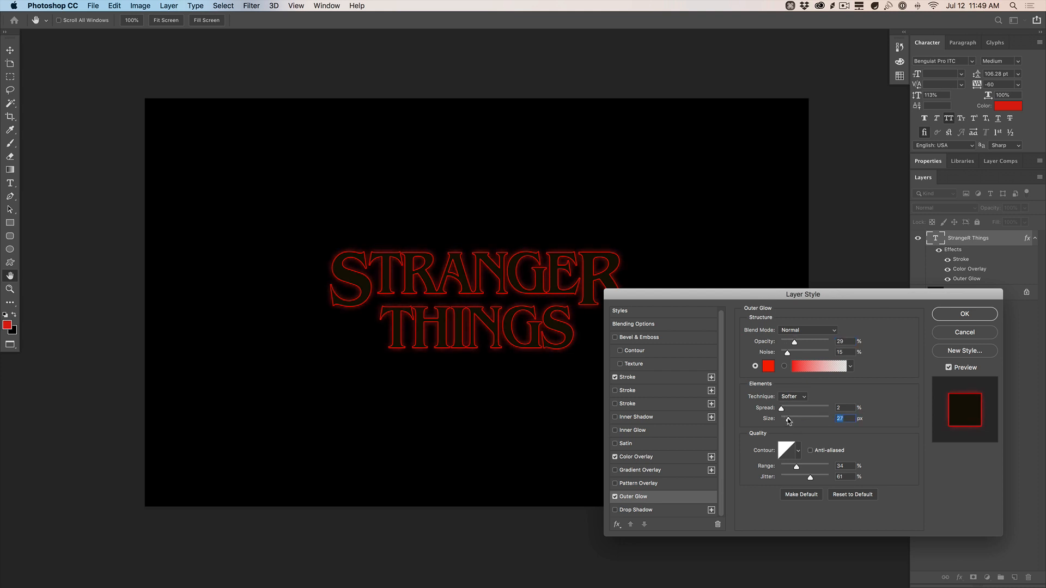
Adjust the outer glow's noise and jitter
left_click_drag(795, 353, 799, 354)
mouse_move(808, 477)
left_mouse_down()
mouse_move(770, 477)
mouse_move(815, 467)
mouse_move(791, 467)
left_mouse_up()
left_click_drag(798, 477, 802, 476)
left_click(799, 354)
Add an Inner Glow to the title with 15% opacity and a size of 9 px, and apply the layer style
left_click(625, 432)
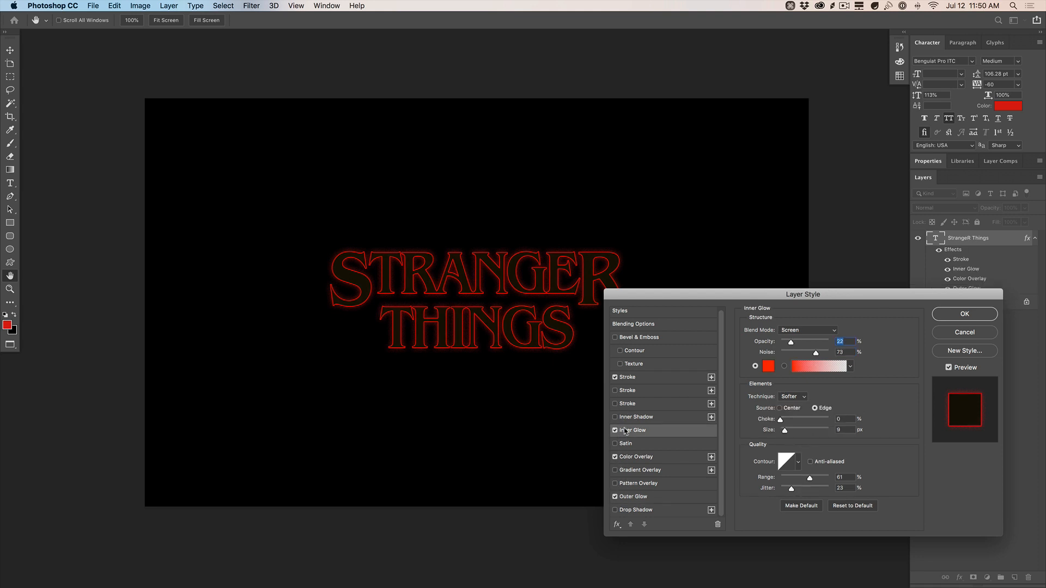
left_click(616, 431)
left_click(616, 430)
mouse_move(786, 433)
left_mouse_down()
mouse_move(799, 431)
mouse_move(773, 431)
mouse_move(784, 434)
left_mouse_up()
left_click_drag(790, 343, 787, 345)
left_click(933, 318)
Select a thin horizontal strip spanning the word STRANGER and fill it with black on a new layer
key("m")
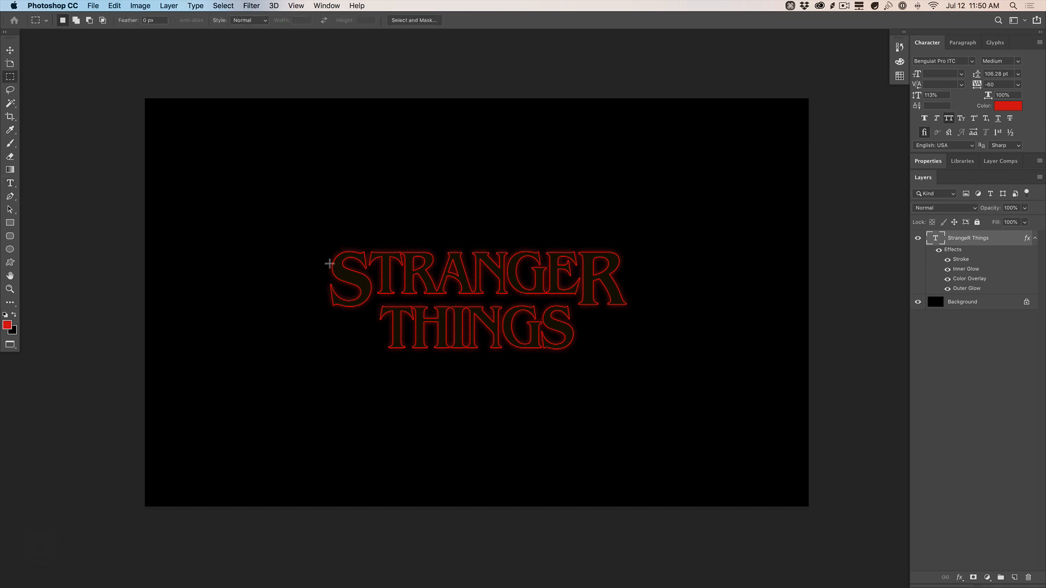
mouse_move(330, 267)
left_mouse_down()
mouse_move(581, 278)
mouse_move(619, 249)
mouse_move(617, 266)
left_mouse_up()
key("g")
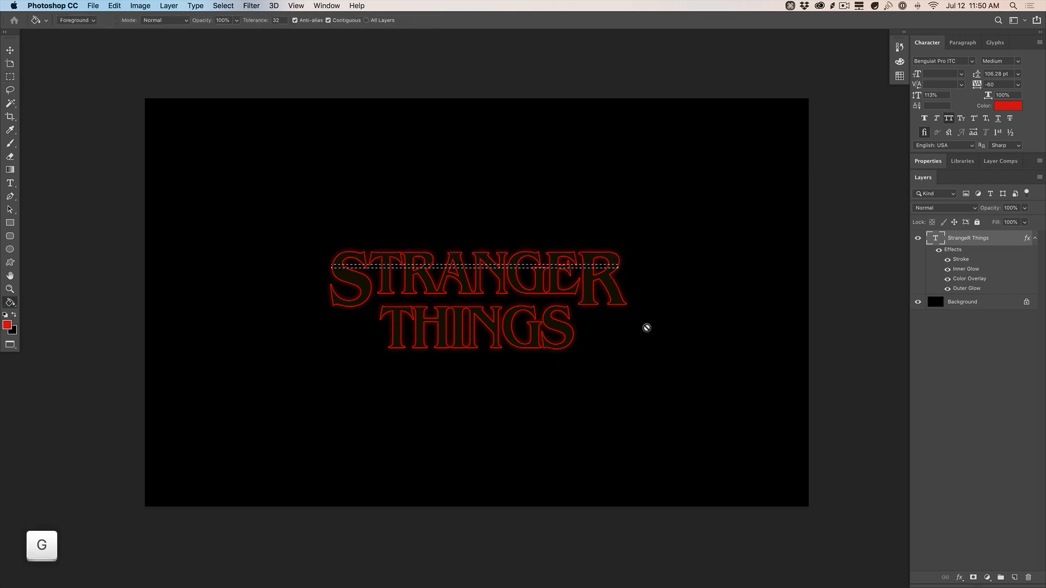
key("super+shift+n")
key("Return")
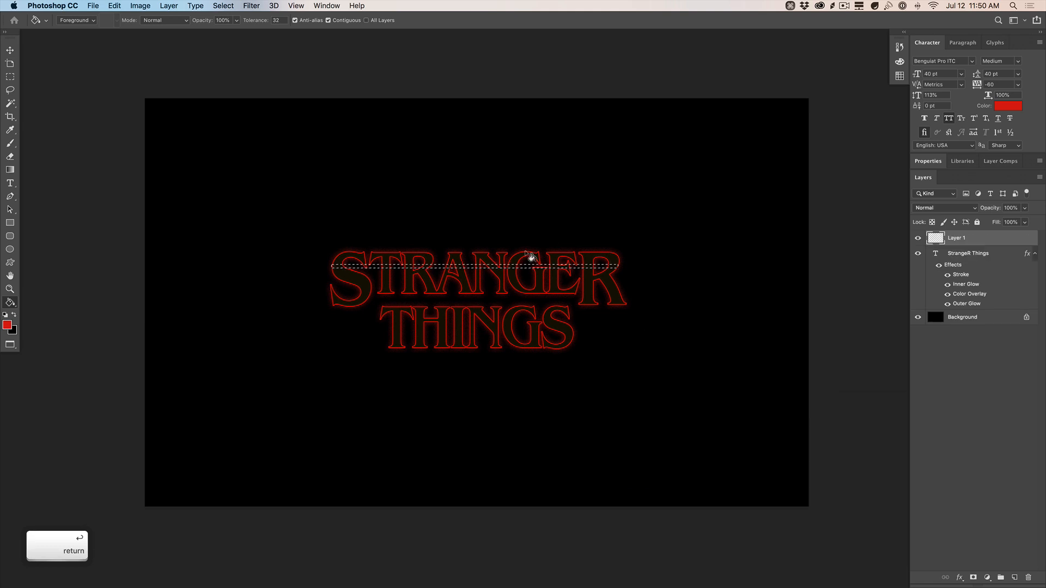
key("g")
key("x")
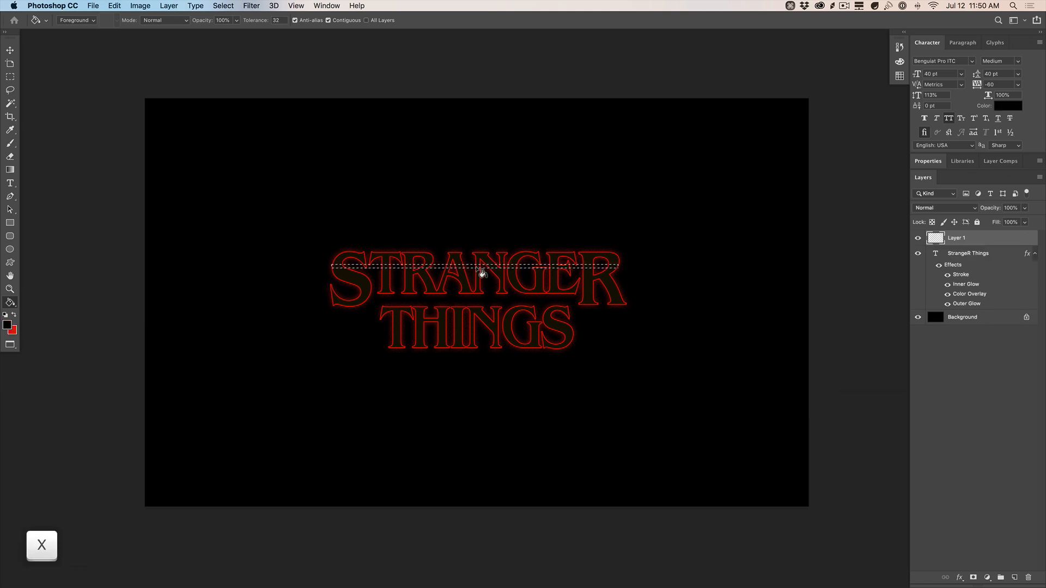
Move the black strip up to sit above the title and deselect it
key("v")
key("shift+Up")
key("shift+Up")
key("shift+Up")
key("shift+Up")
key("shift+Up")
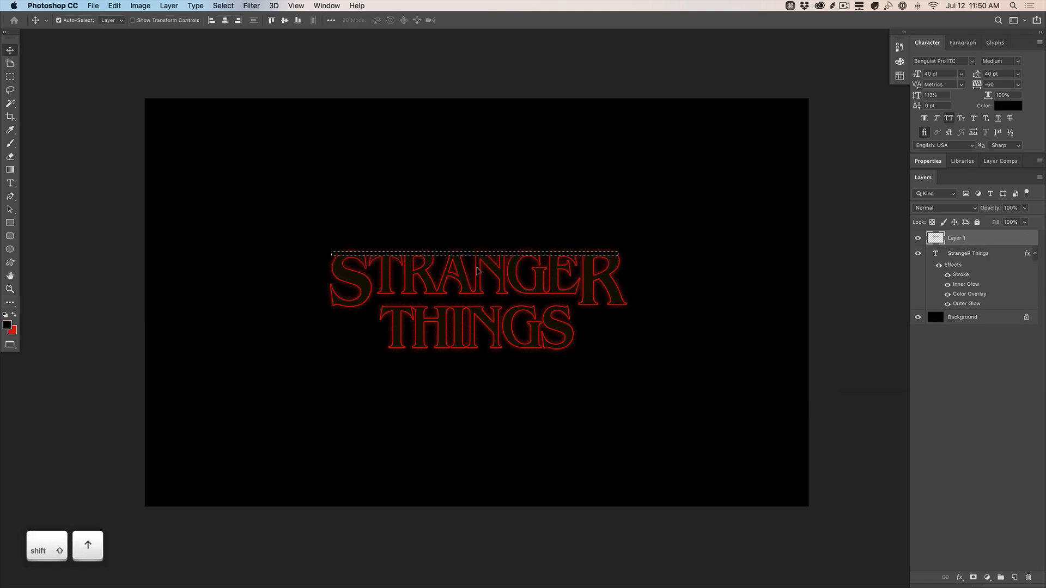
key("super+d")
key("v")
Copy the title text's layer style and paste it onto the strip on Layer 1
left_click(967, 254)
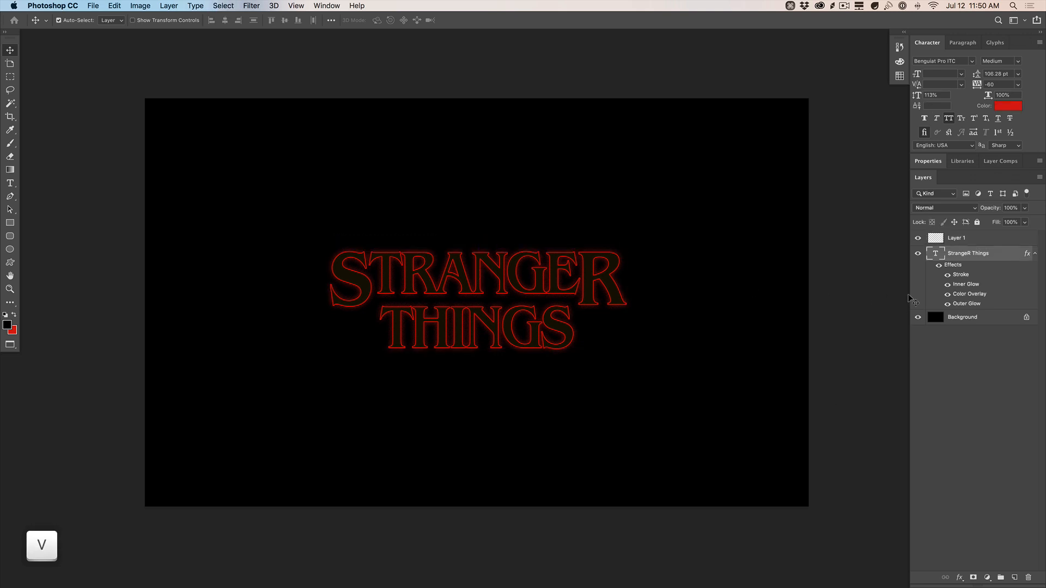
double_click(991, 285)
key("Escape")
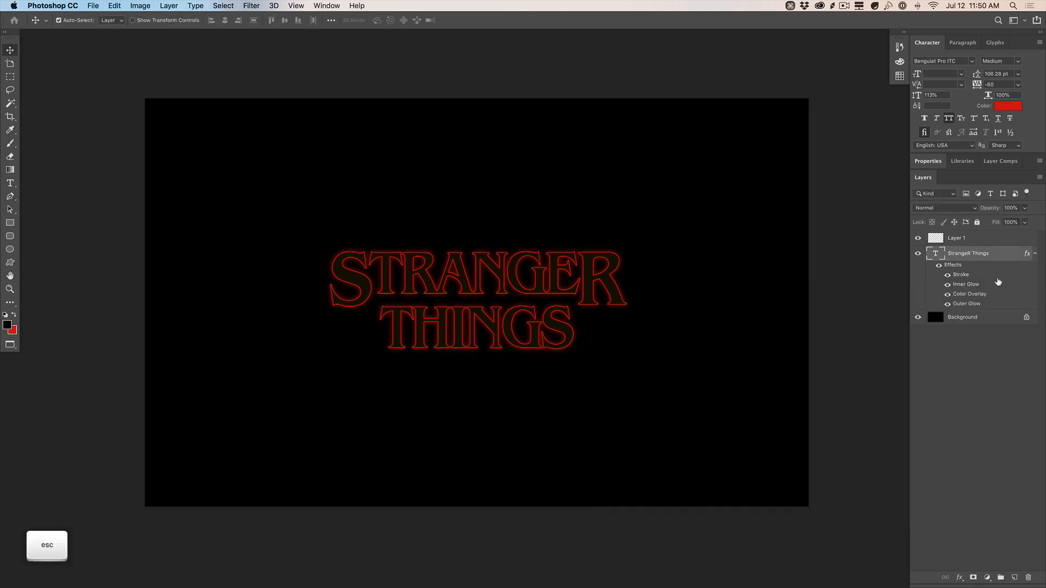
right_click(997, 280)
left_click(959, 405)
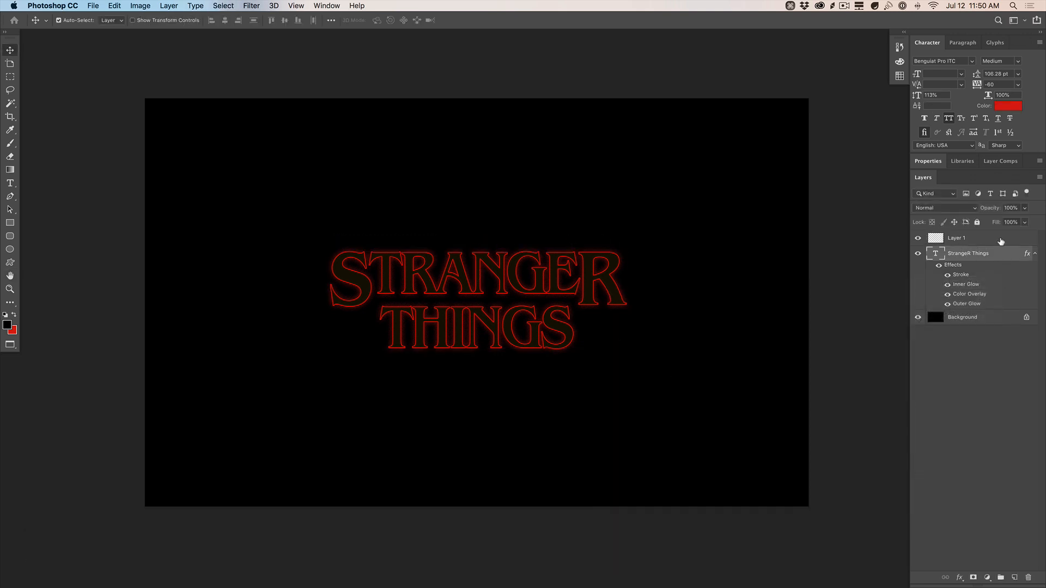
right_click(997, 241)
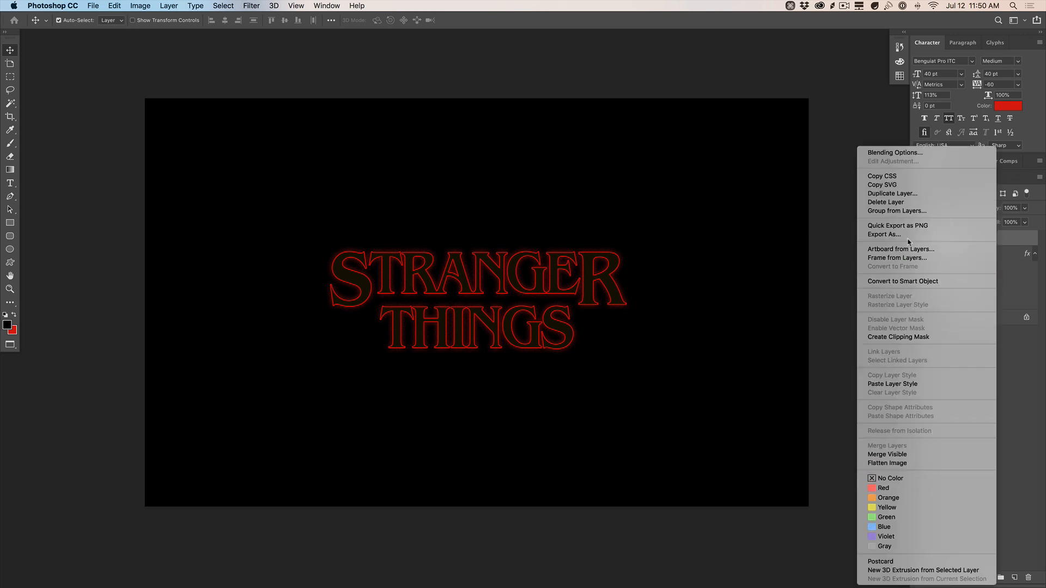
left_click(915, 383)
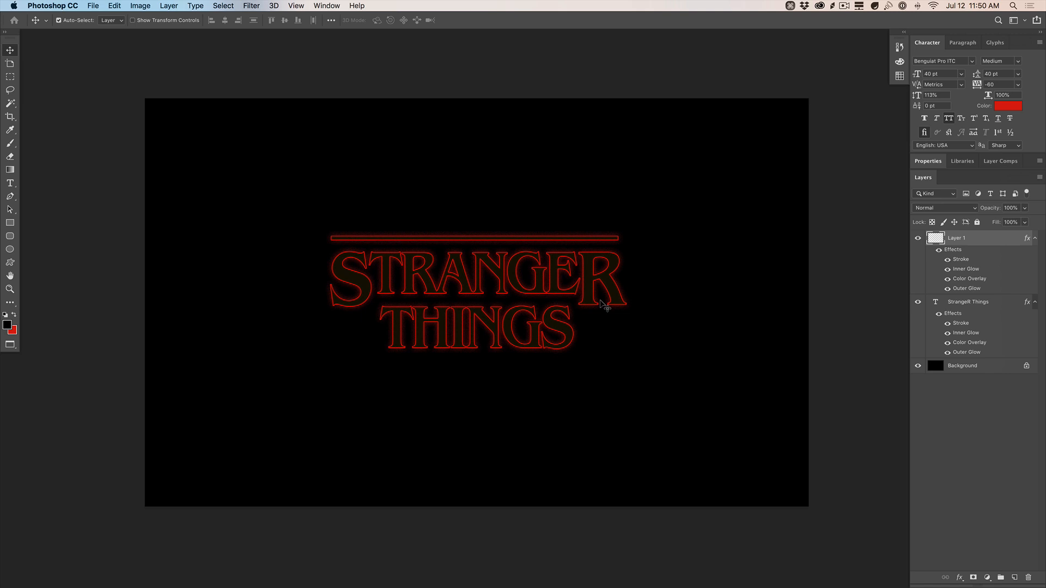
Nudge the bar slightly down toward the title and reduce its layer opacity
key("Down")
key("Down")
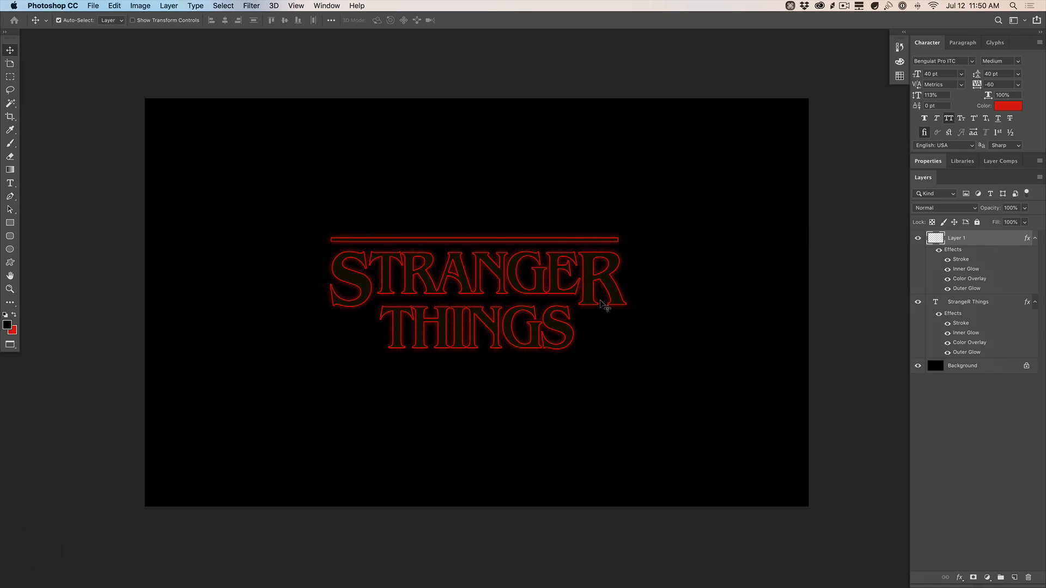
key("5")
key("6")
key("7")
key("8")
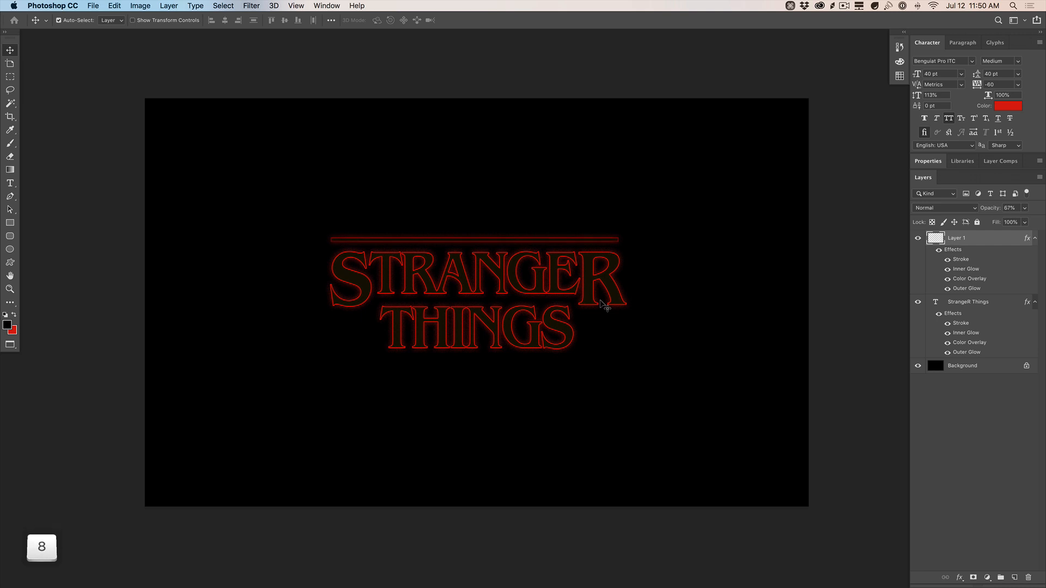
key("7")
key("8")
Check the Inner Glow settings in Layer 1's layer style
double_click(985, 270)
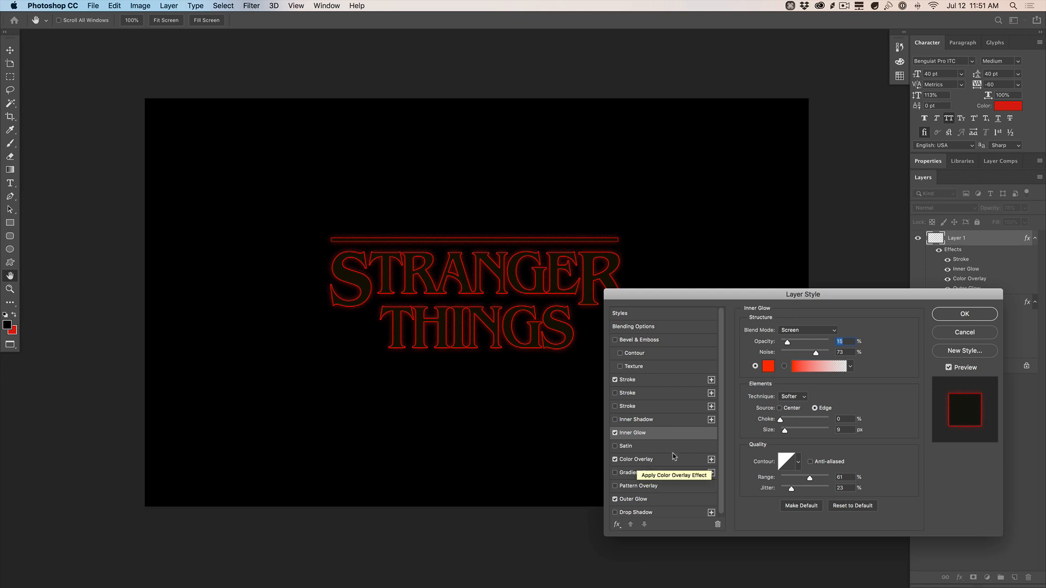
key("Return")
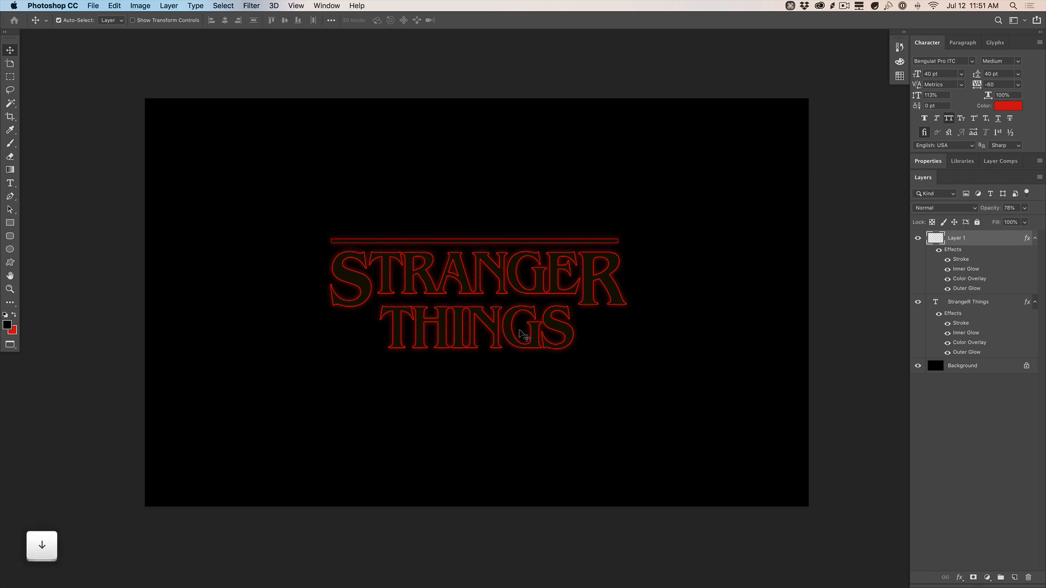
Duplicate the upper bar down across the word THINGS and stretch the copy evenly on both ends to reach beneath the final R of STRANGER
left_click_drag(517, 240, 520, 319)
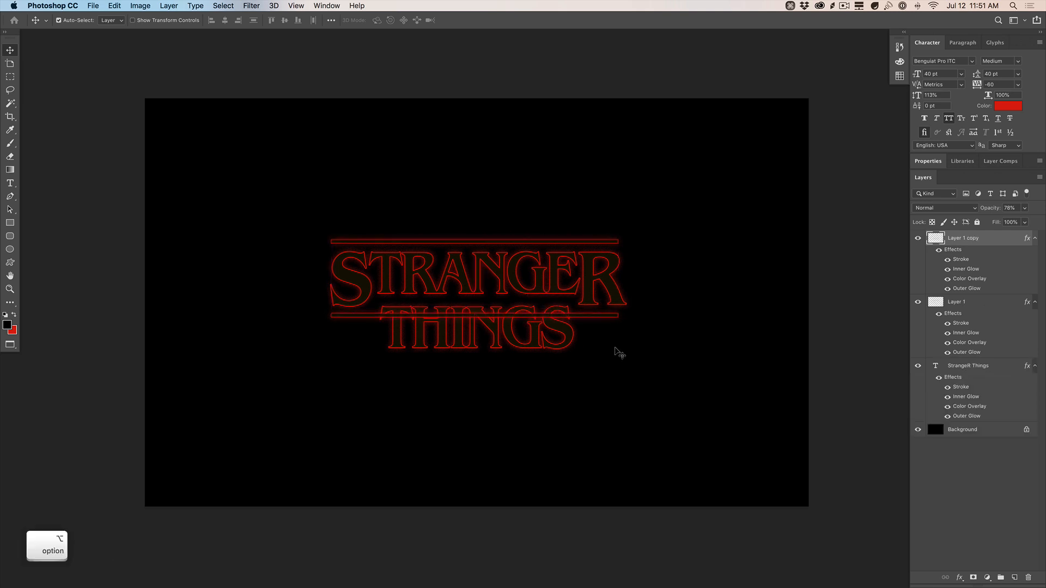
key("super+t")
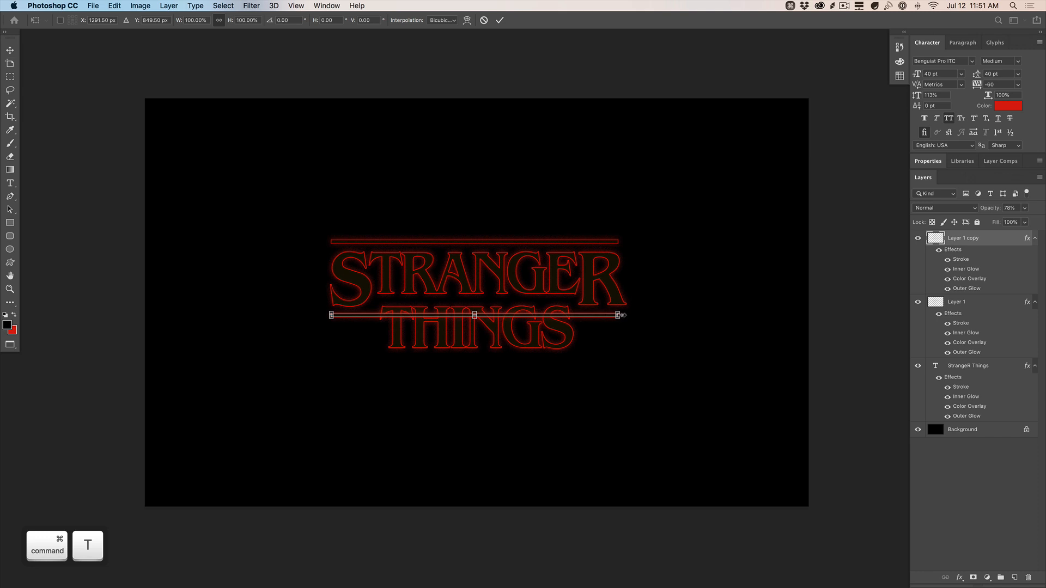
left_click_drag(621, 314, 628, 315)
key("Return")
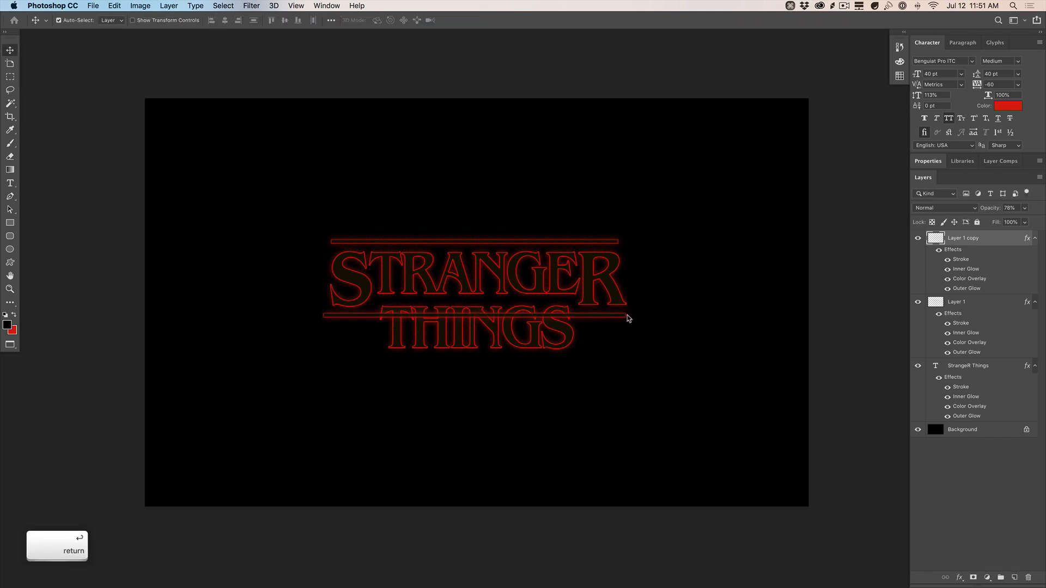
Cut off the lower bar's overhanging left end so it lines up with the edge of the S
key("m")
left_click_drag(276, 254, 329, 353)
key("super+d")
key("v")
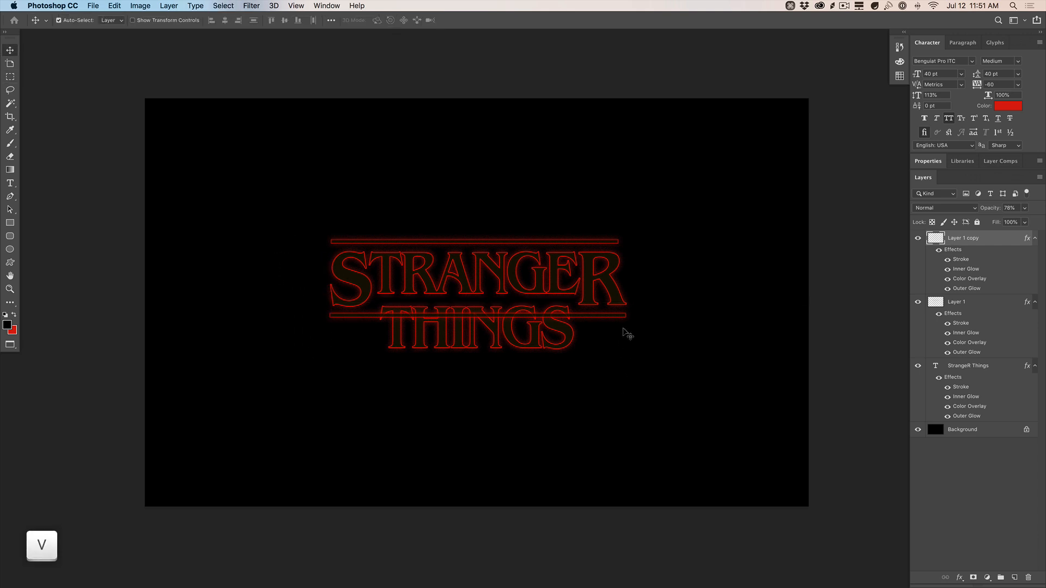
Delete the middle section of the lower bar where it crosses the word THINGS, leaving a short piece on each side
key("m")
left_click_drag(377, 299, 573, 325)
key("BackSpace")
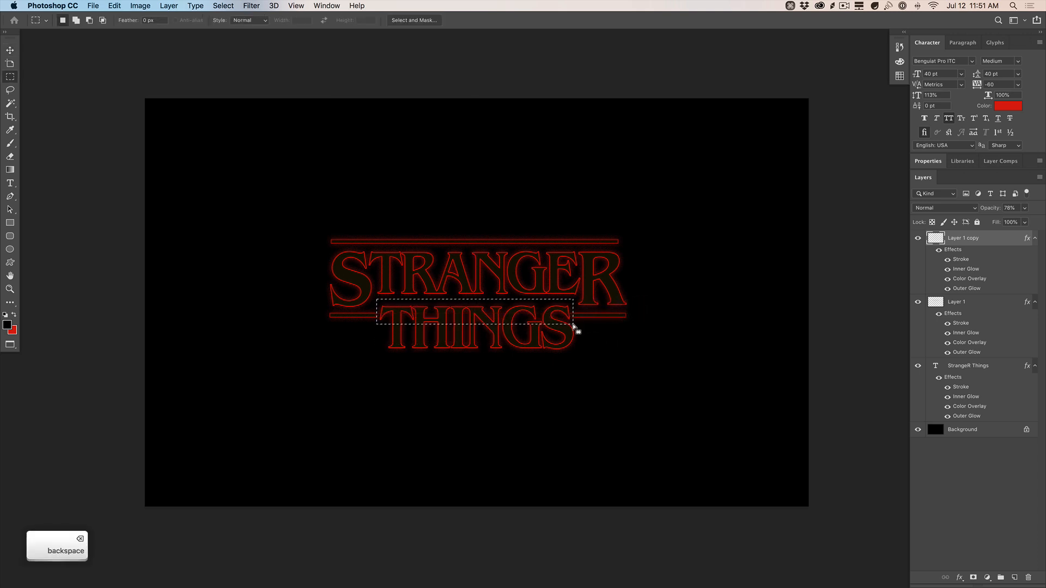
key("super+d")
key("v")
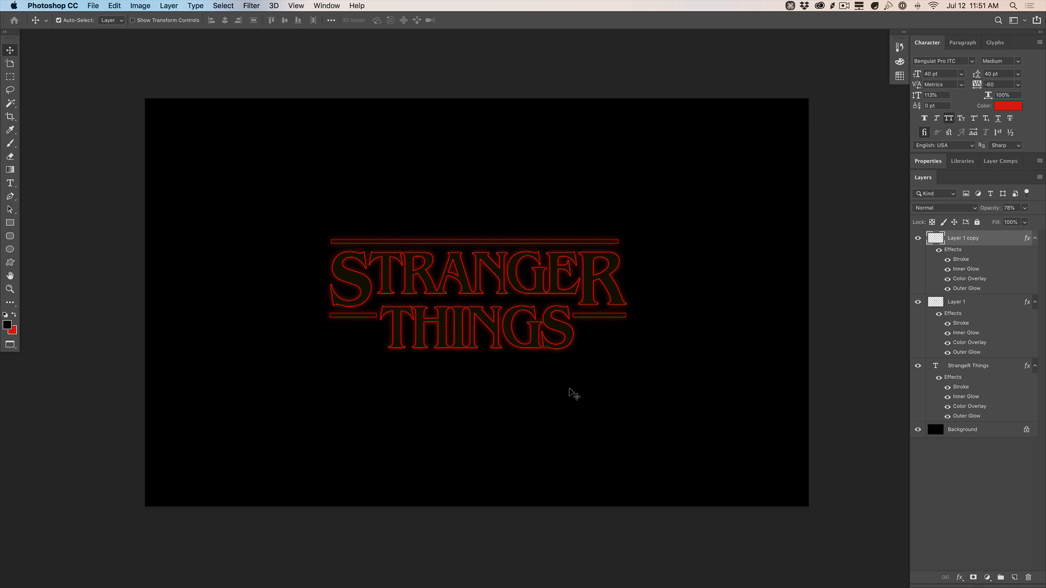
Nudge the split lower bar slightly right and down
key("Right")
key("Right")
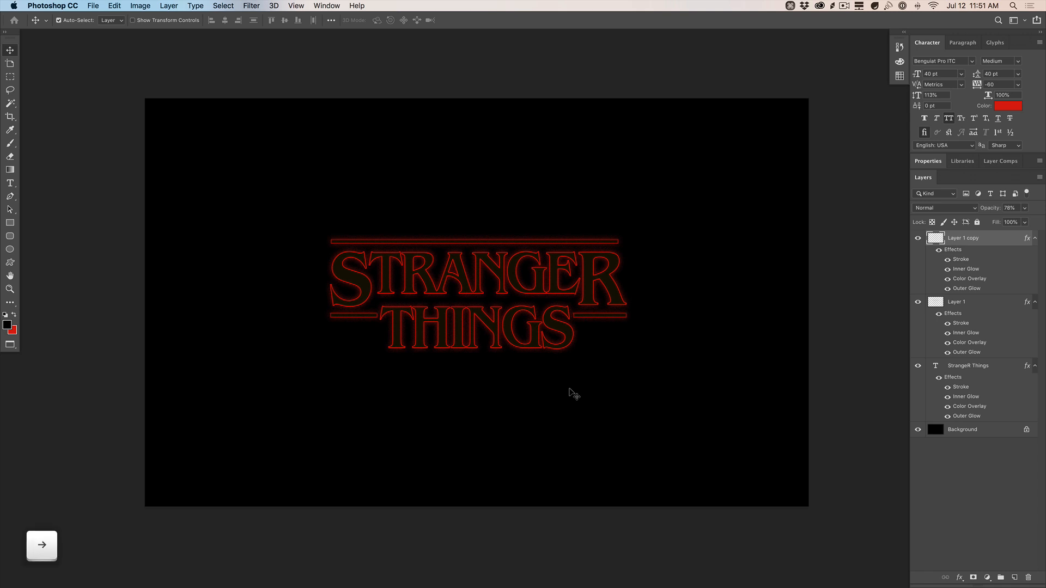
key("Down")
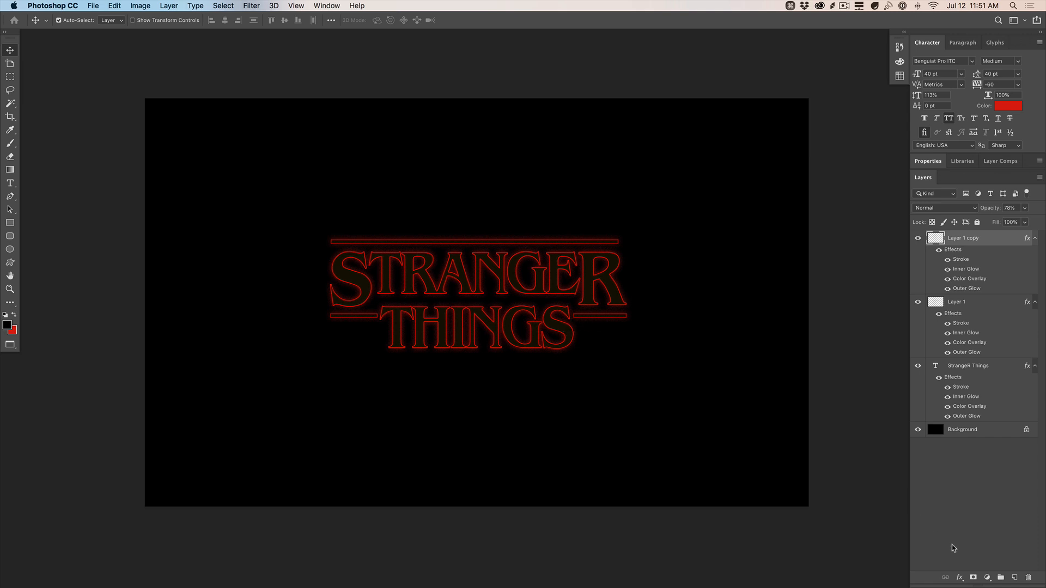
Paint a large soft white spot over the center of the title on a new layer with a 600 px brush
left_click(1015, 577)
key("x")
key("b")
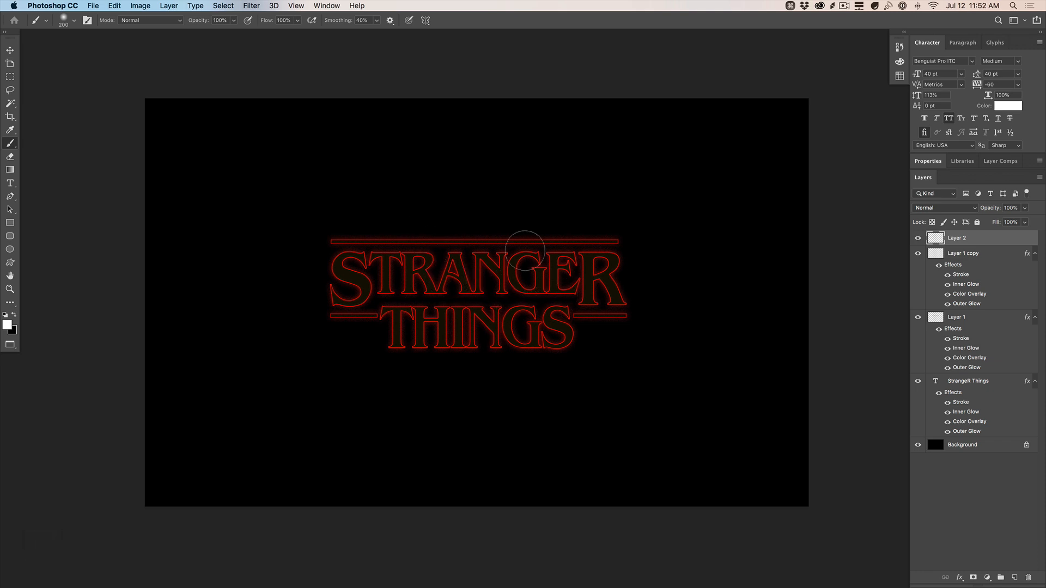
mouse_move(507, 246)
left_mouse_down()
mouse_move(439, 246)
mouse_move(520, 287)
mouse_move(512, 331)
mouse_move(438, 336)
mouse_move(473, 252)
mouse_move(537, 368)
left_mouse_up()
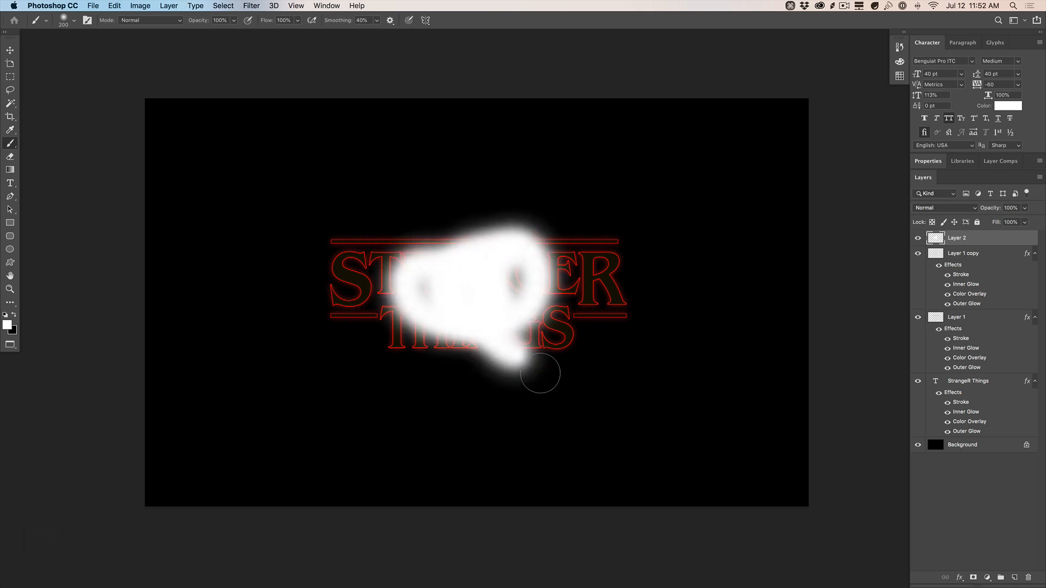
key("super+z")
key("bracketright")
key("bracketright")
key("bracketright")
key("bracketright")
key("bracketright")
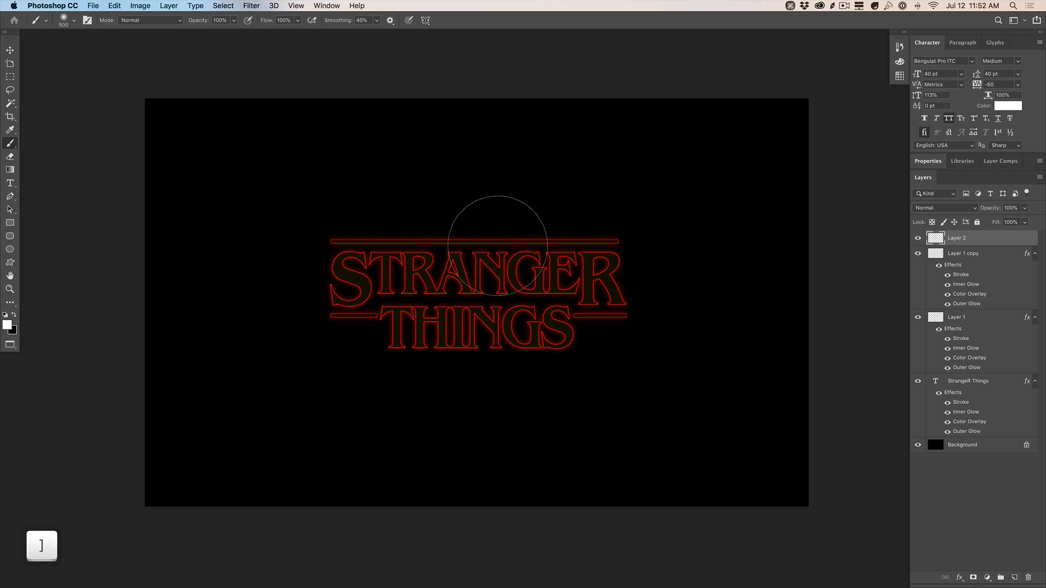
mouse_move(497, 248)
left_mouse_down()
mouse_move(493, 270)
mouse_move(532, 385)
left_mouse_up()
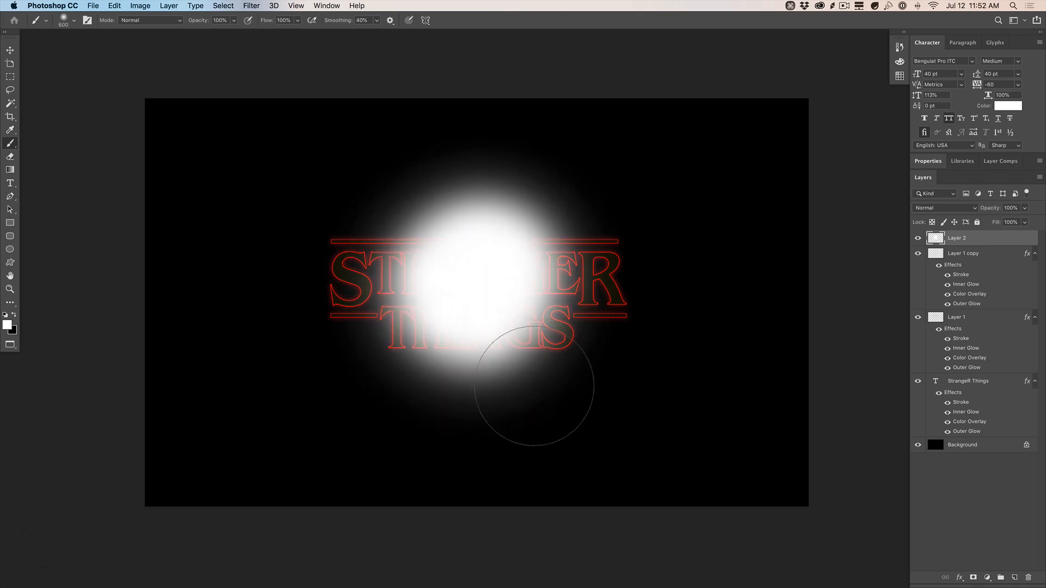
Set the white spot layer to Lighten and mask it to the combined shapes of the title and bar layers
left_click(929, 209)
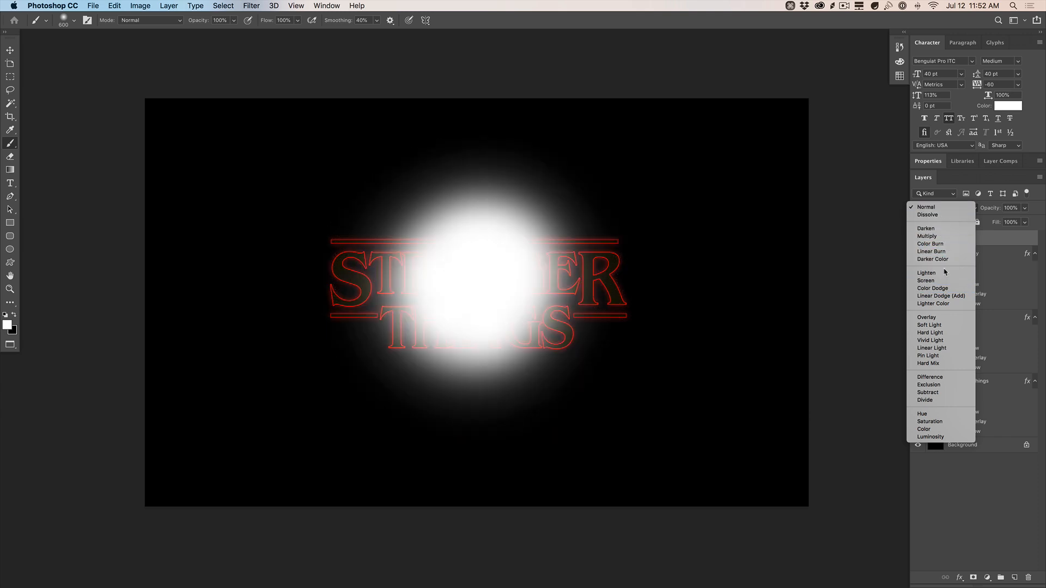
left_click(945, 275)
left_click(941, 326, "super")
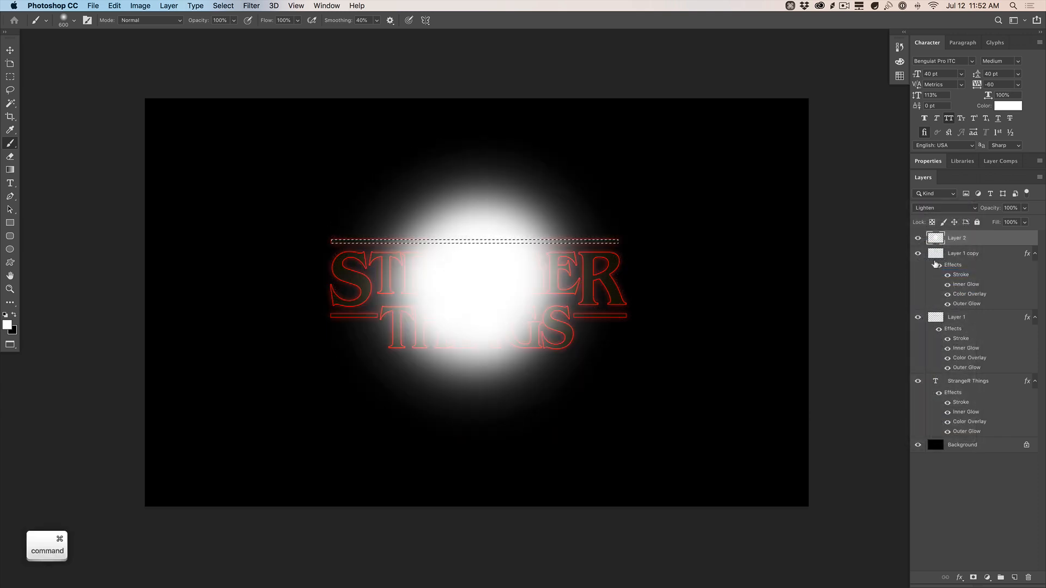
left_click(935, 381, "shift+super")
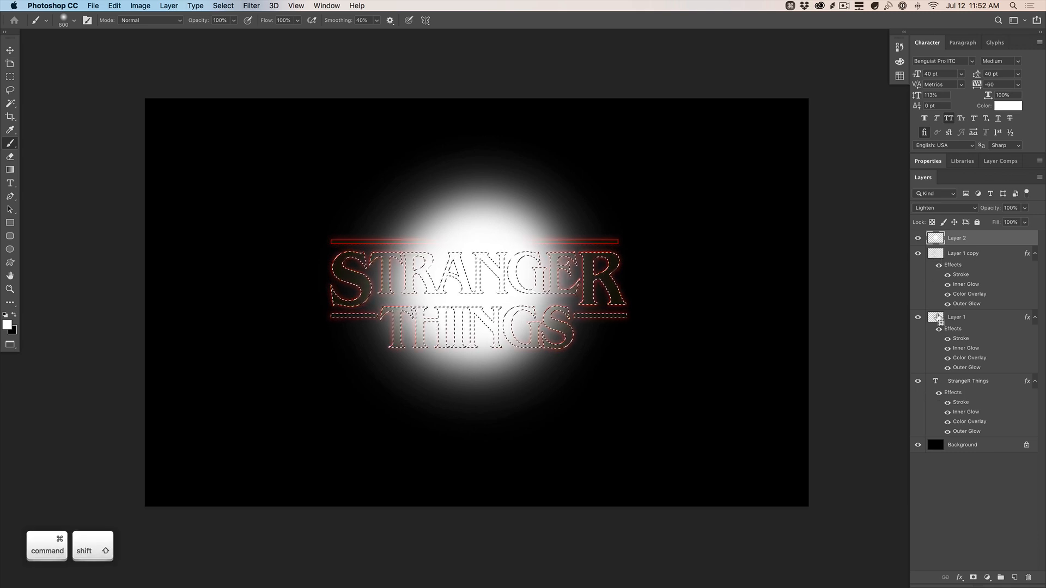
left_click(935, 254, "shift+super")
left_click(974, 577)
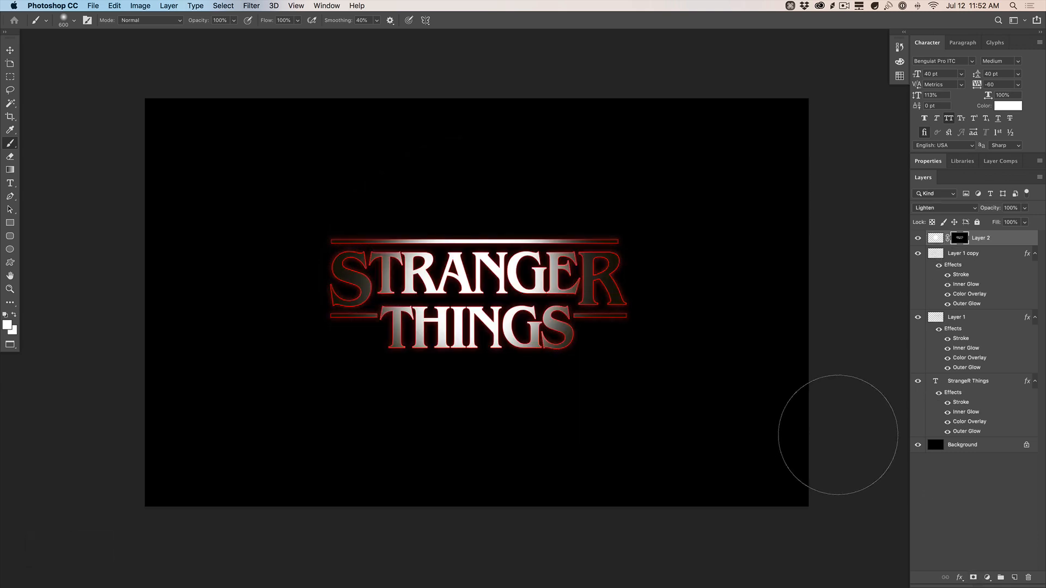
Lower the masked white spot layer's opacity to 21% and delete its layer mask
key("v")
key("1")
key("1")
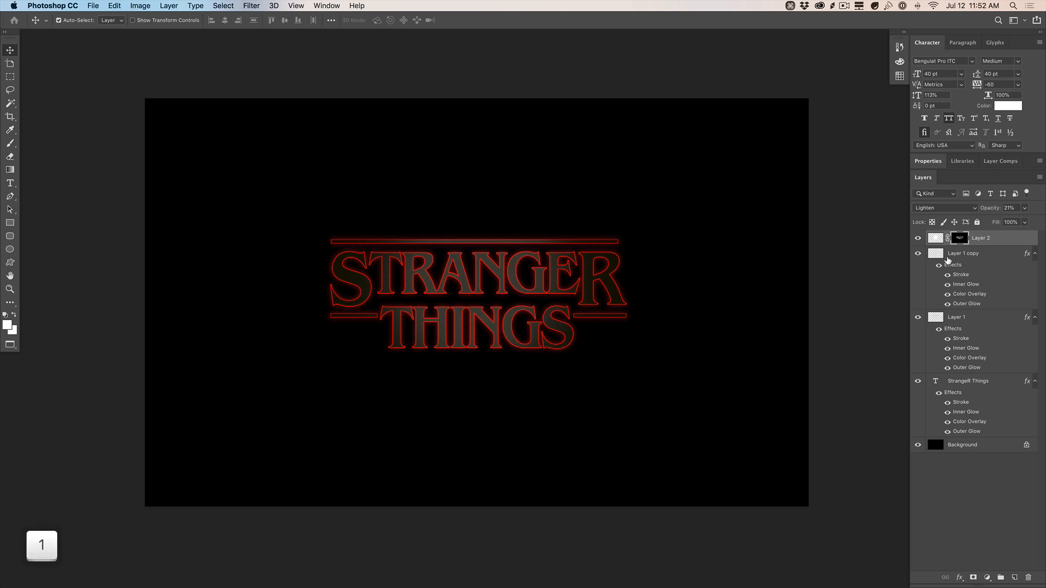
right_click(957, 248)
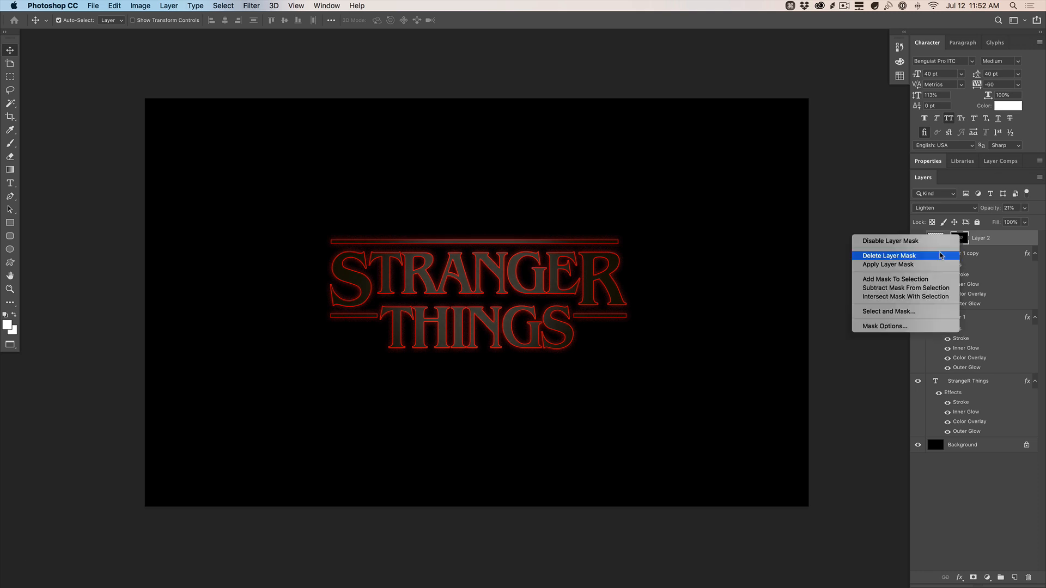
left_click(887, 255)
Set the white spot layer's blend mode to Overlay with 23% opacity, and deselect the layer
left_click(945, 207)
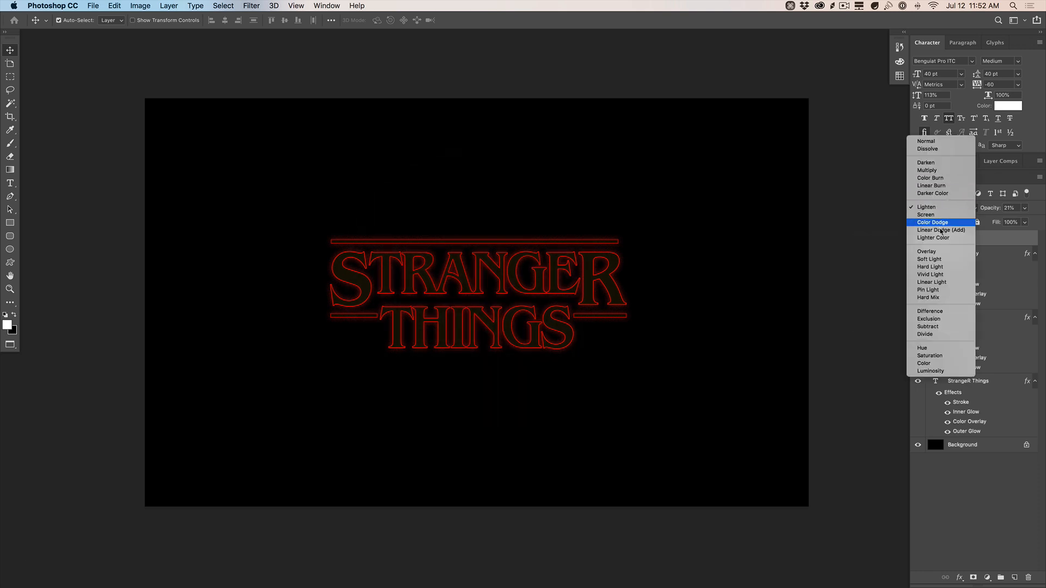
left_click(950, 252)
key("2")
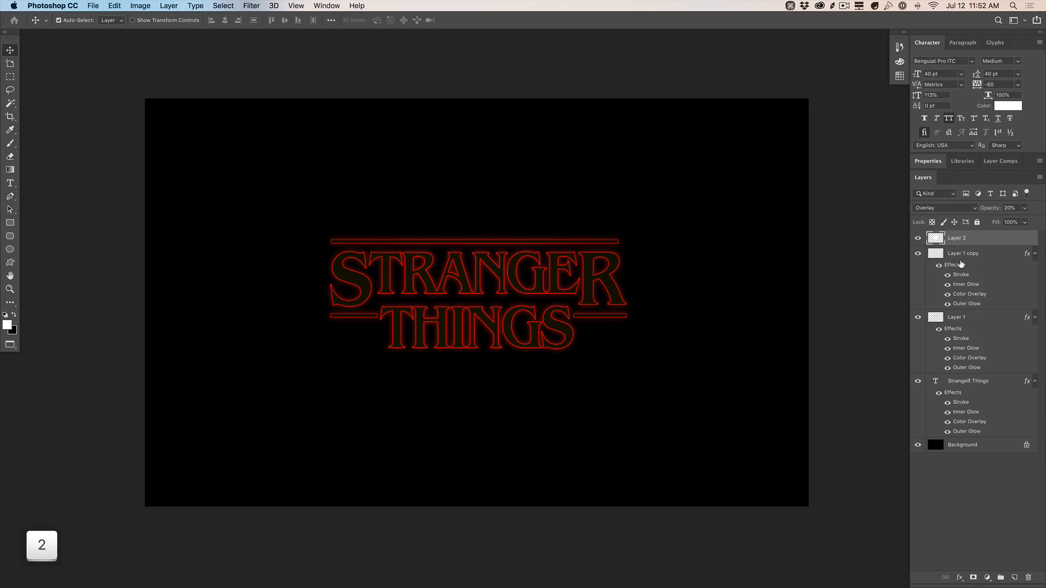
left_click(1026, 209)
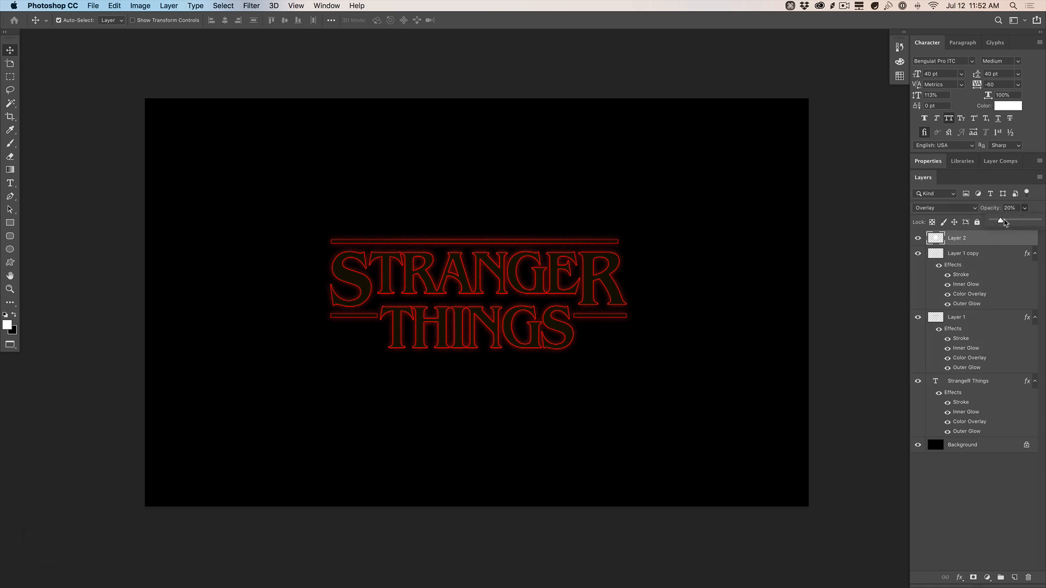
mouse_move(1001, 221)
left_mouse_down()
mouse_move(1022, 223)
mouse_move(990, 222)
mouse_move(1002, 223)
left_mouse_up()
left_click(997, 512)
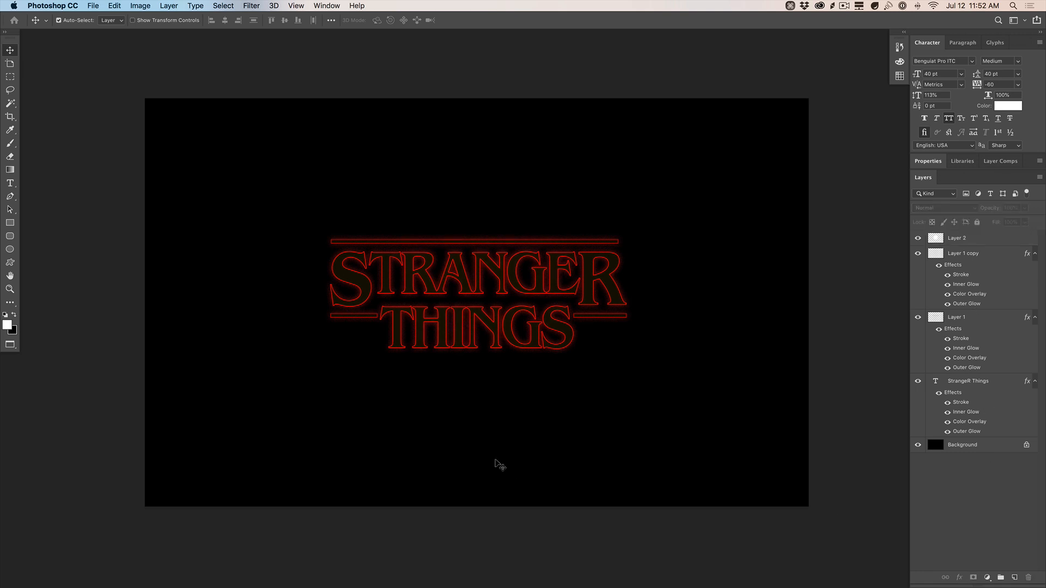
Switch to a black brush and rename the white spot layer Global Highlight
key("x")
key("b")
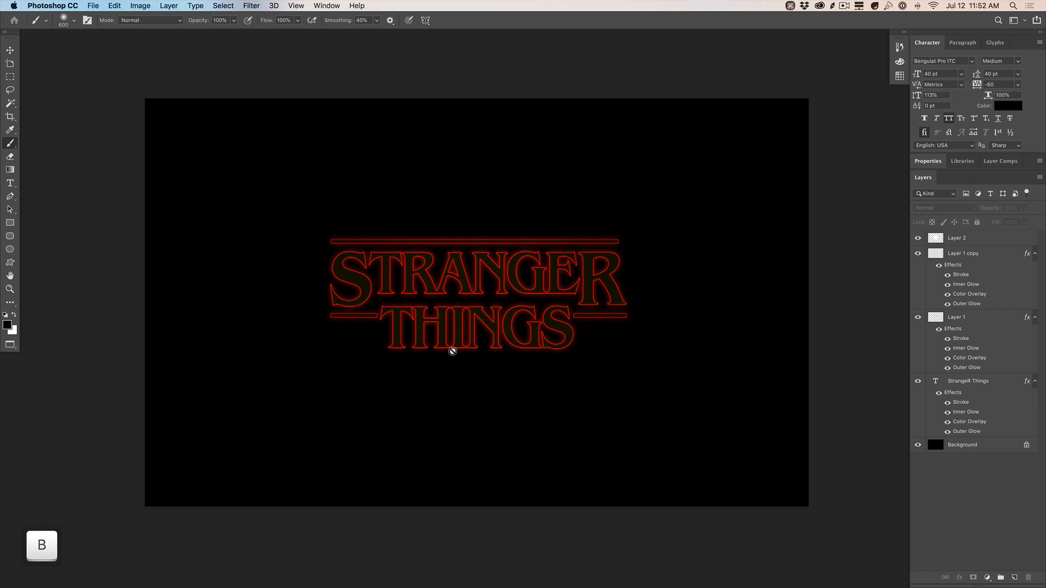
double_click(957, 238)
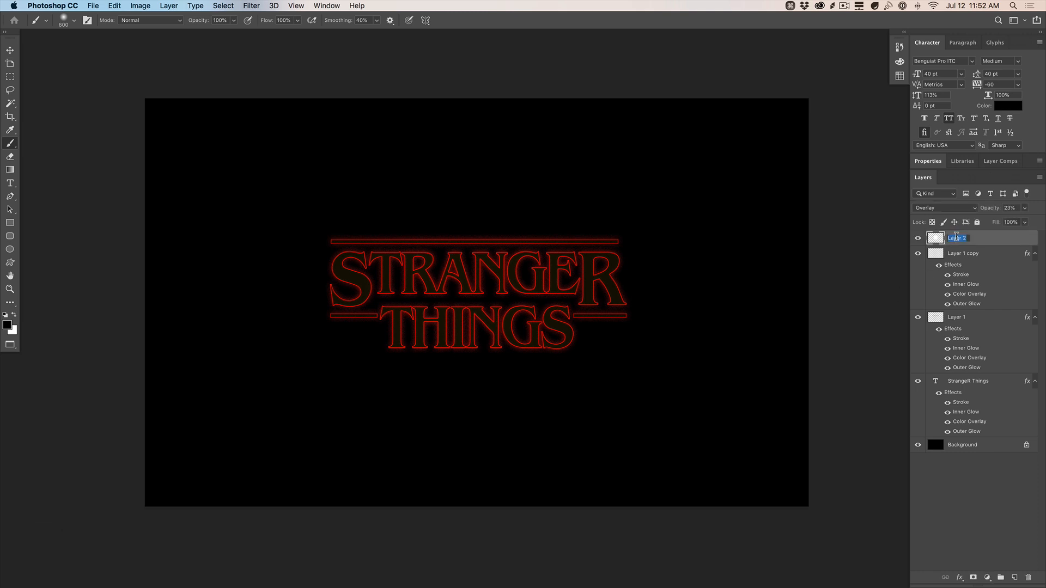
type("Global G")
key("BackSpace")
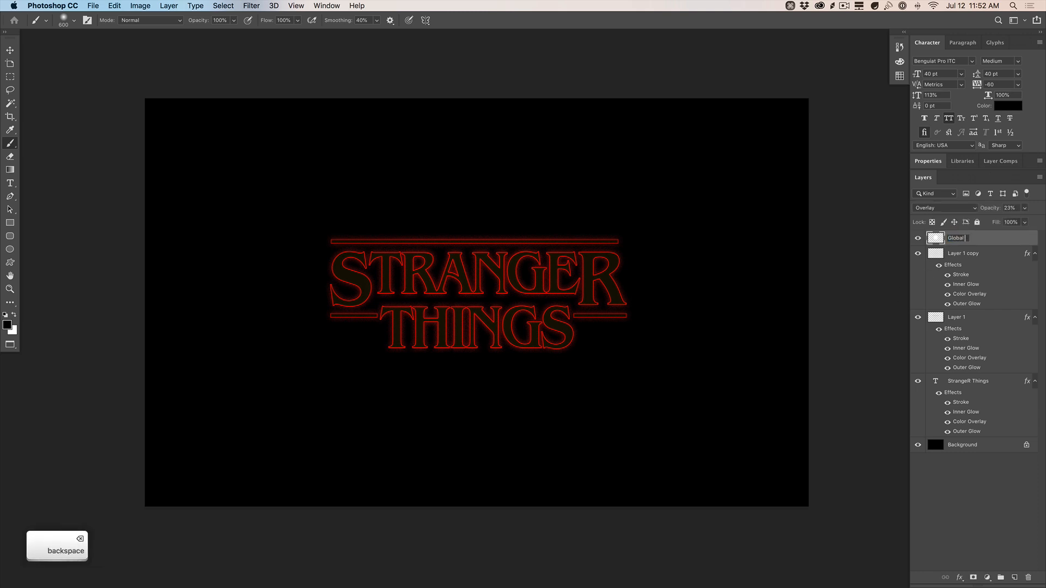
type("Highlight")
key("Return")
Paint soft black shading around the outer edges of the title on a new layer with the 600 px brush
left_click(1014, 577)
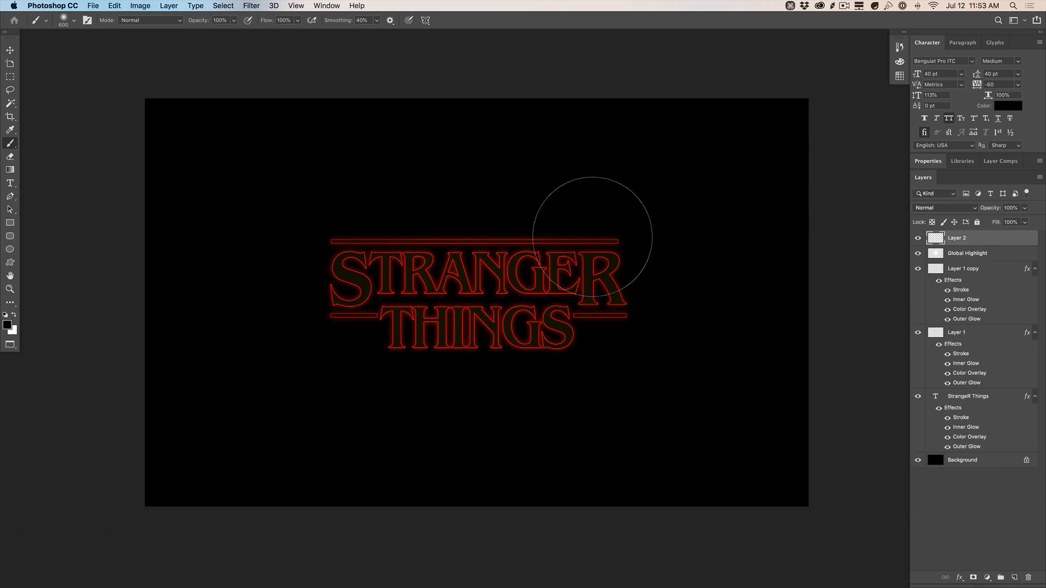
mouse_move(588, 226)
left_mouse_down()
mouse_move(595, 257)
mouse_move(373, 397)
mouse_move(420, 152)
mouse_move(474, 275)
left_mouse_up()
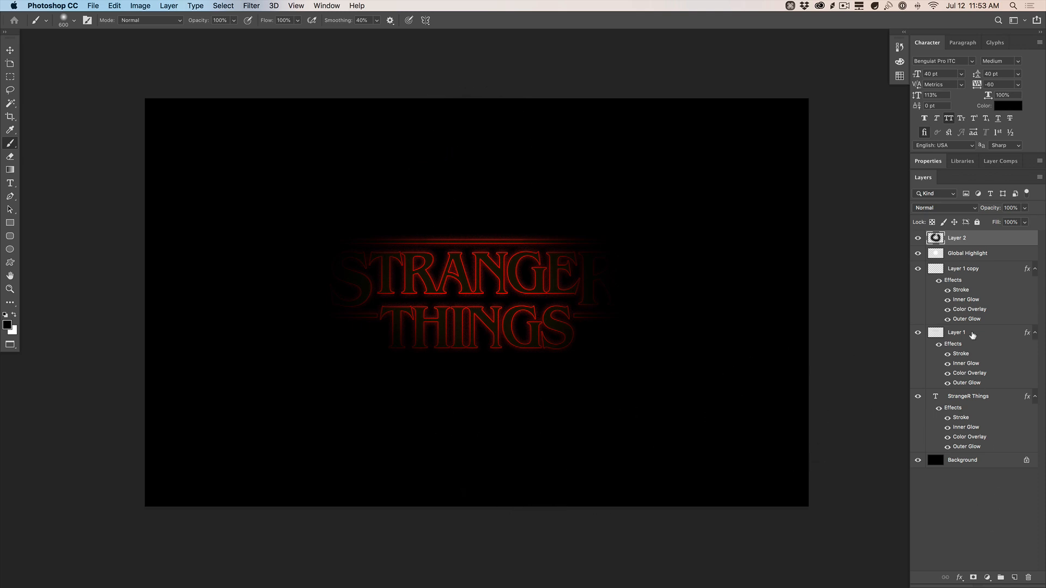
Set the black shading layer's opacity to 40% and its blend mode to Multiply
key("v")
key("2")
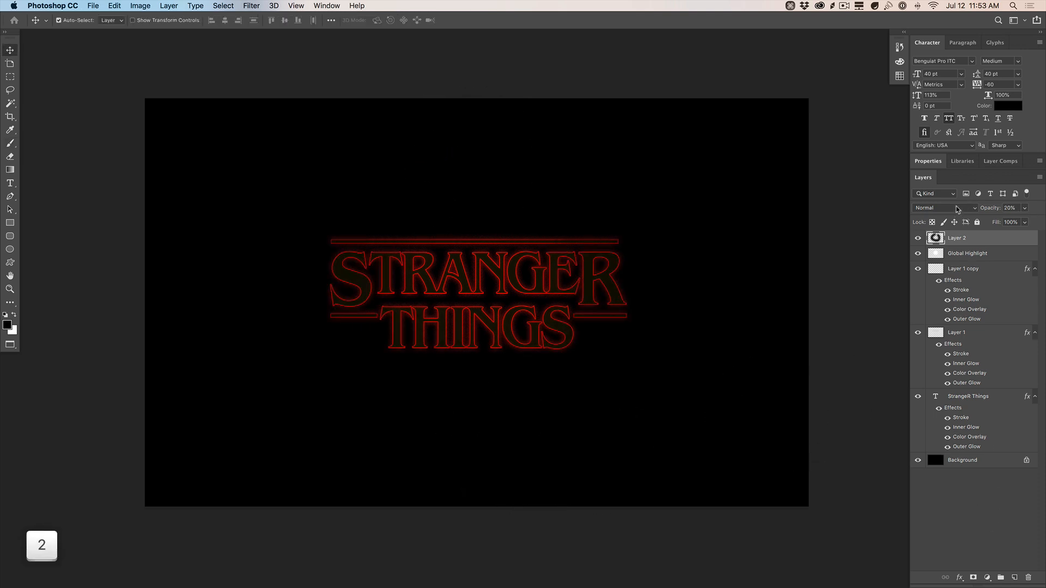
key("4")
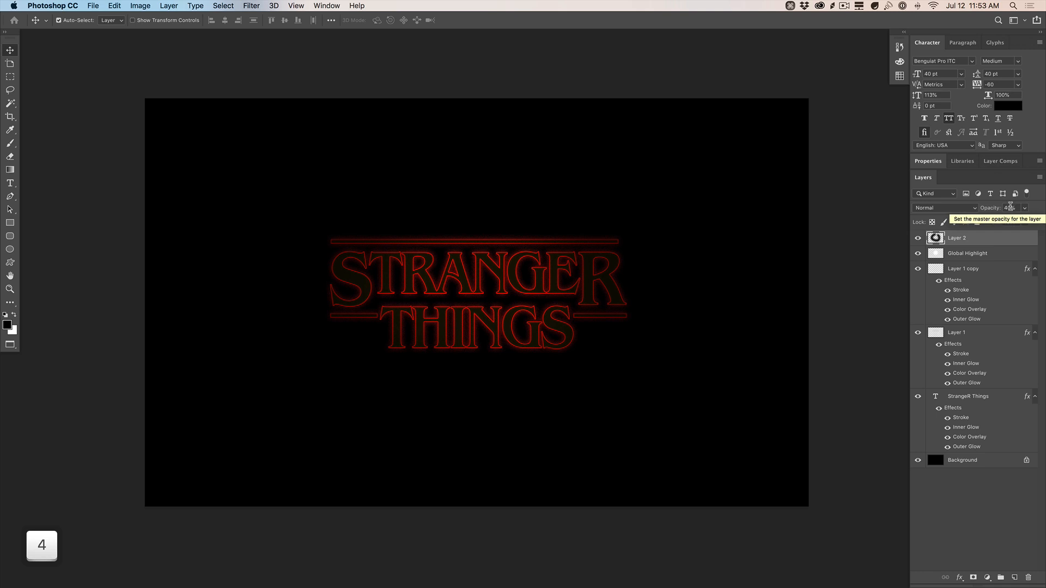
left_click(946, 212)
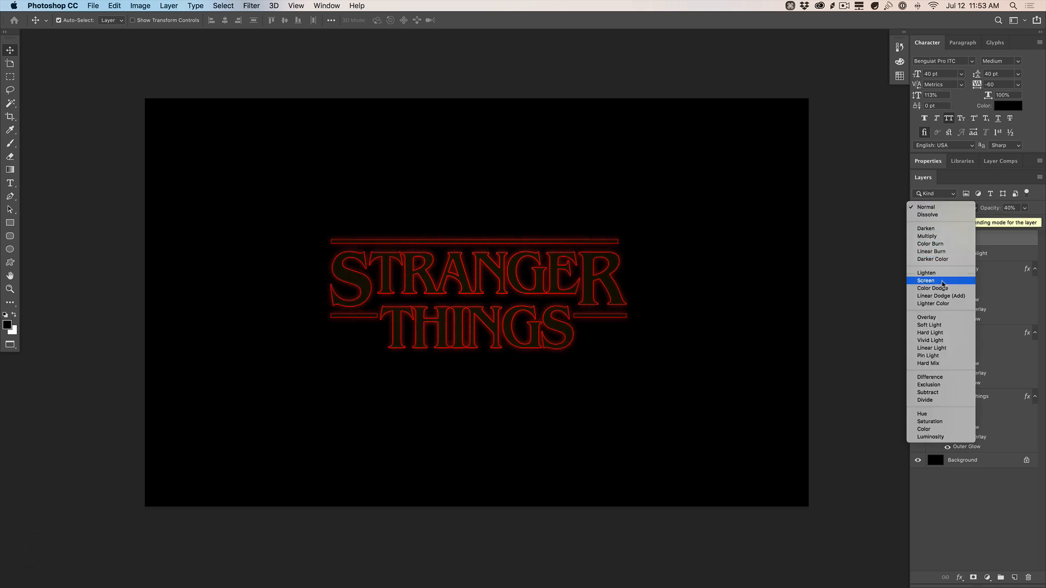
left_click(944, 237)
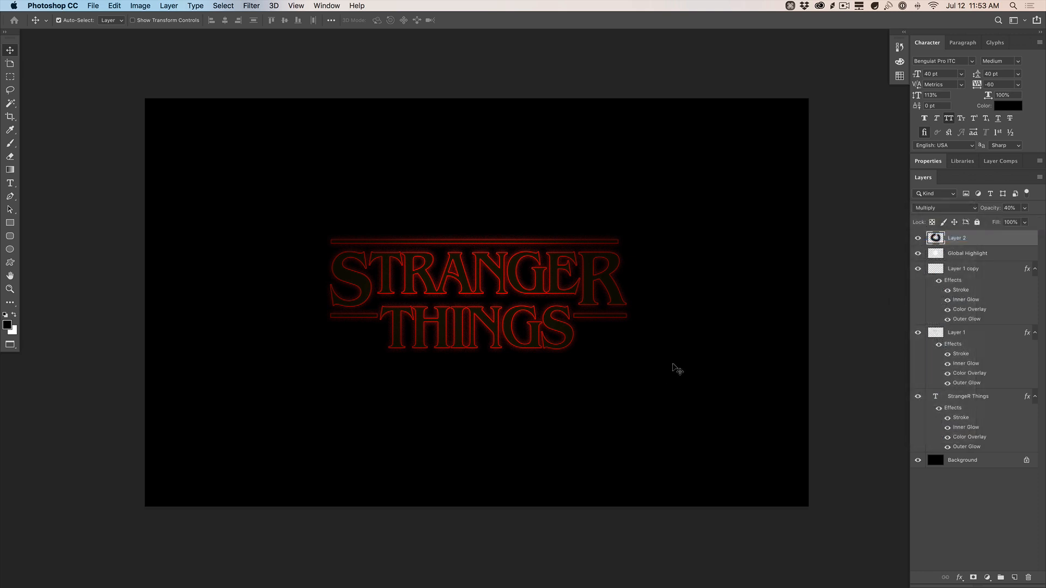
Rename the black shading layer Global Shadow
key("v")
double_click(961, 243)
type("Global Shadow")
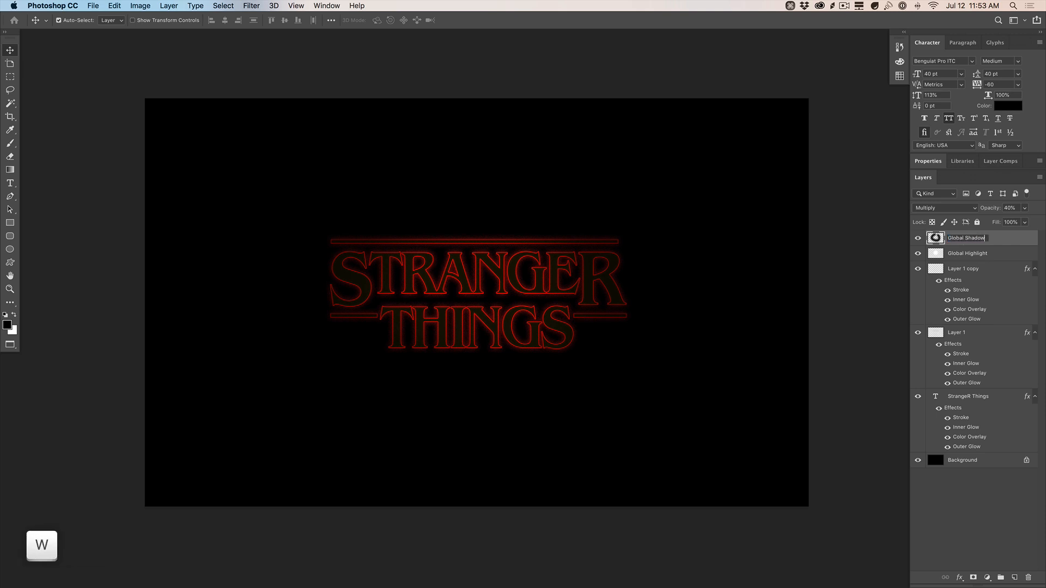
key("Return")
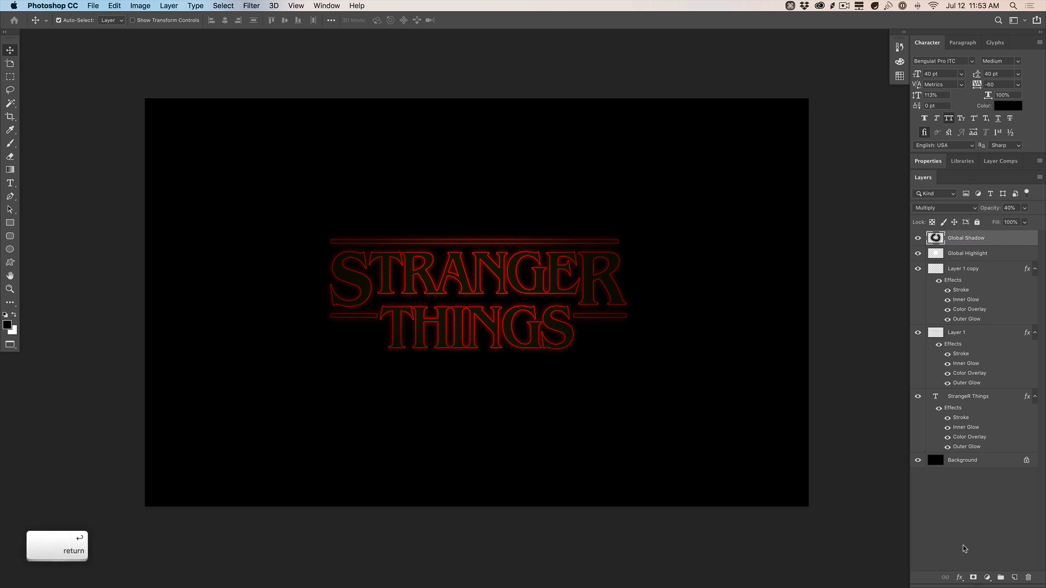
Add a new layer above Layer 1 copy and switch to a white brush reduced to 150 px
left_click(985, 269)
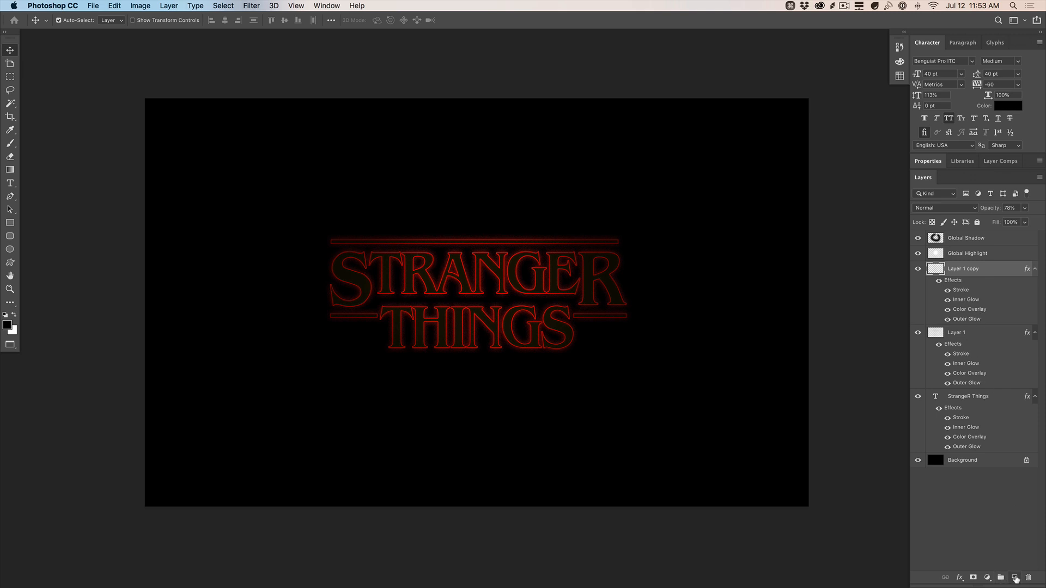
left_click(1014, 577)
key("x")
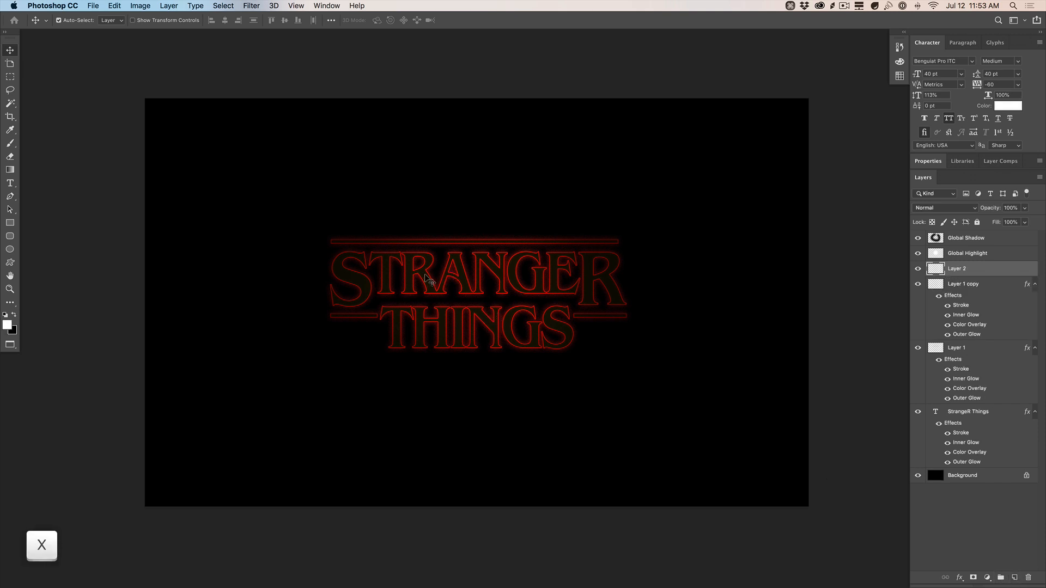
key("b")
key("bracketleft")
key("bracketleft")
key("bracketleft")
key("bracketleft")
key("bracketleft")
key("bracketleft")
key("bracketleft")
key("bracketleft")
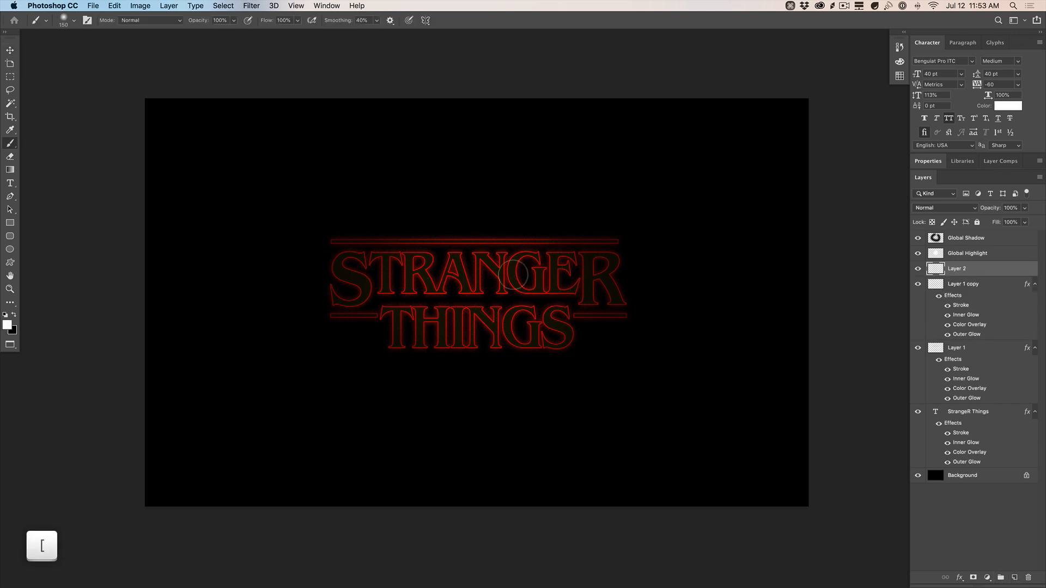
Set the foreground colour to light red e87e7e and reduce the brush to 45 px
left_click(7, 325)
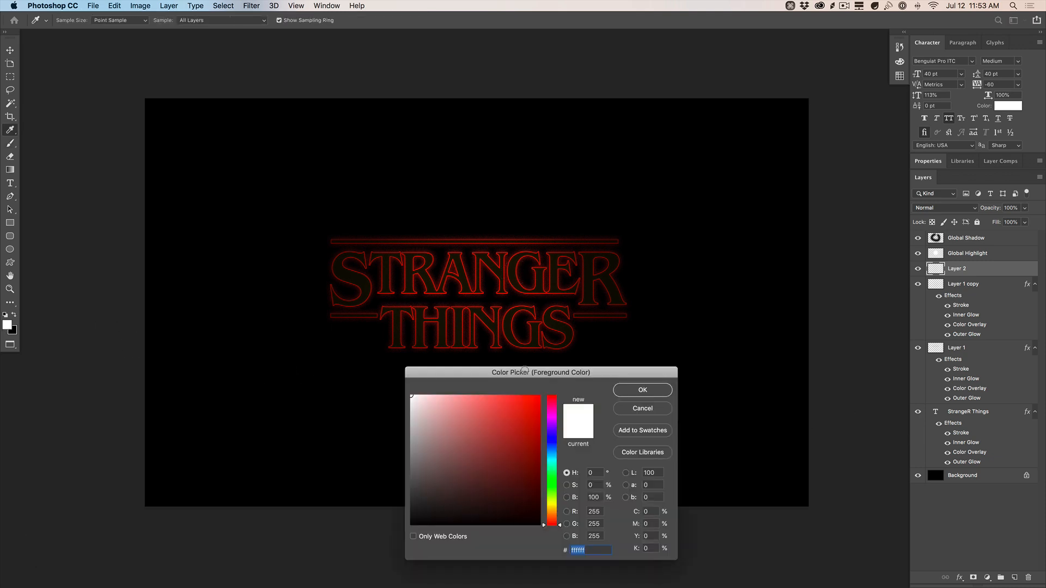
left_click(536, 415)
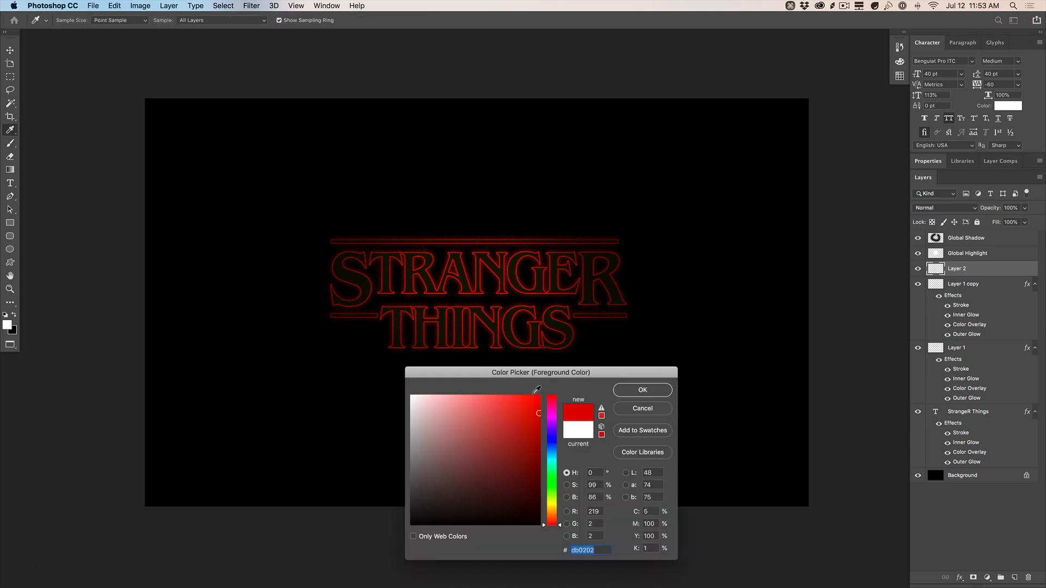
left_click_drag(501, 420, 471, 406)
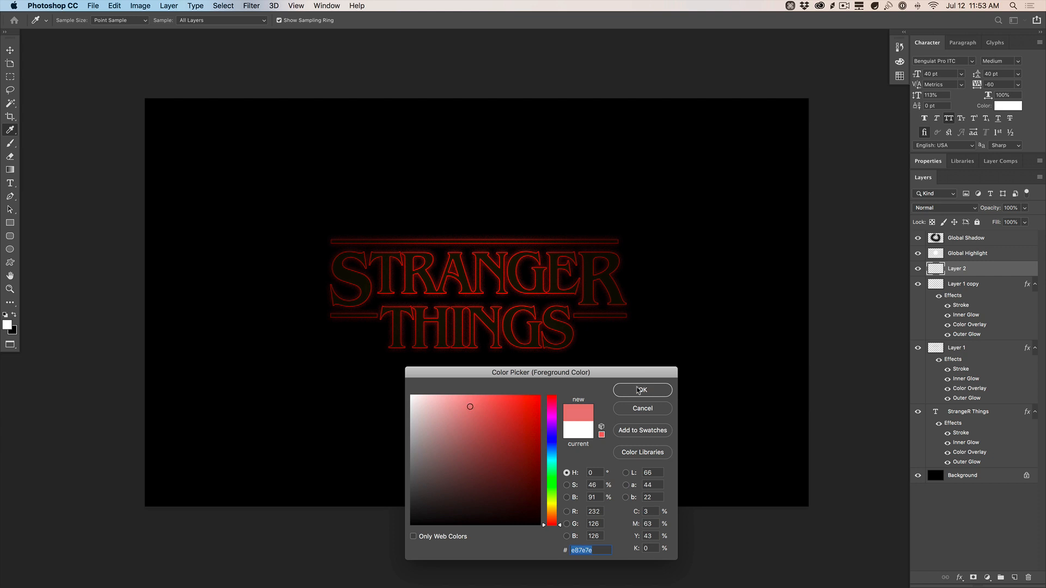
left_click(640, 390)
key("bracketleft")
key("bracketleft")
key("bracketleft")
key("bracketleft")
key("bracketleft")
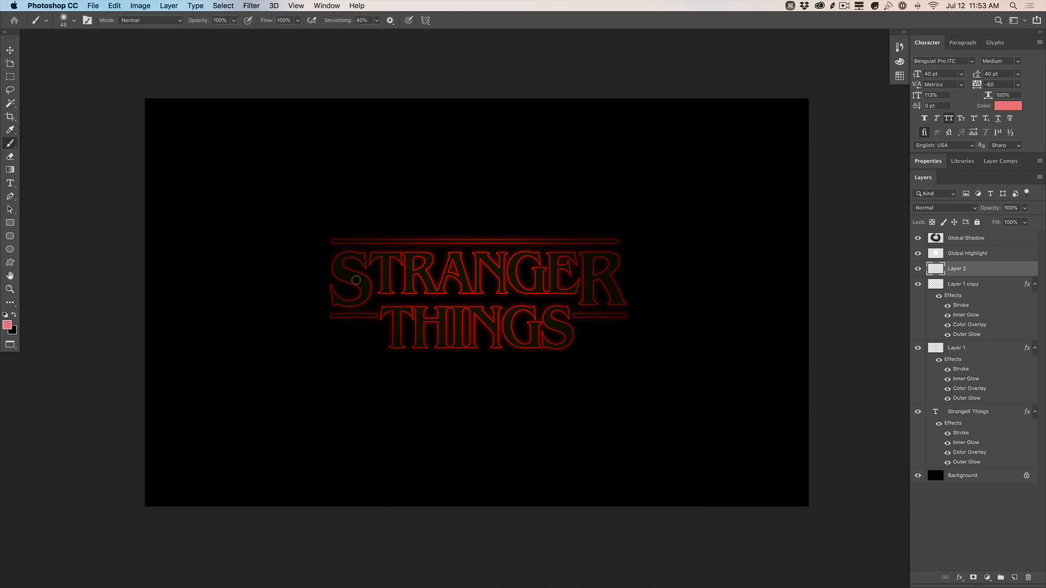
Undo a test dab on the letter S, then refine the brush to 30 px at 64% opacity
left_click(346, 260)
key("super+z")
key("bracketleft")
key("bracketleft")
left_click_drag(237, 22, 214, 33)
Paint short light red highlights over parts of the title letters, including the final R, both Gs, N, H and T
left_click_drag(616, 255, 619, 292)
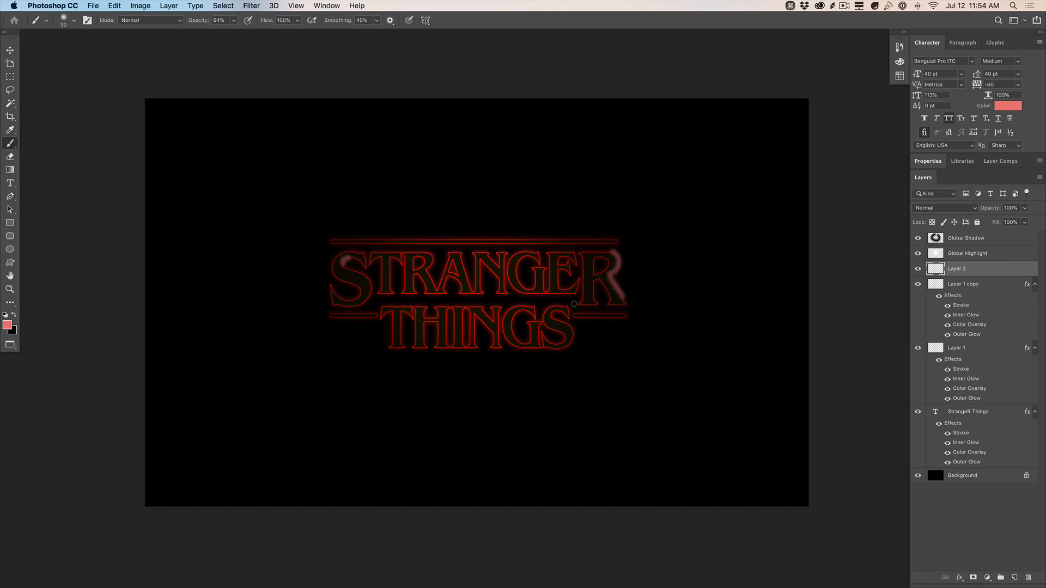
left_click_drag(534, 321, 543, 325)
left_click_drag(526, 256, 521, 273)
left_click_drag(429, 317, 434, 317)
left_click_drag(529, 346, 548, 346)
left_click_drag(387, 307, 399, 307)
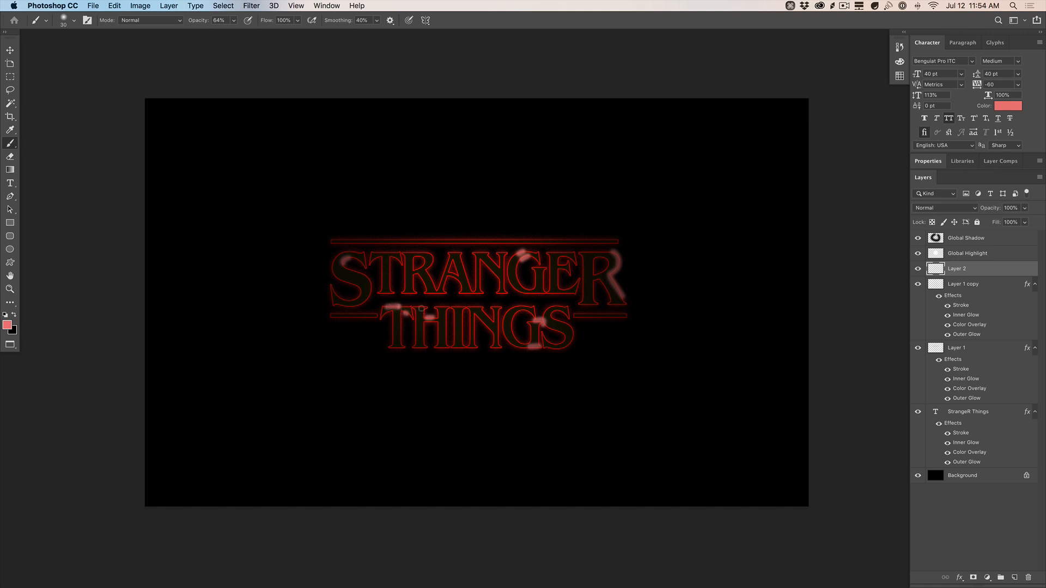
left_click_drag(439, 325, 443, 344)
left_click_drag(498, 287, 504, 291)
left_click_drag(431, 260, 428, 269)
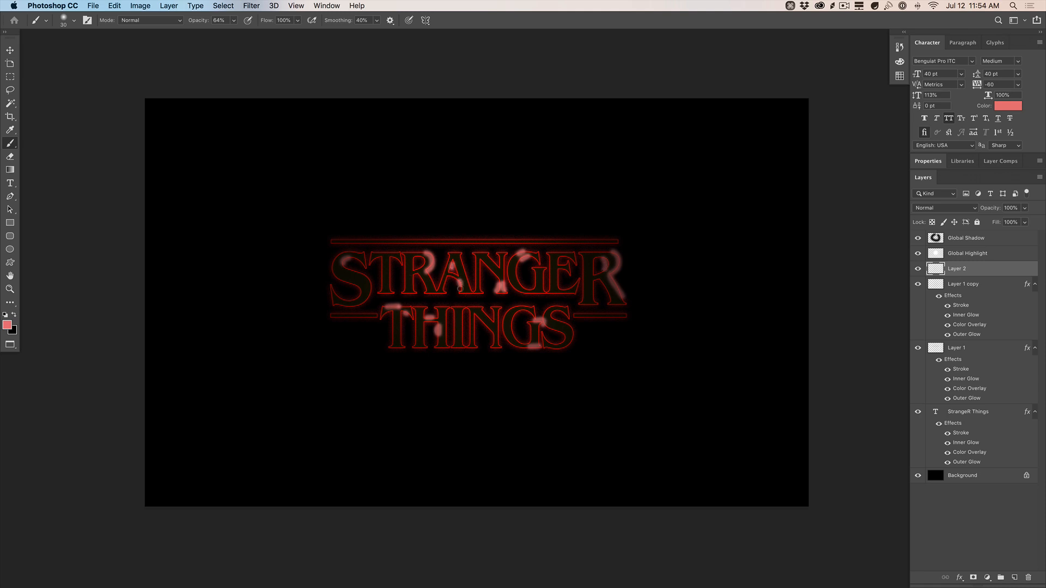
Mask the painted highlights on Layer 2 to the outline of the StrangeR Things text
key("super")
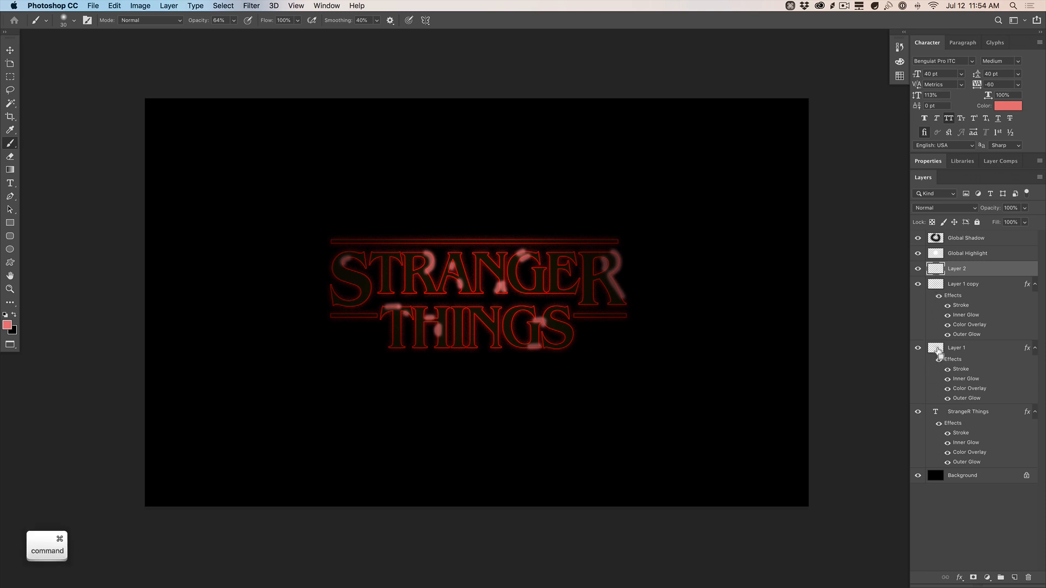
left_click(936, 412, "super")
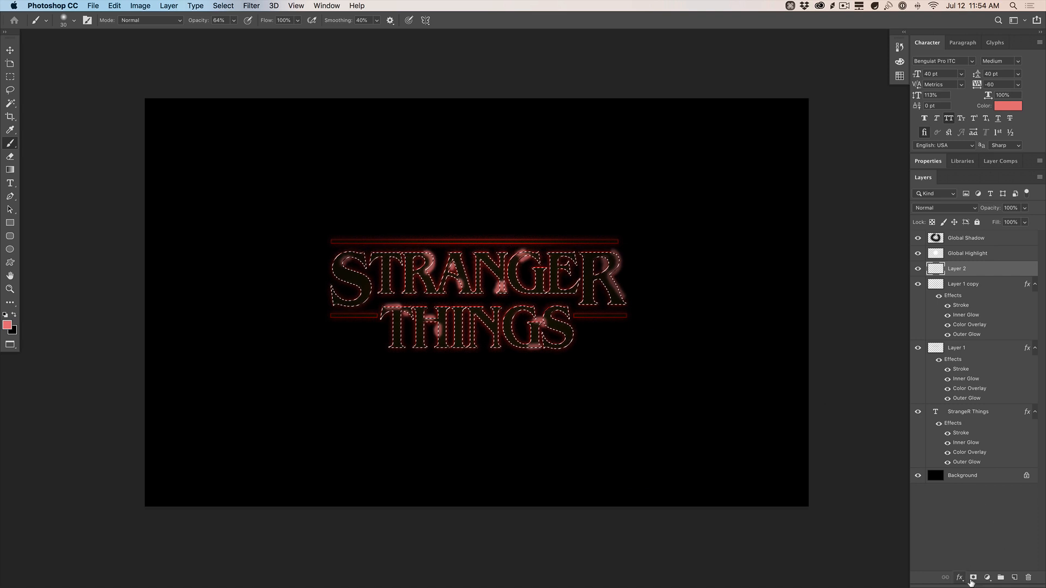
left_click(972, 578)
key("v")
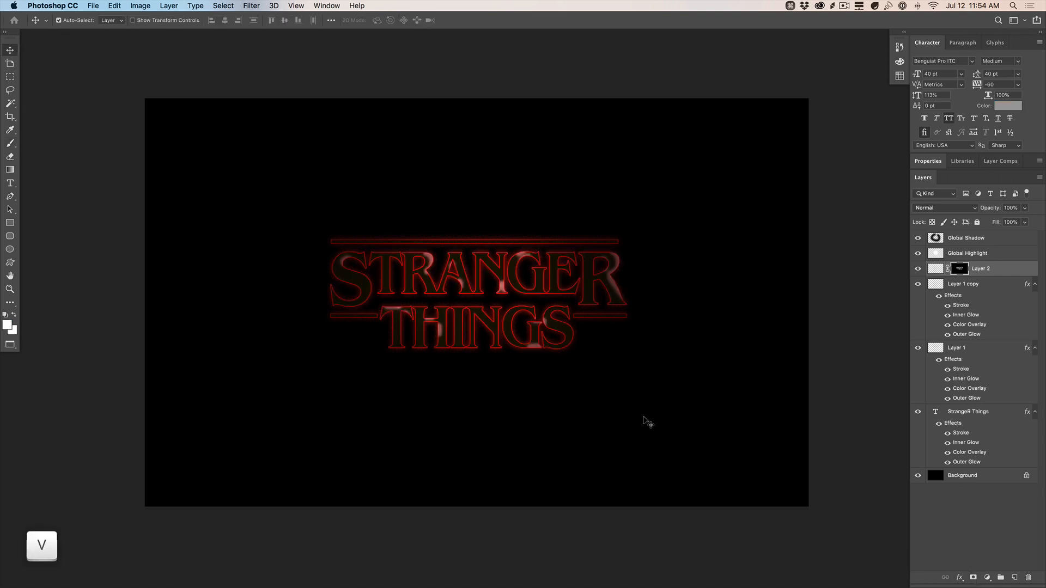
Set Layer 2 to Color Dodge at 49% opacity and open its layer style settings
left_click(945, 208)
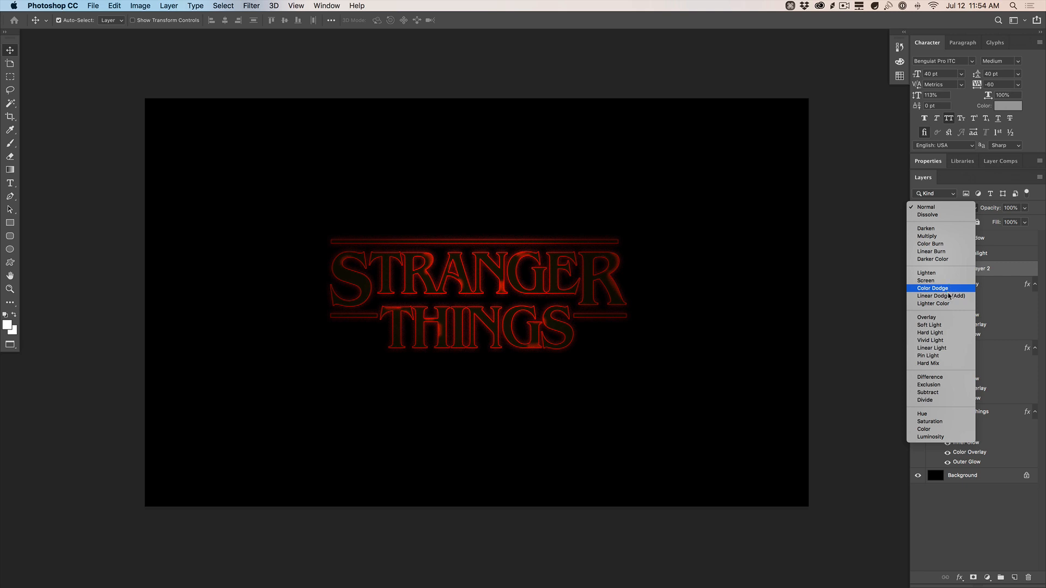
left_click(948, 289)
key("3")
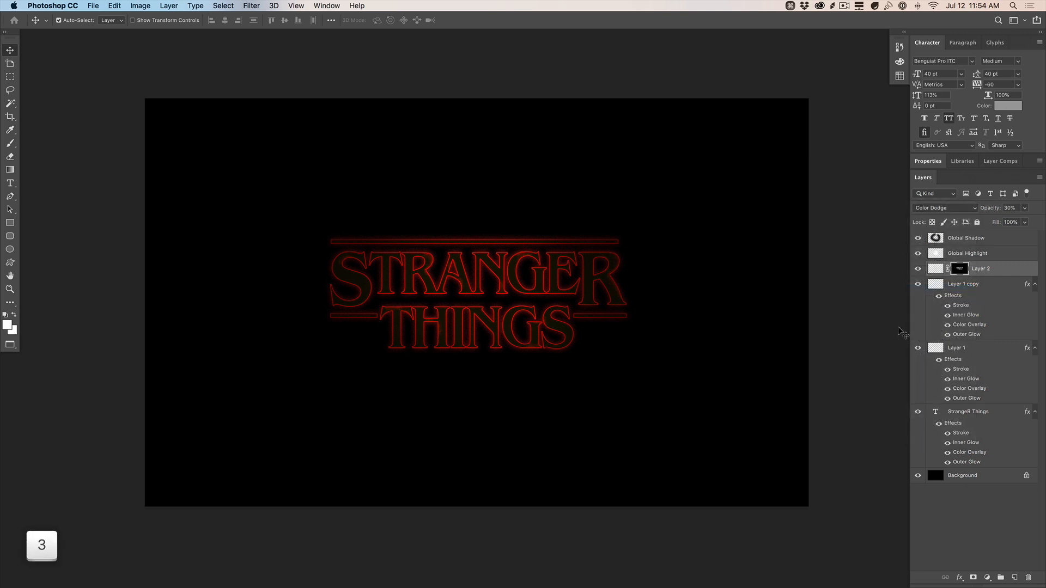
key("4")
key("5")
left_click(1024, 208)
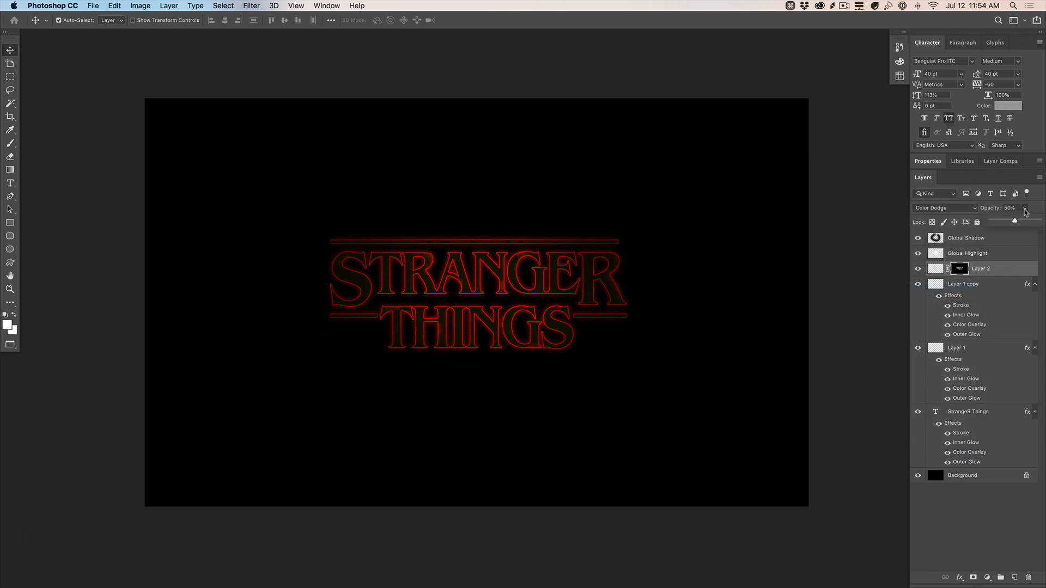
mouse_move(1014, 221)
left_mouse_down()
mouse_move(1030, 222)
mouse_move(1016, 223)
left_mouse_up()
left_click(997, 506)
double_click(1010, 274)
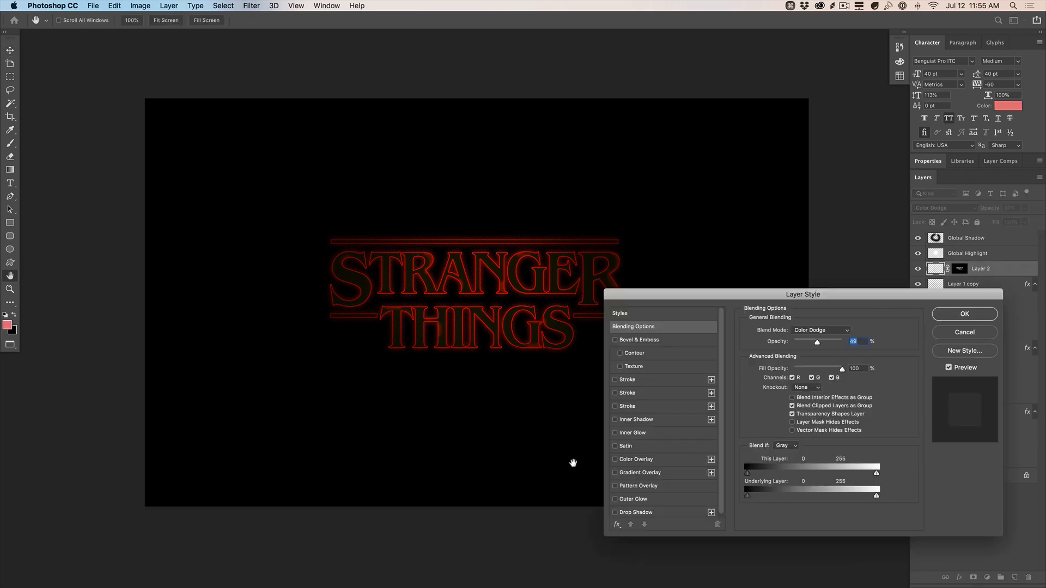
left_click(615, 459)
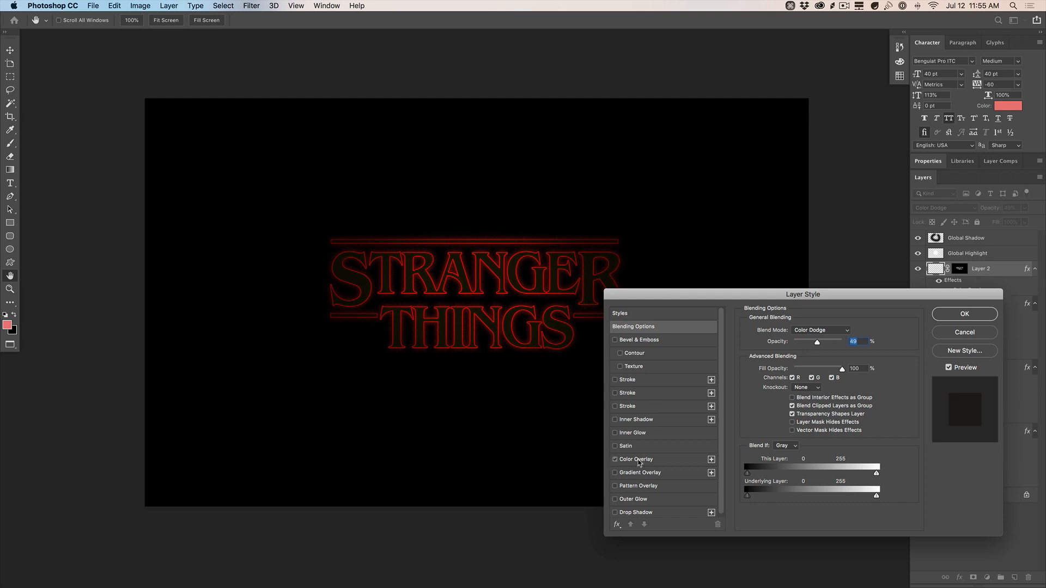
left_click(637, 463)
left_click(848, 331)
left_click_drag(468, 430, 241, 307)
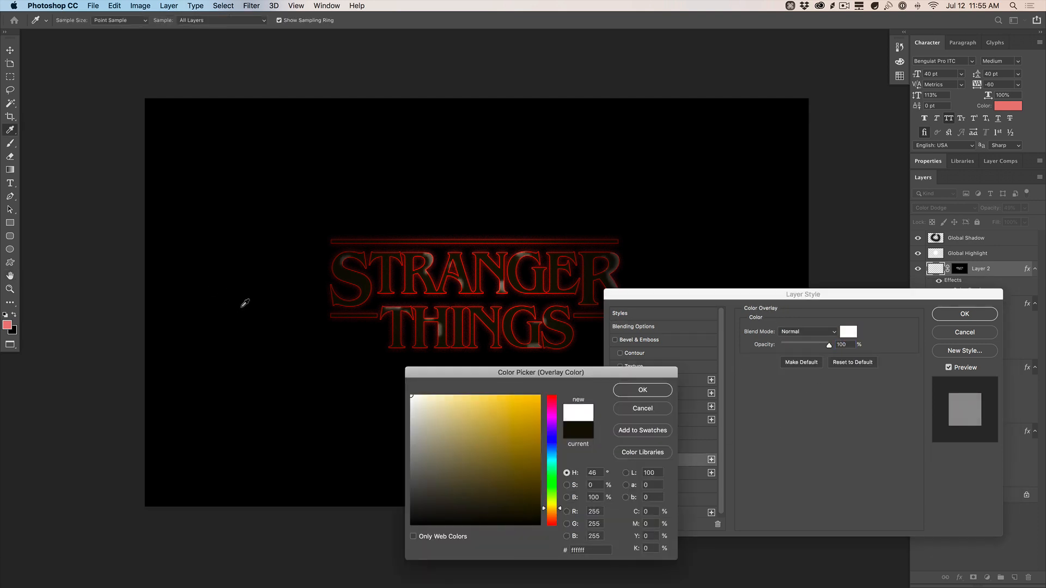
left_click(649, 407)
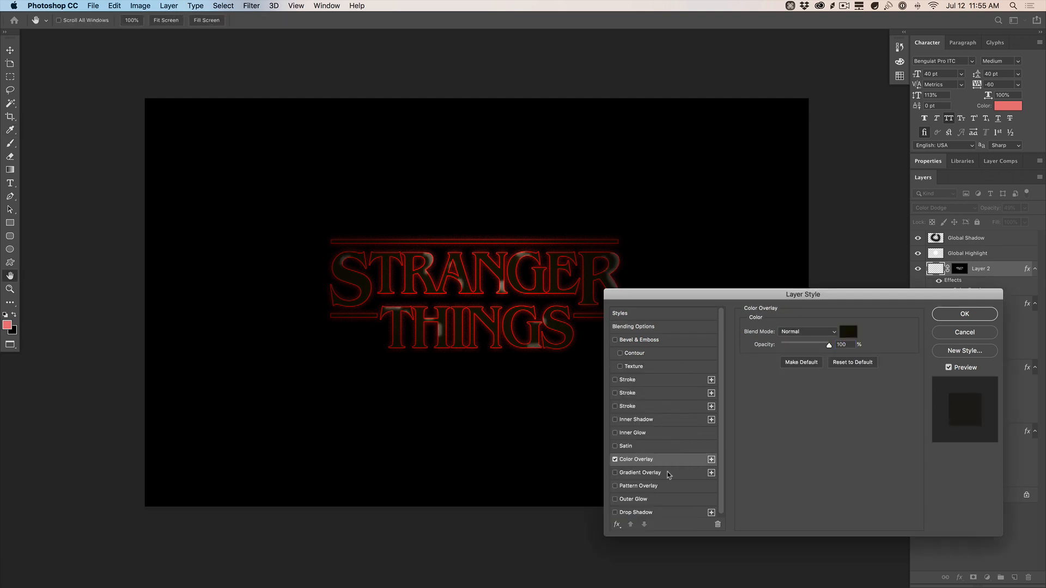
left_click(616, 460)
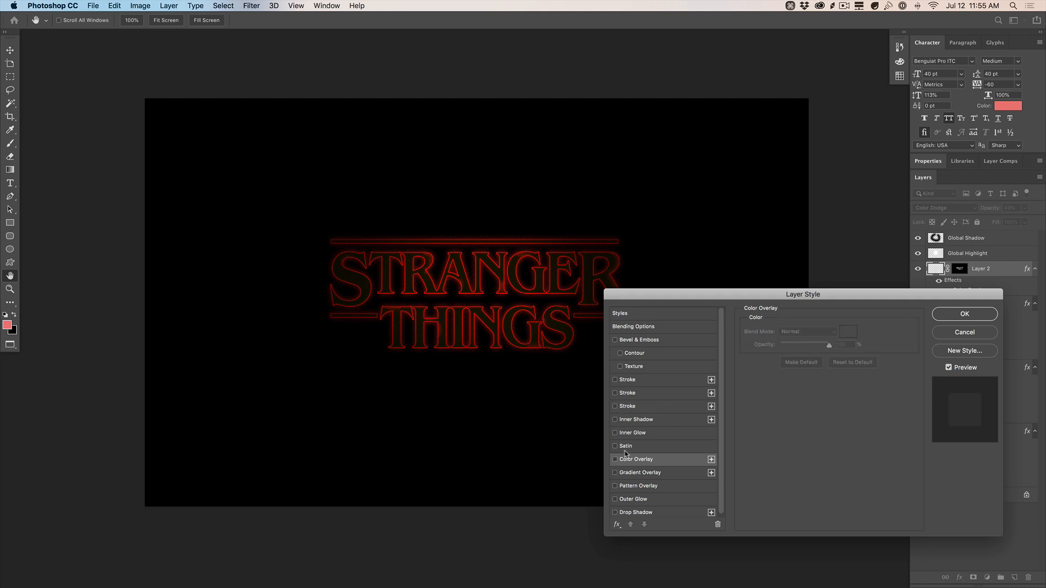
Add an Outer Glow effect to Layer 2 and apply the layer style
left_click(615, 499)
left_click(980, 314, "super")
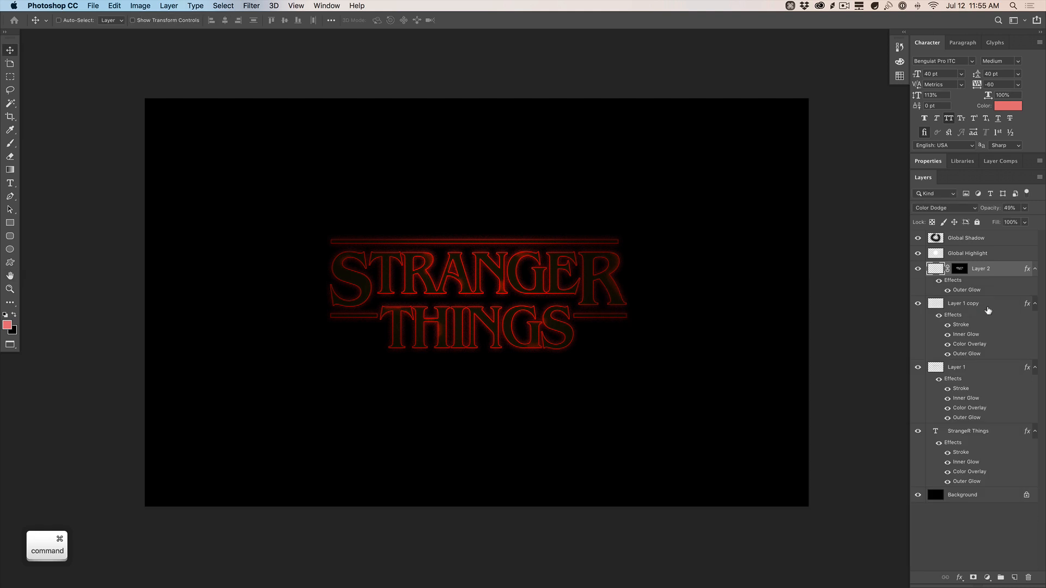
Duplicate Layer 2 as a Multiply-blended copy and shift the copy slightly downward
key("super+j")
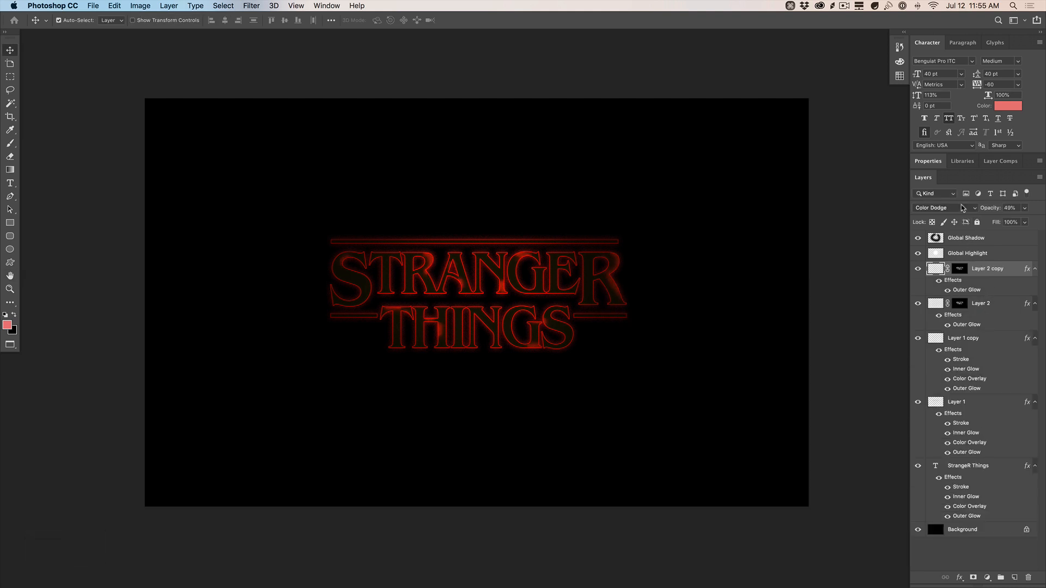
left_click(961, 208)
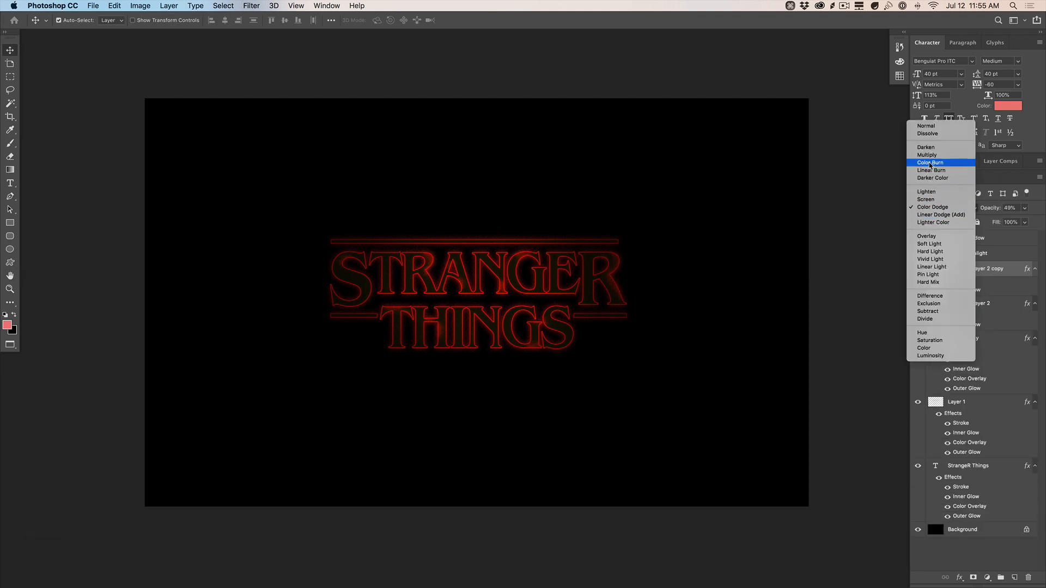
left_click(928, 155)
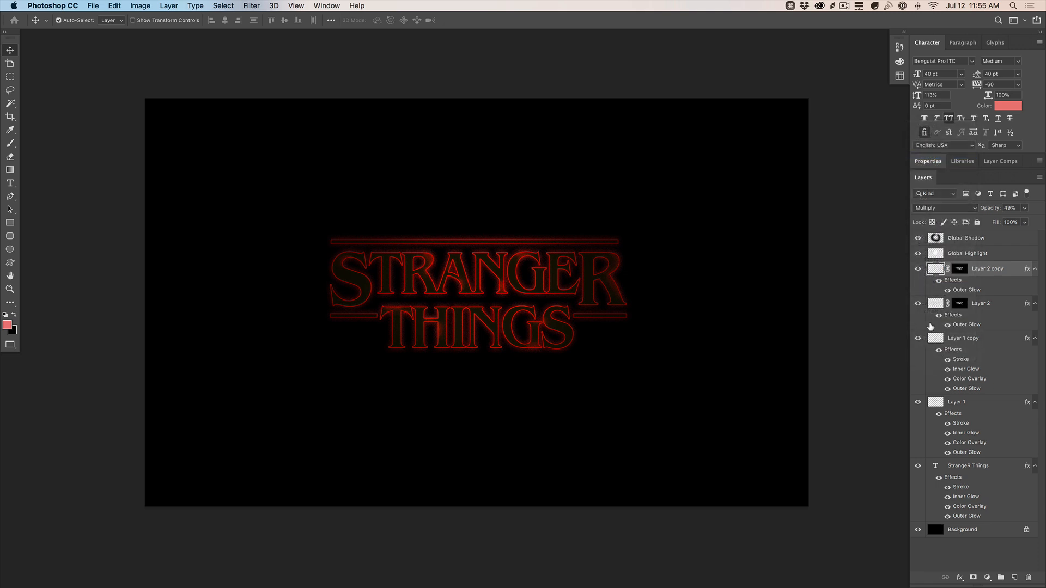
key("v")
key("shift+Down")
key("shift+Down")
Switch to the Eraser reduced to 20 px and make Layer 2 the active layer
key("e")
key("bracketleft")
key("bracketleft")
key("bracketleft")
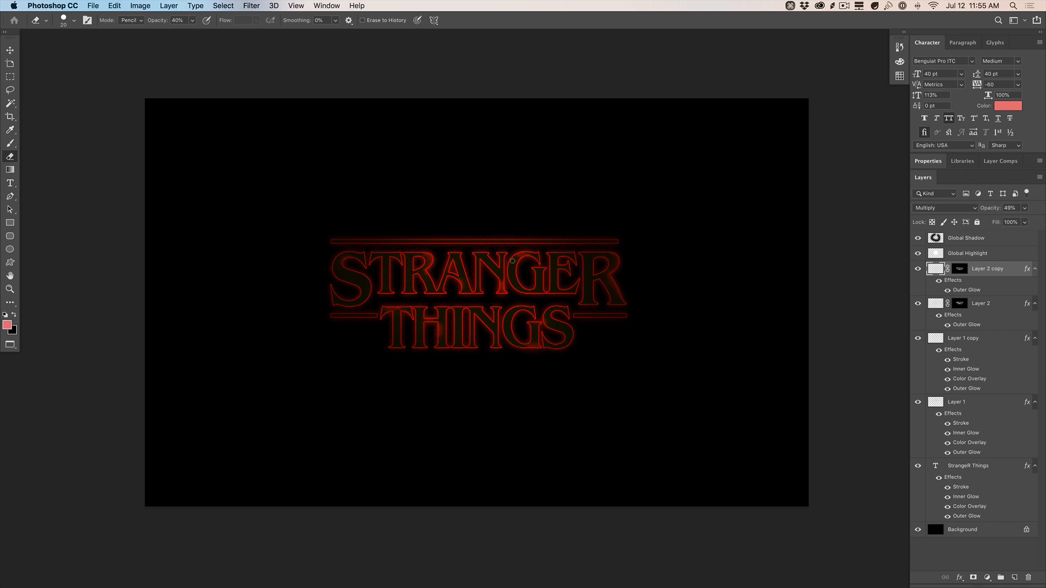
key("alt+bracketleft")
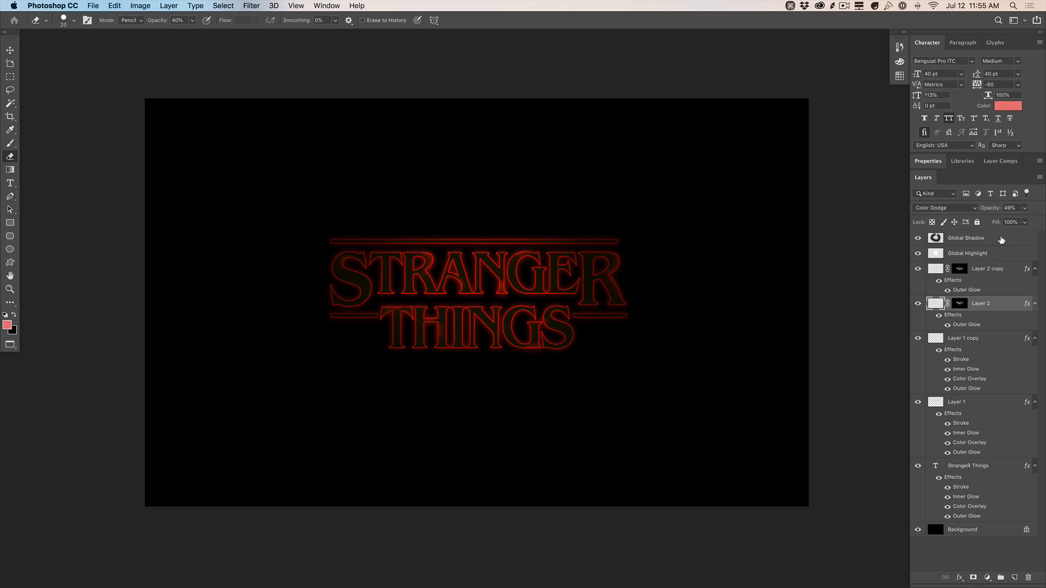
Add a red text layer reading 4 above the title, stacked directly over the StrangeR Things text layer
left_click(985, 467)
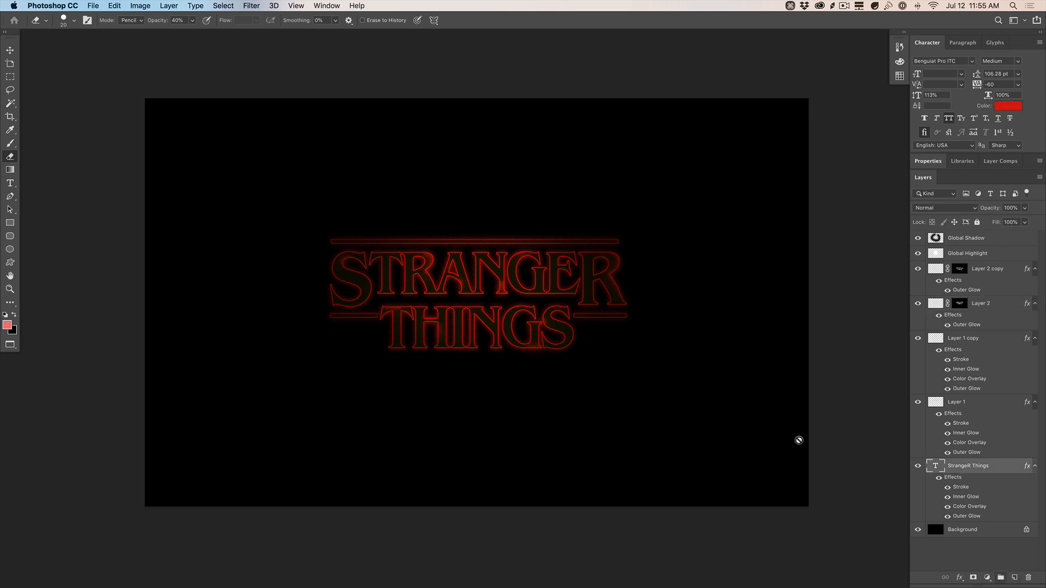
key("t")
left_click(490, 210)
type("4")
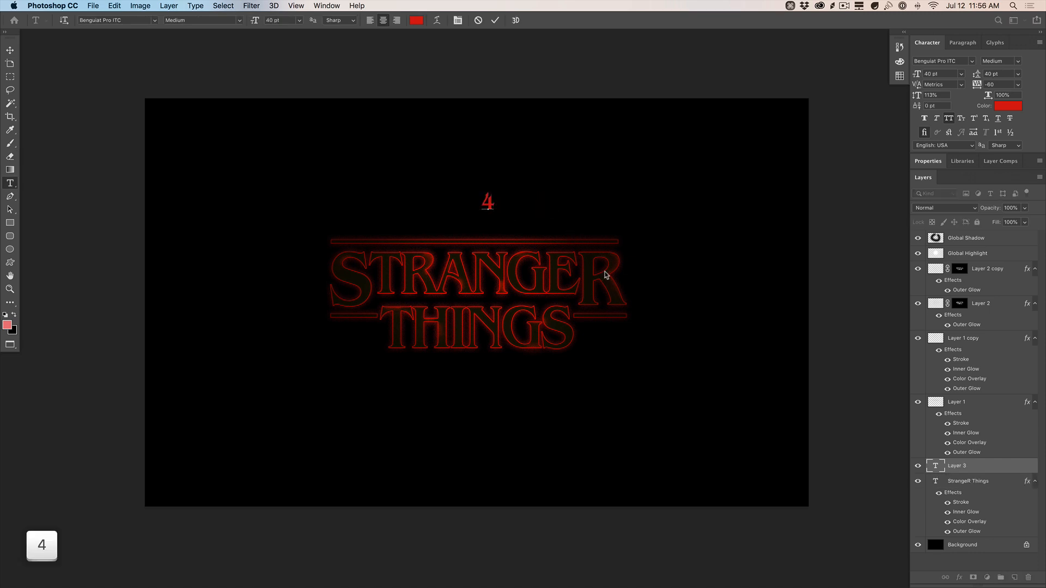
key("super+Return")
Scale the red 4 up to a large numeral of about 532 pt
key("super+t")
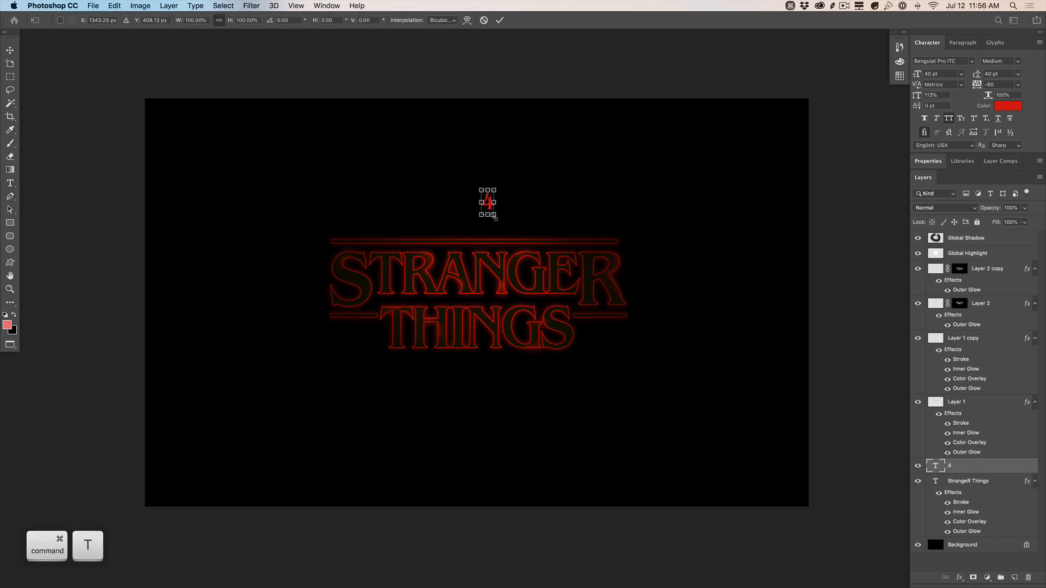
left_click_drag(495, 216, 699, 493)
key("Return")
key("v")
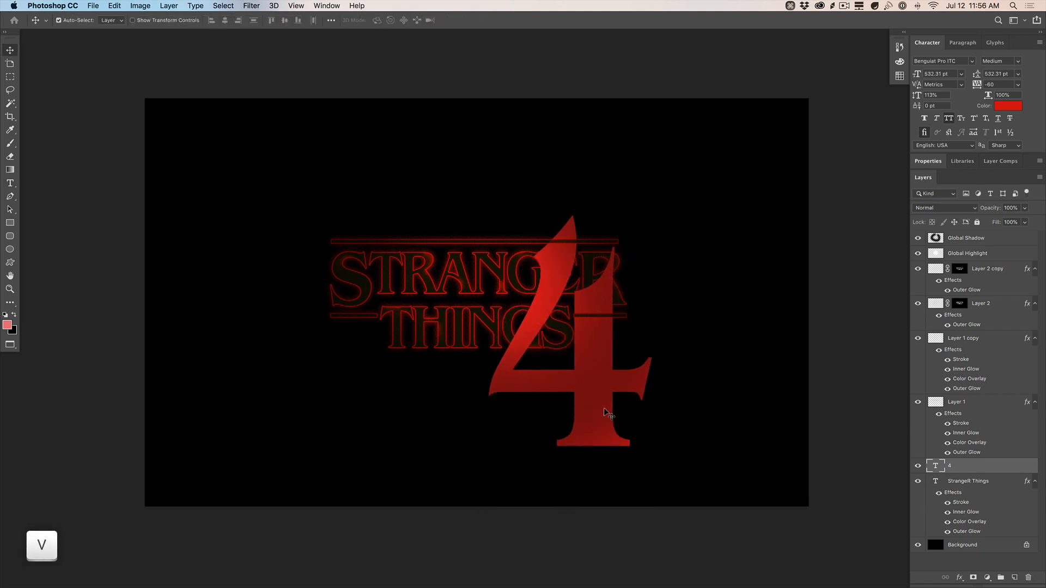
left_click_drag(607, 415, 486, 353)
key("super+z")
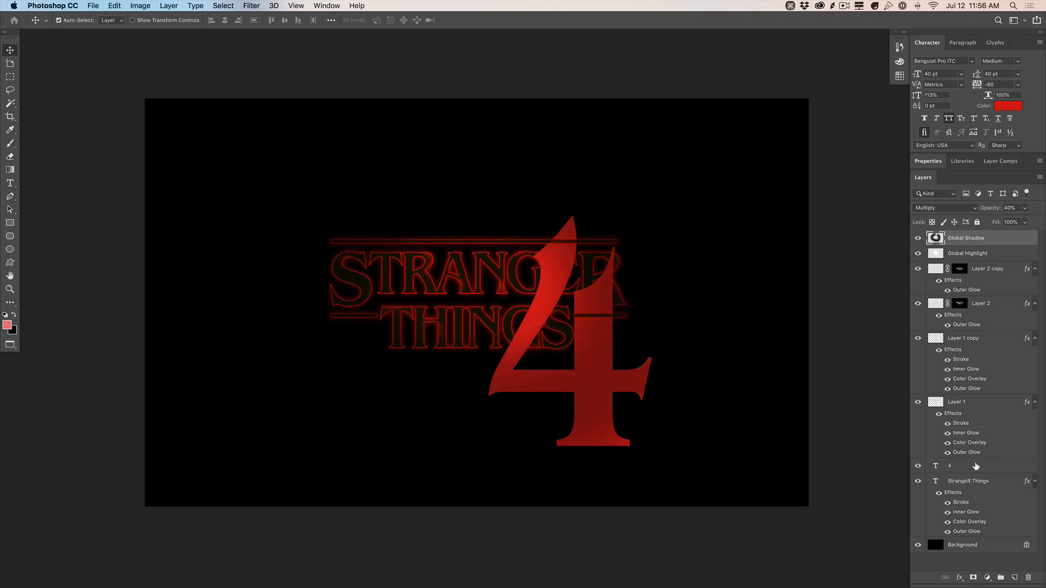
left_click(976, 466)
left_click_drag(607, 438, 585, 441)
key("super+z")
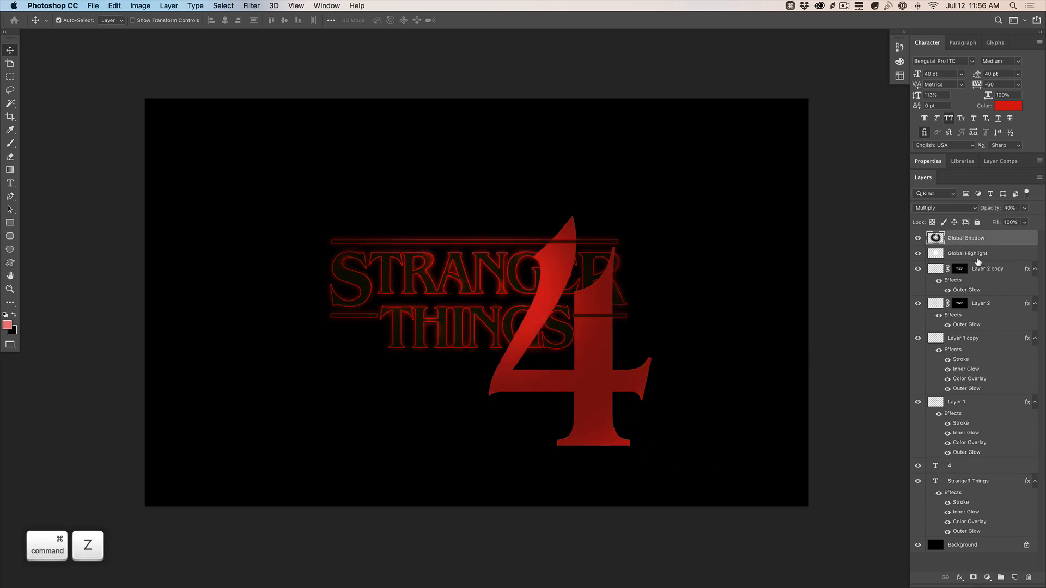
Lock the Global Shadow and Global Highlight layers and move the large 4 to the middle of the title
left_click(1003, 253, "shift")
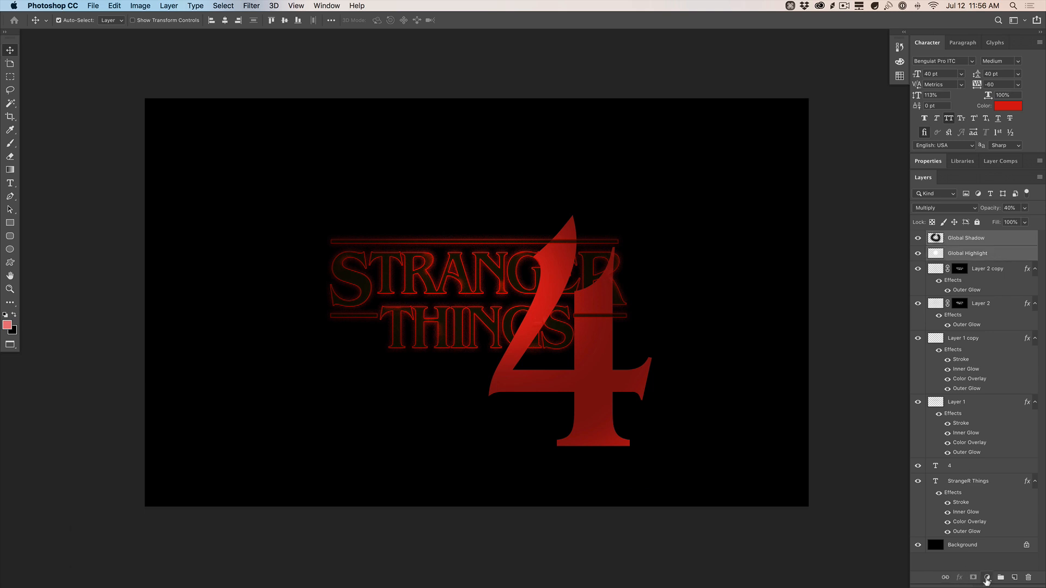
right_click(1003, 252)
key("Escape")
left_click(977, 222)
left_click_drag(602, 434, 512, 378)
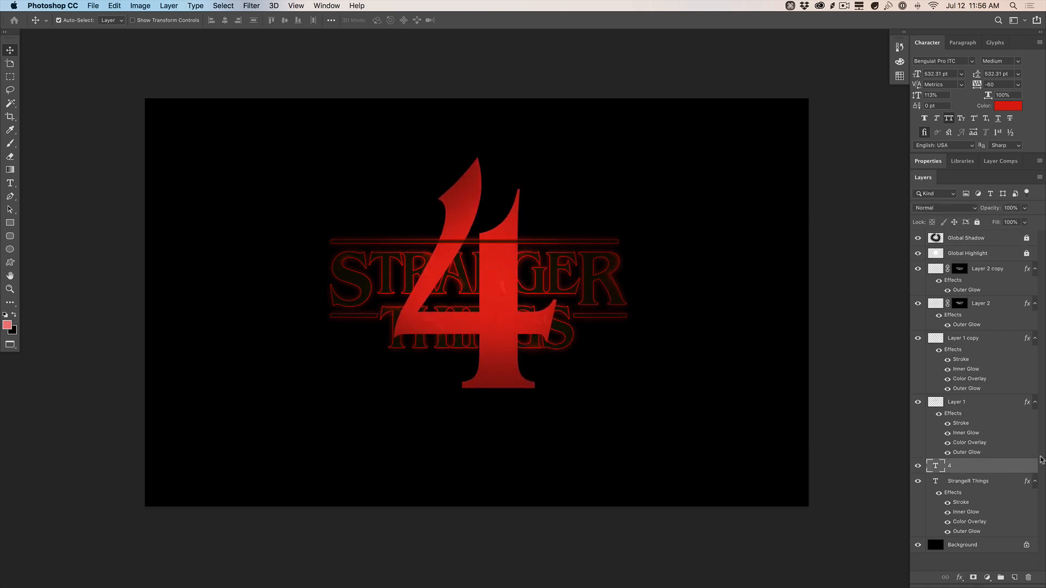
Move the 4 layer directly beneath the StrangeR Things layer and change the numeral's text colour to dark red (RGB 84, 9, 9)
left_click_drag(995, 466, 998, 532)
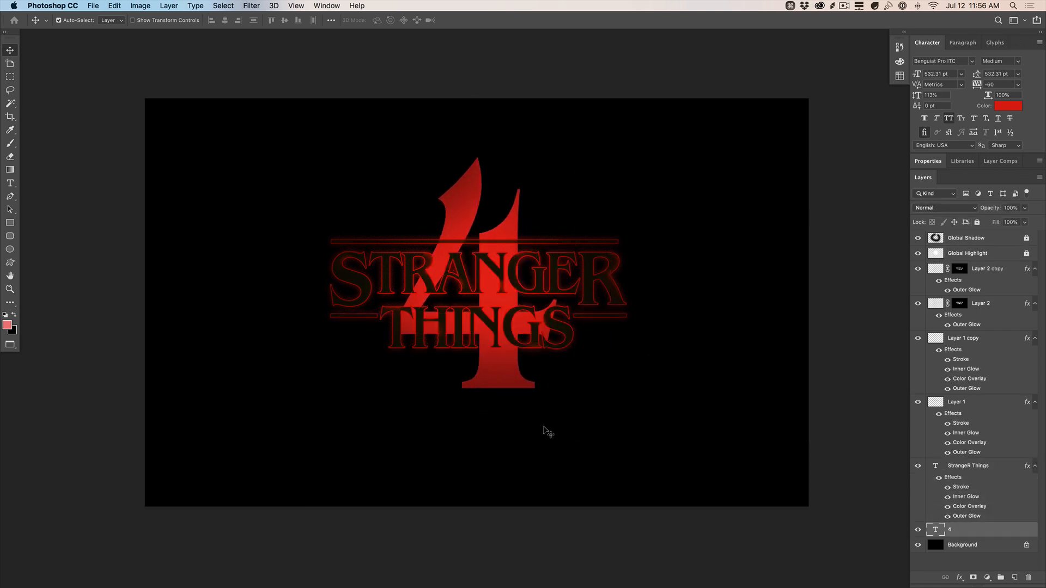
key("t")
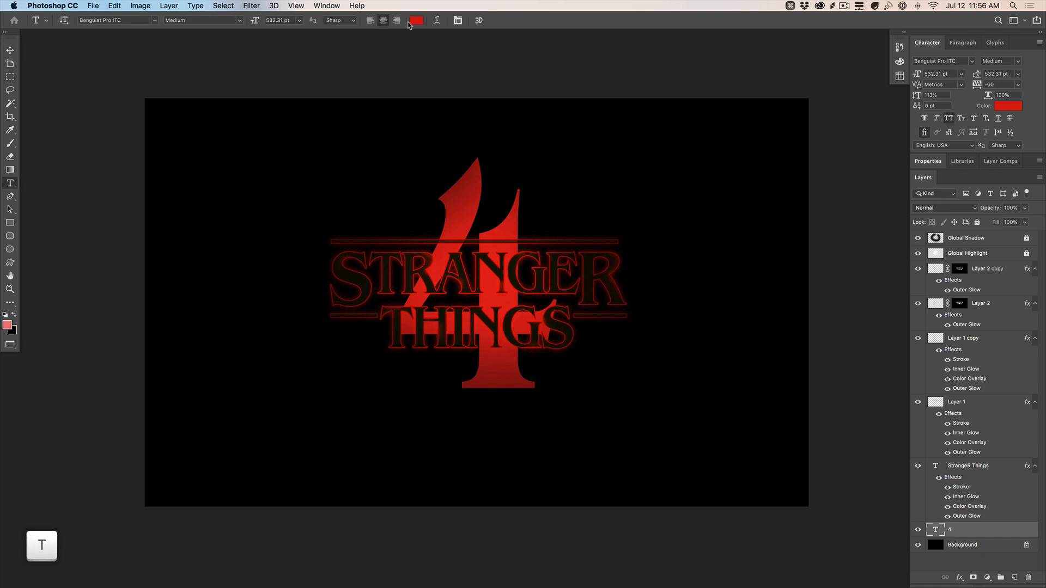
left_click(1016, 106)
left_click(522, 450)
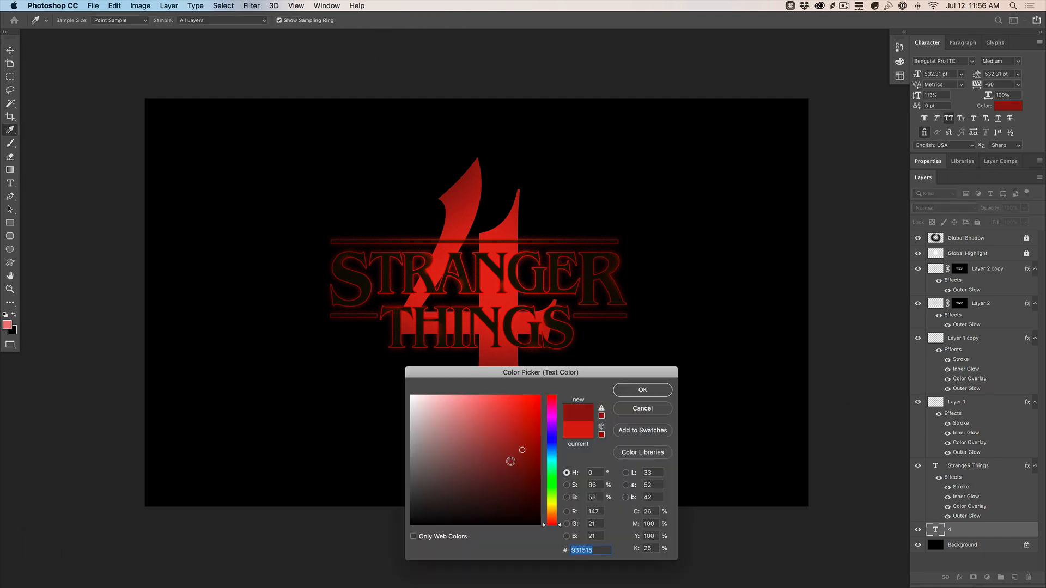
mouse_move(508, 468)
left_mouse_down()
mouse_move(497, 476)
mouse_move(533, 477)
left_mouse_up()
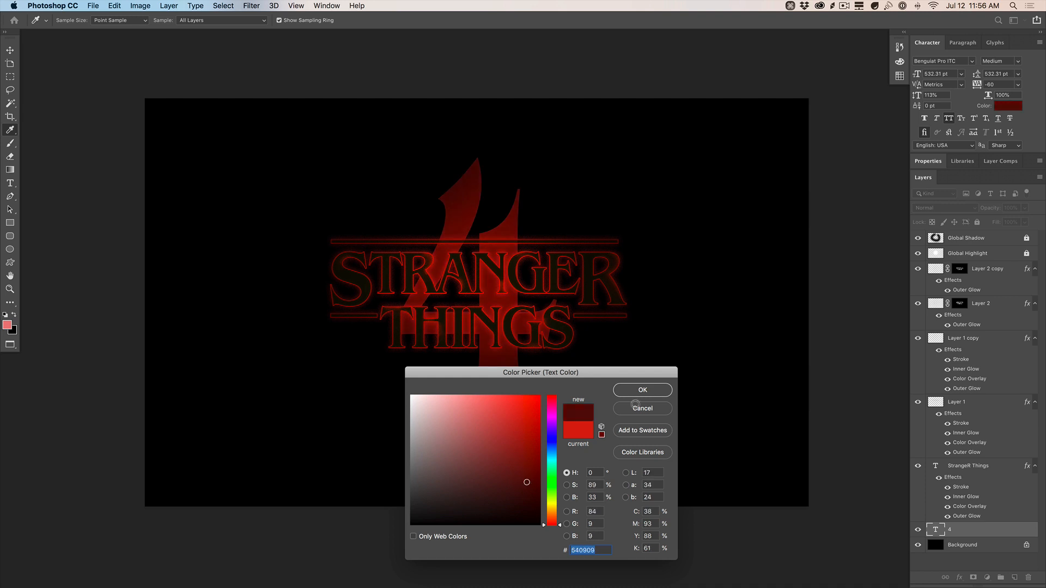
key("Return")
Try a linear Gradient Overlay on the 4 layer, running from dark red to the near-black tone 2e2020
double_click(990, 533)
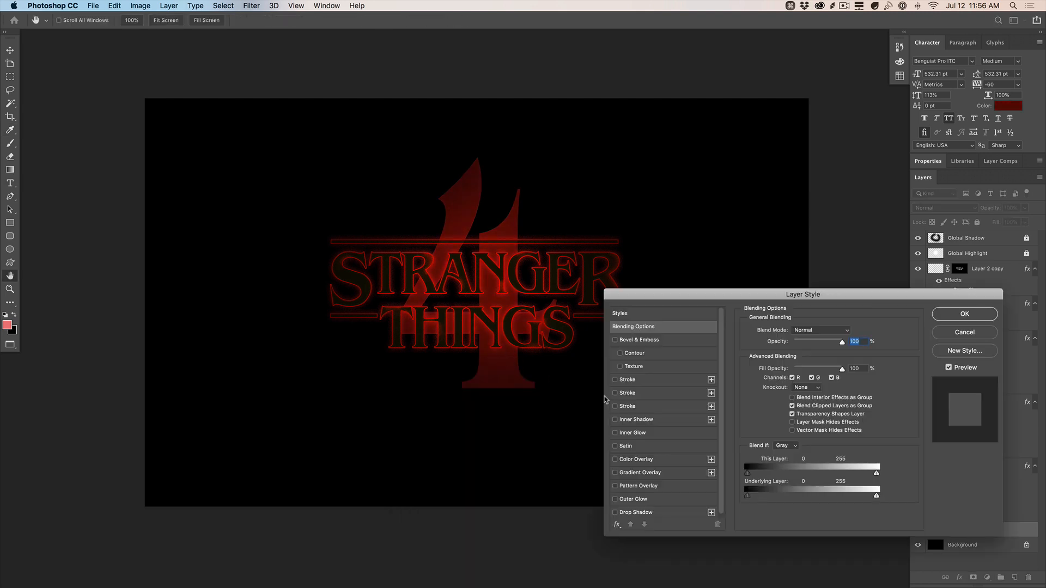
left_click(620, 473)
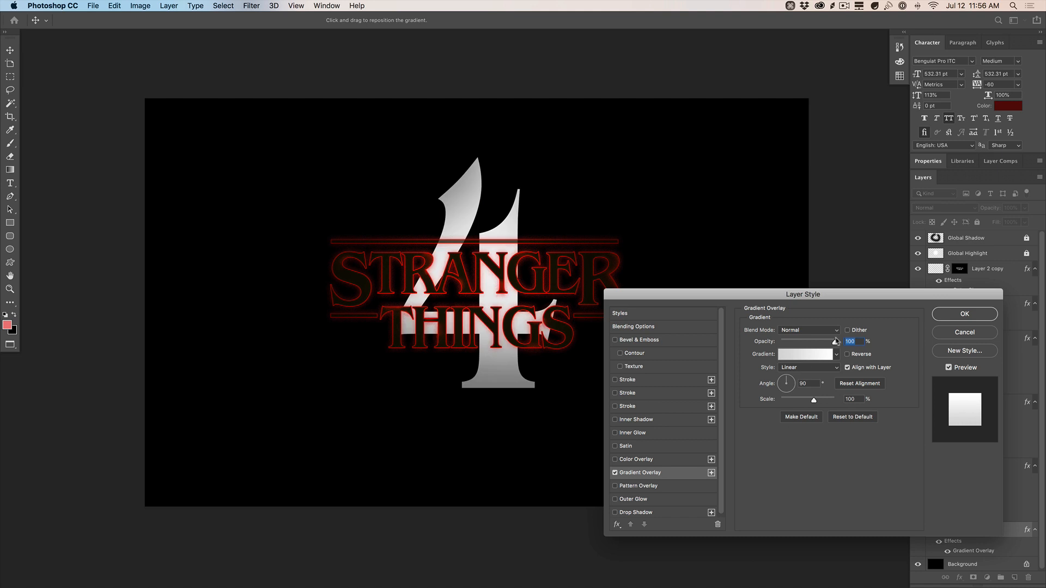
left_click(809, 354)
left_click(838, 251)
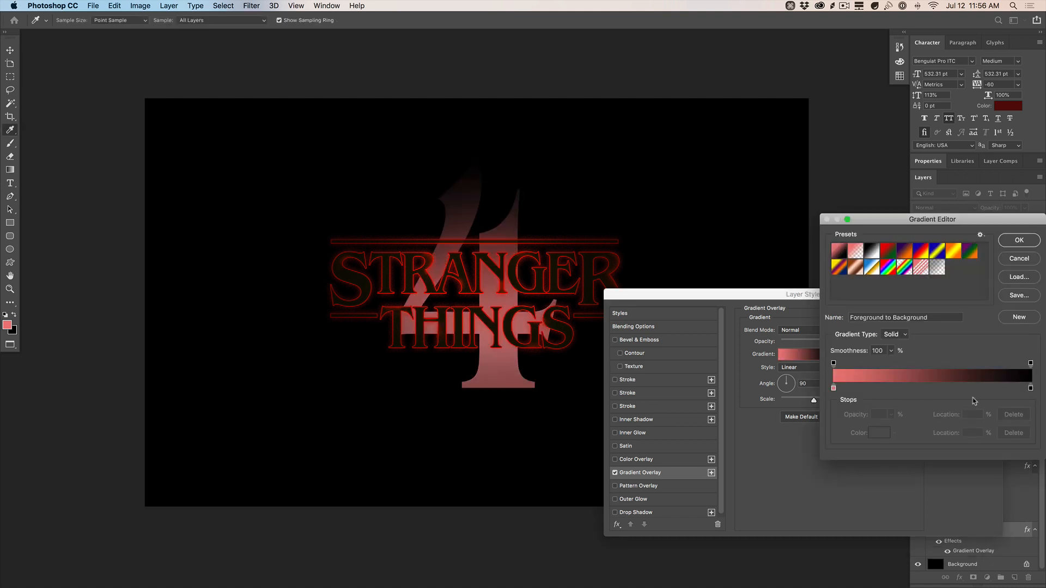
double_click(834, 387)
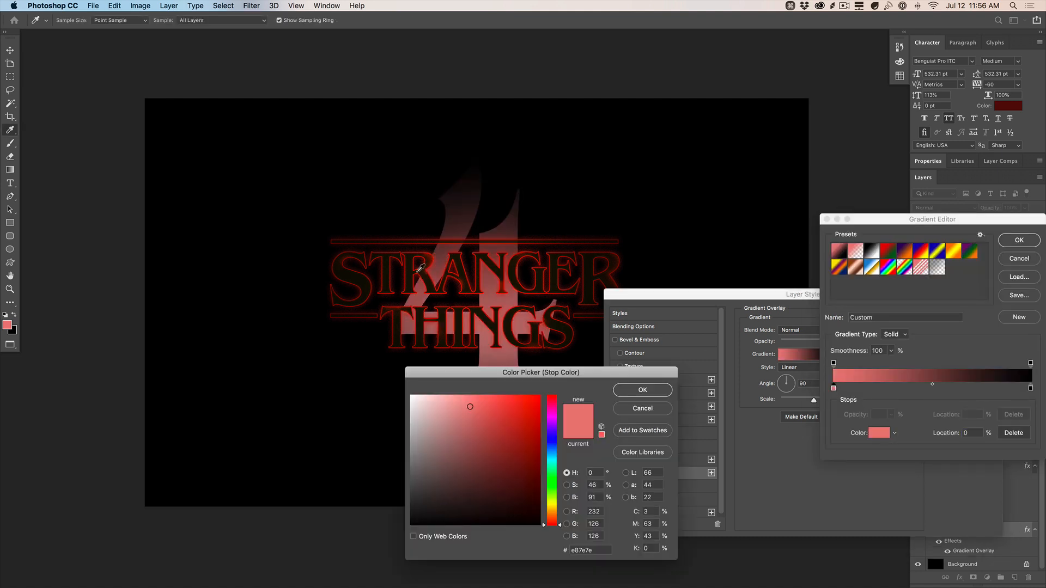
mouse_move(521, 492)
left_mouse_down()
mouse_move(532, 456)
mouse_move(476, 467)
mouse_move(417, 523)
mouse_move(486, 491)
mouse_move(449, 510)
mouse_move(449, 501)
left_mouse_up()
left_click(643, 390)
double_click(1031, 388)
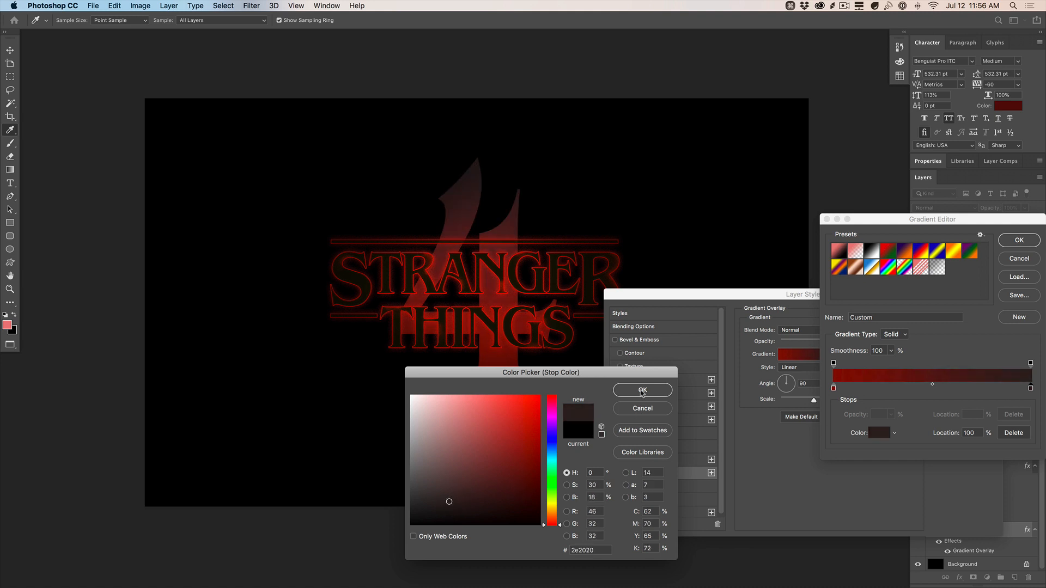
left_click(642, 392)
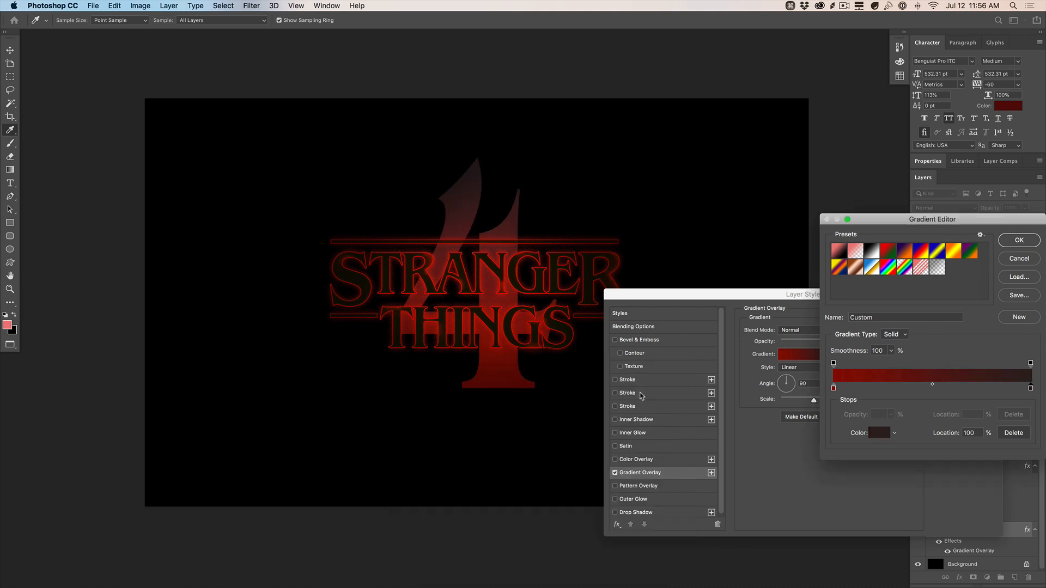
left_click(1010, 243)
Switch the 4's gradient overlay to Radial style and change its end colour stop to 442929
left_click(803, 369)
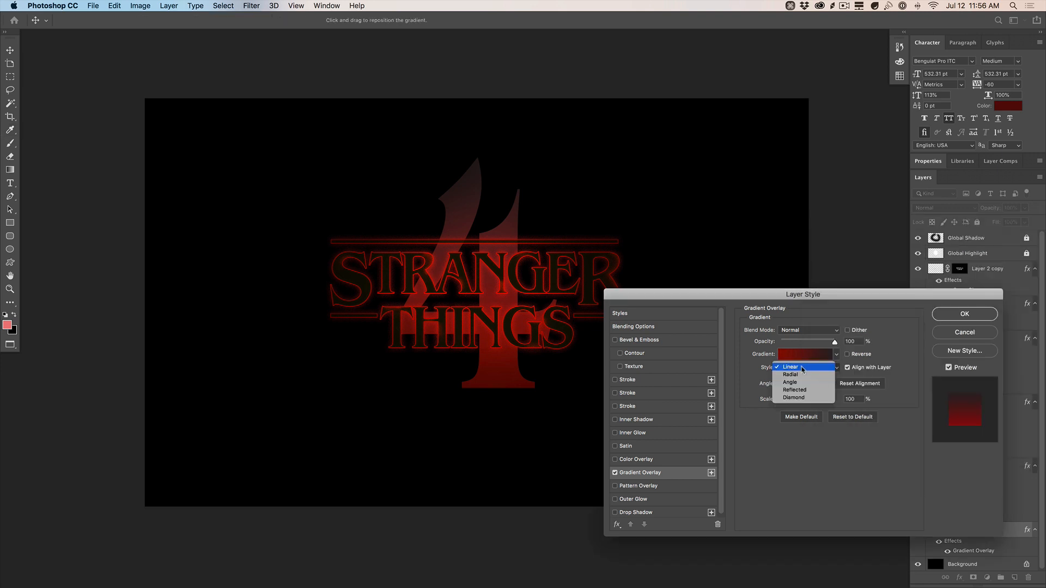
left_click(801, 367)
key("Down")
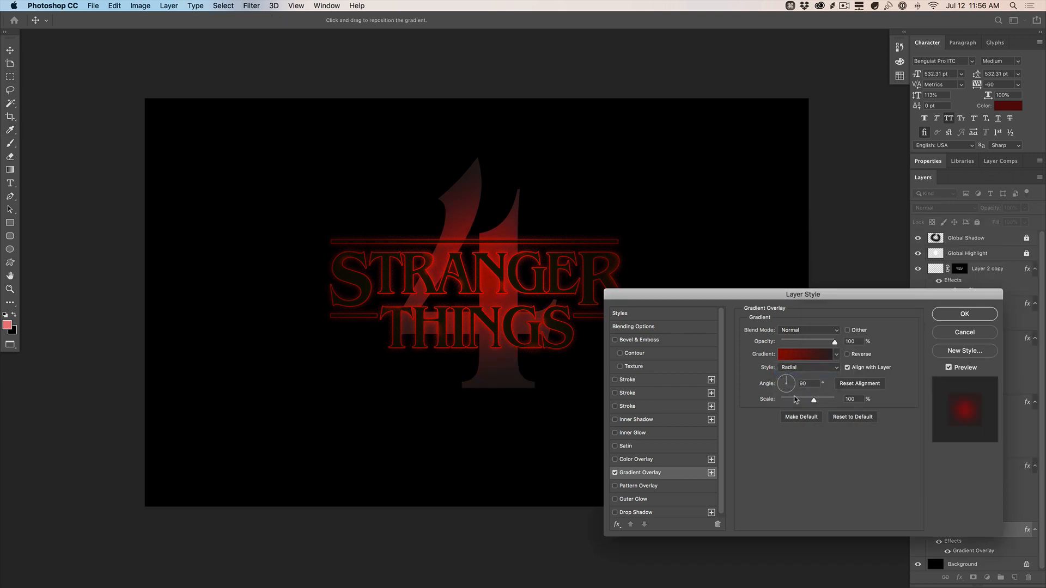
left_click(804, 354)
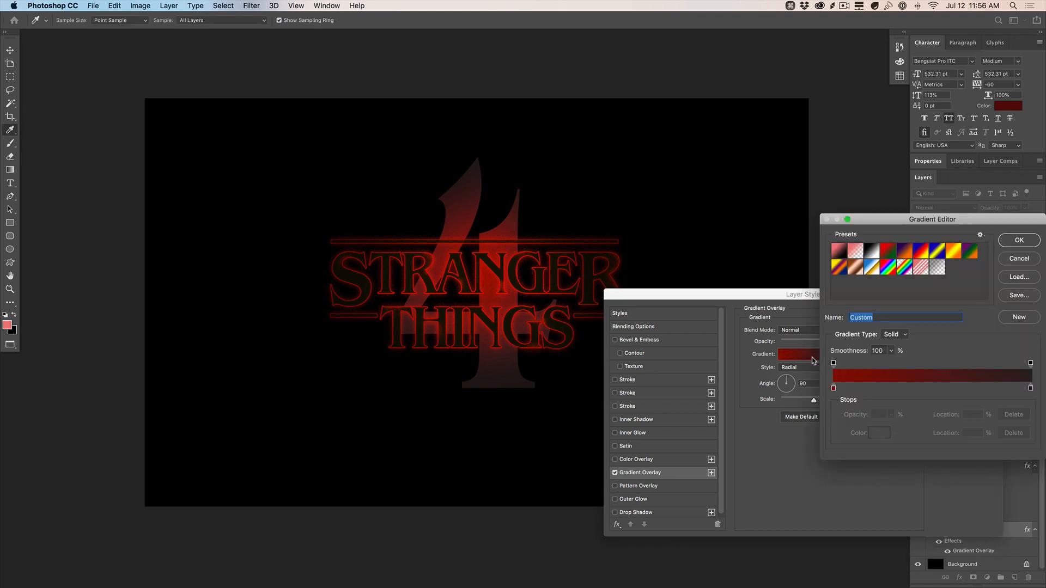
double_click(1030, 388)
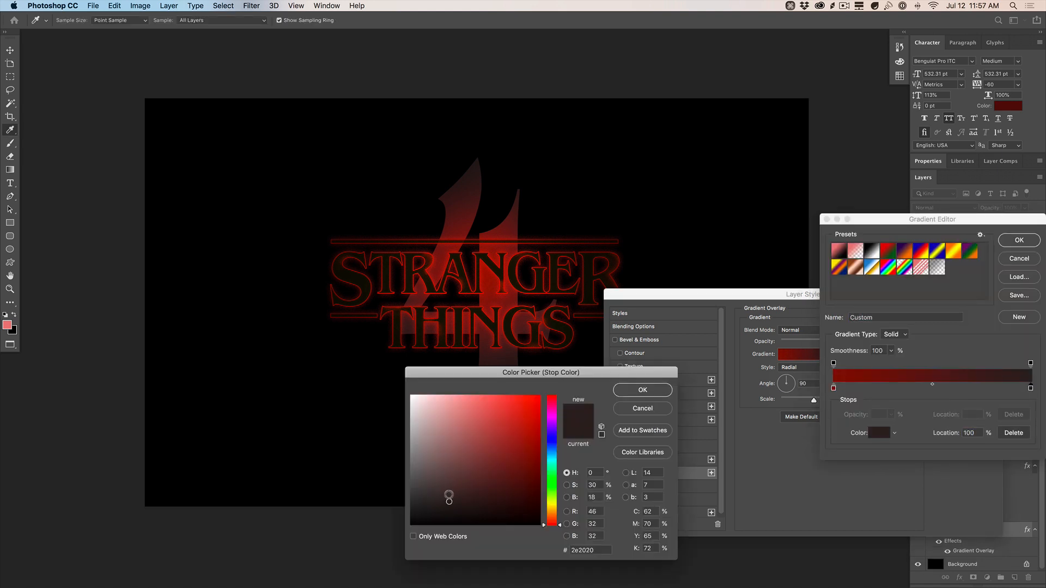
left_click_drag(448, 495, 461, 490)
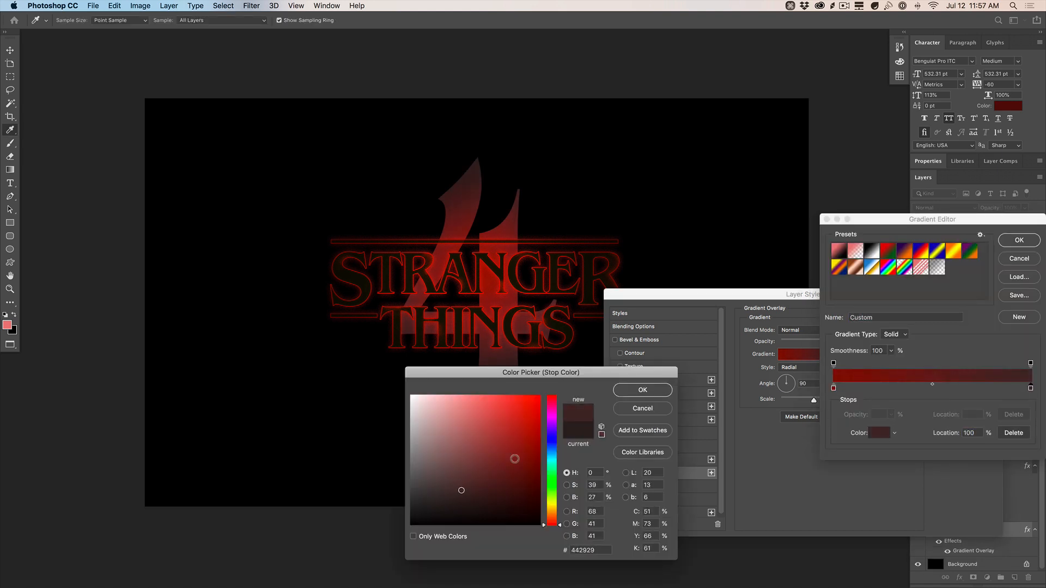
left_click(643, 391)
left_click(1022, 243)
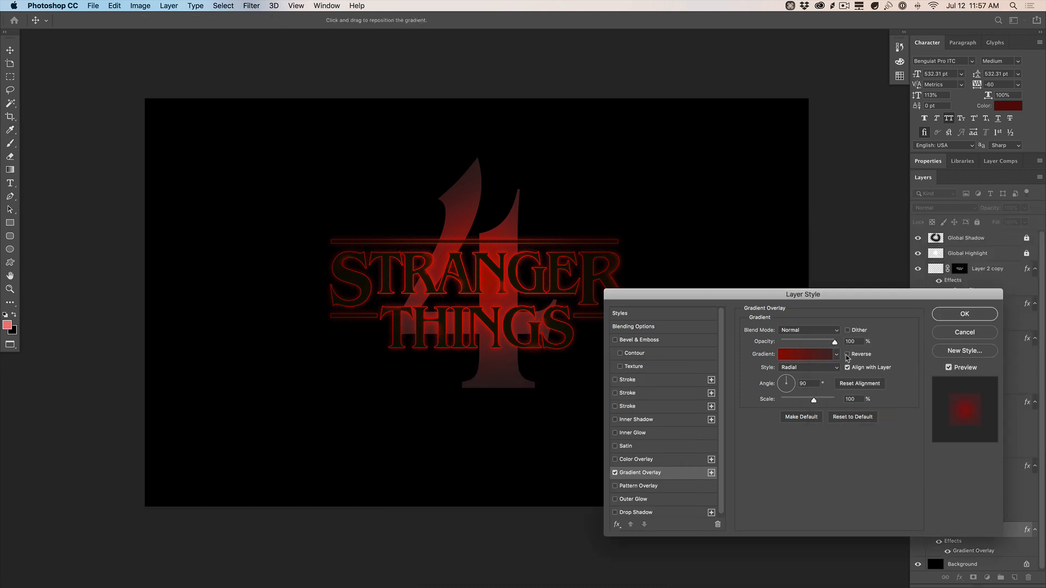
Compare the 4 with and without its Gradient Overlay, leave the effect disabled, and accept the layer style
left_click(616, 474)
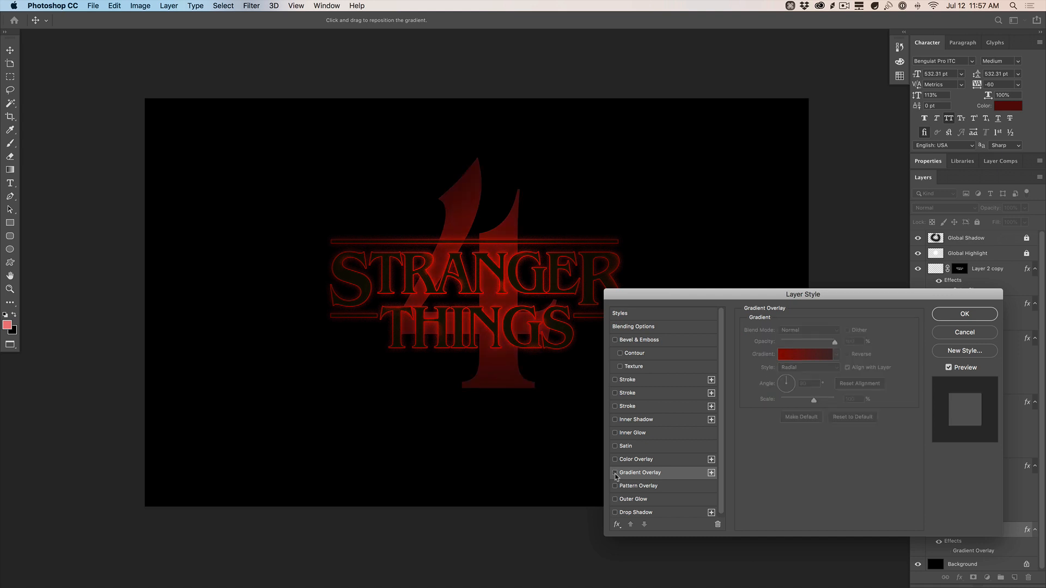
left_click(615, 473)
left_click(616, 474)
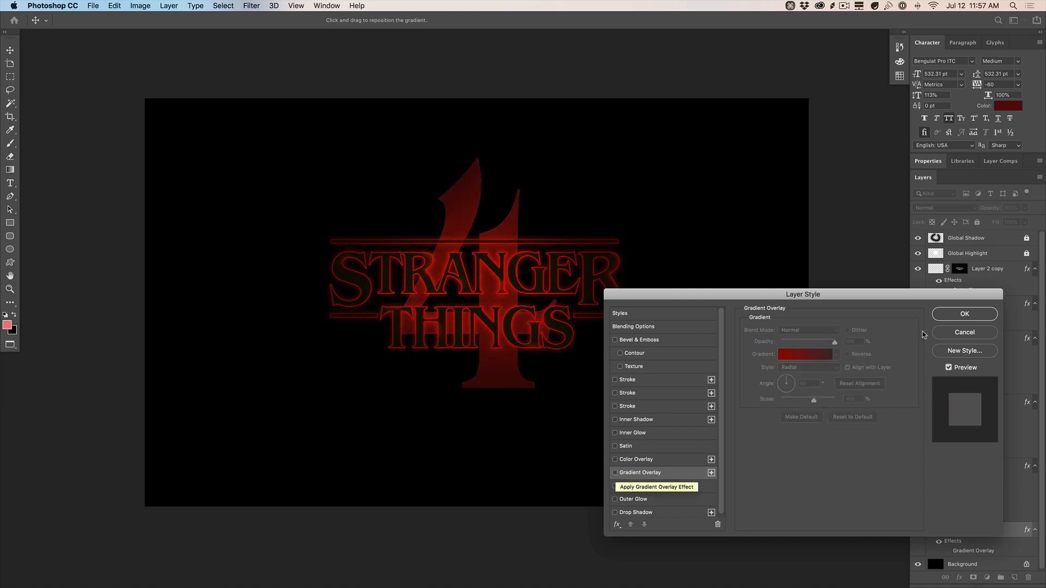
left_click(962, 315)
Switch to the Brush tool and add a new empty layer directly above the 4 layer
key("b")
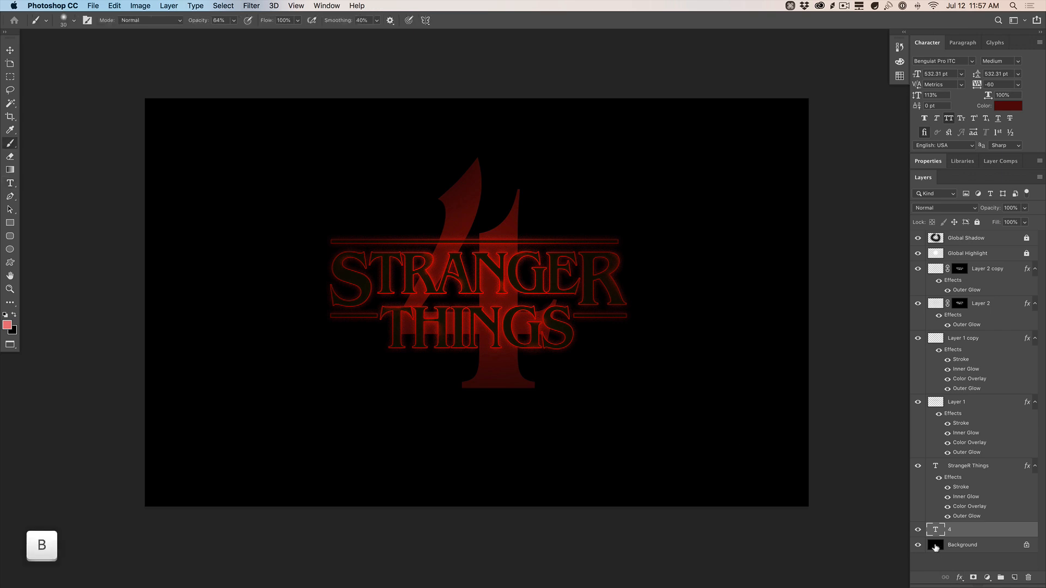
key("bracketright")
key("bracketright")
key("bracketright")
key("b")
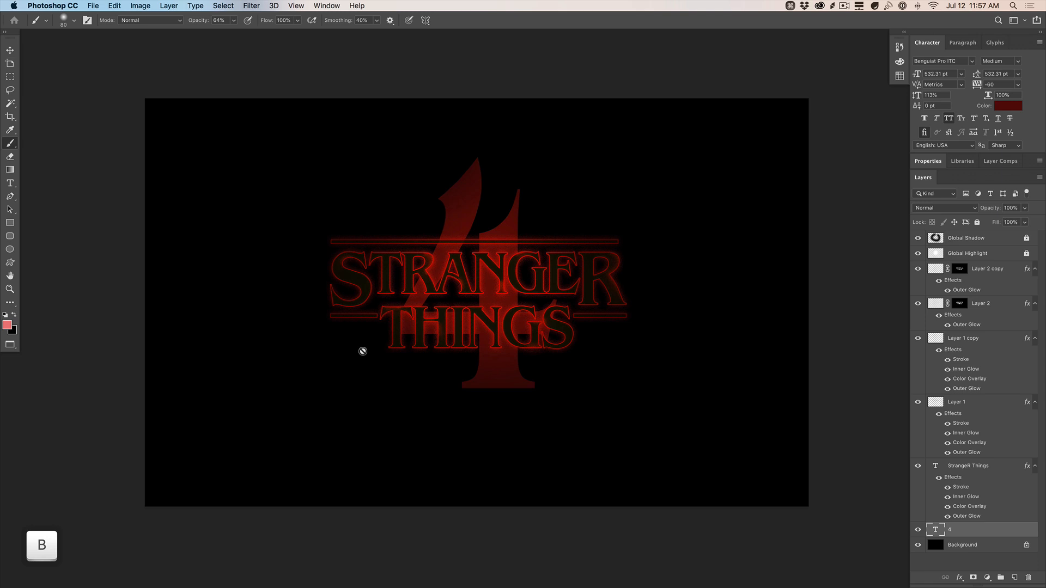
left_click(1014, 578)
Paint a soft white highlight over the middle of the 4 on Layer 3, using a 175 px brush
key("b")
key("bracketright")
key("bracketright")
key("bracketright")
key("bracketright")
key("bracketright")
key("bracketright")
key("bracketright")
key("bracketright")
key("bracketright")
key("bracketright")
key("bracketright")
key("bracketright")
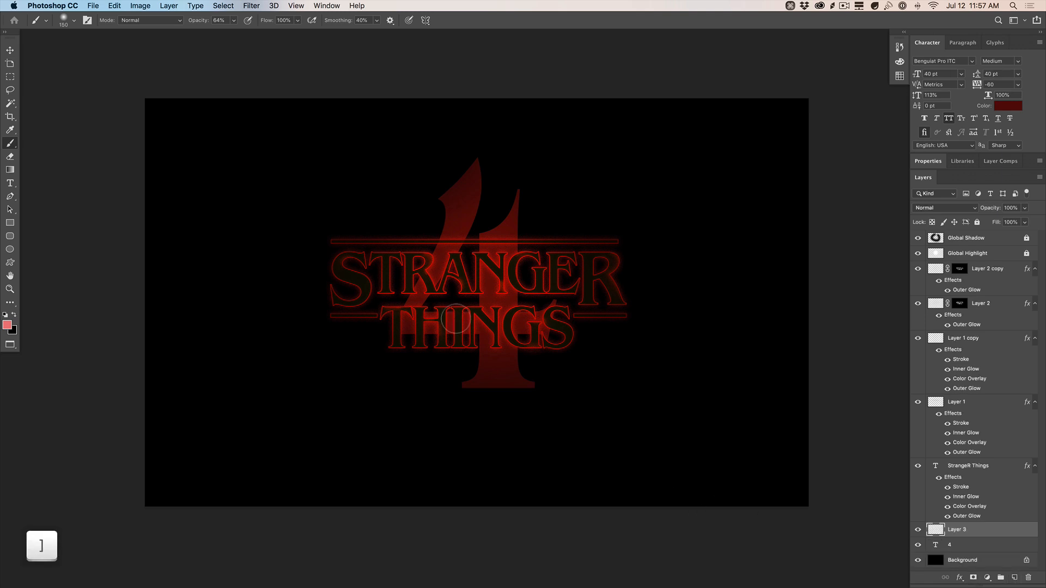
key("bracketleft")
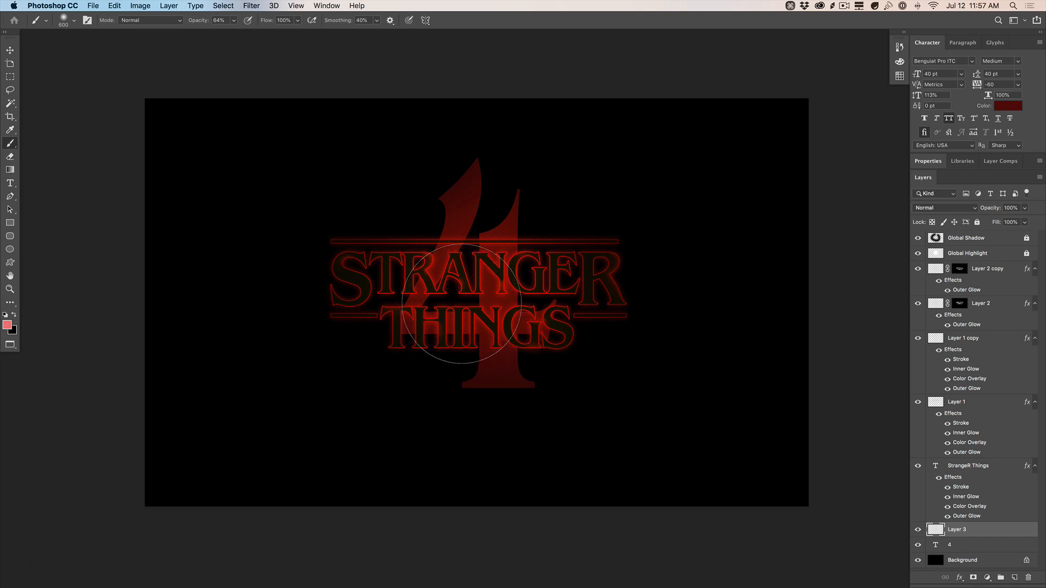
key("x")
key("bracketleft")
key("bracketleft")
key("bracketleft")
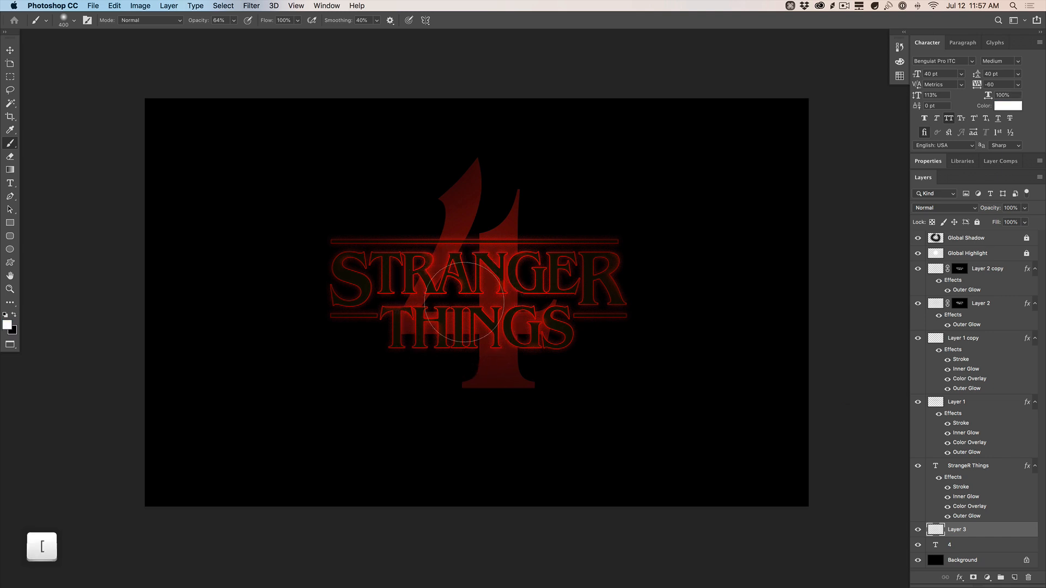
key("bracketleft")
key("bracketleft")
key("bracketleft")
mouse_move(482, 286)
left_mouse_down()
mouse_move(479, 234)
mouse_move(482, 295)
mouse_move(421, 310)
mouse_move(465, 253)
left_mouse_up()
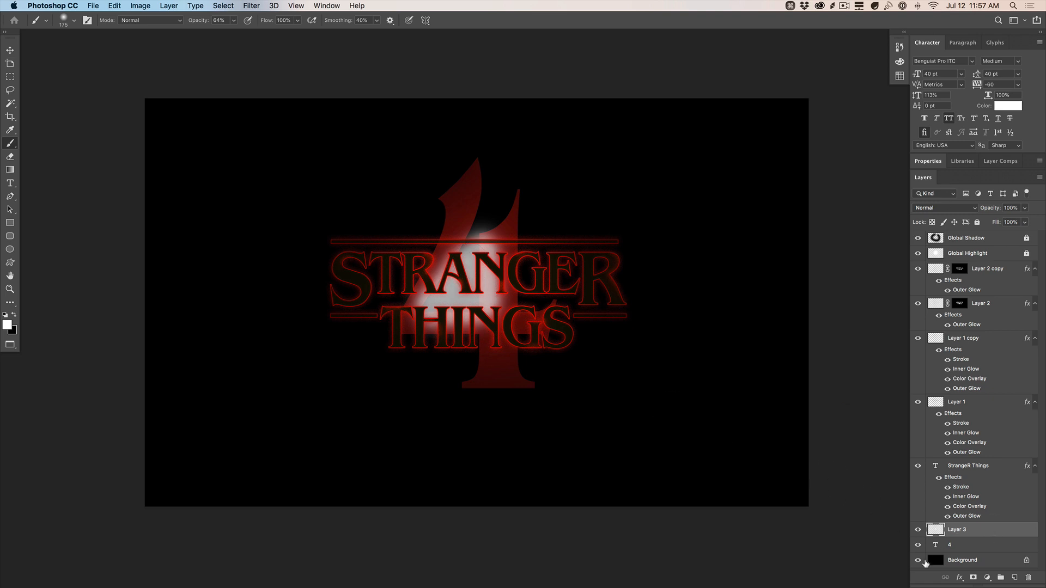
Set the blend mode of the white highlight on Layer 3 to Soft Light, with no selection active
left_click(935, 544, "super")
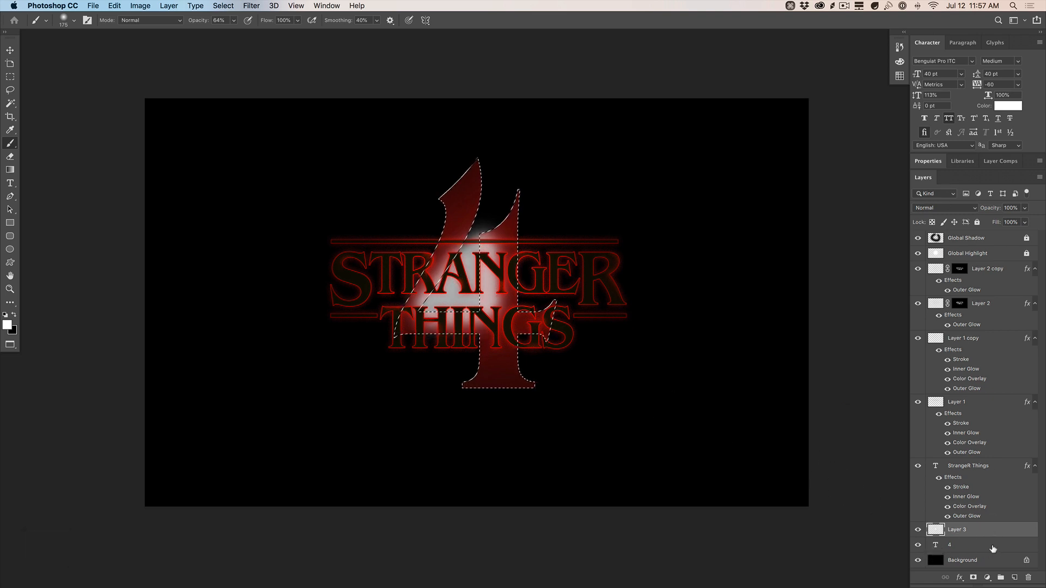
key("super+d")
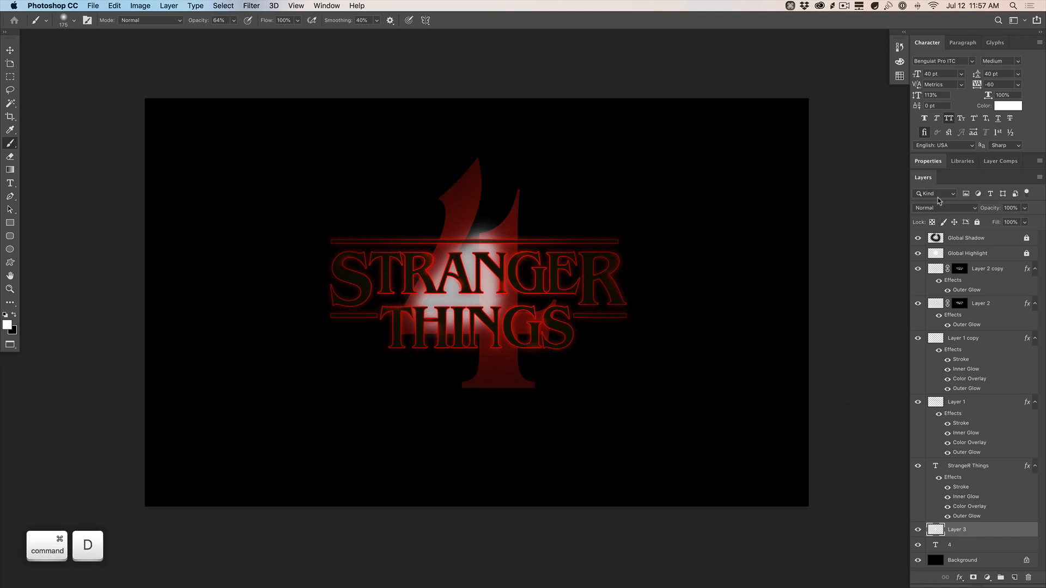
left_click(938, 207)
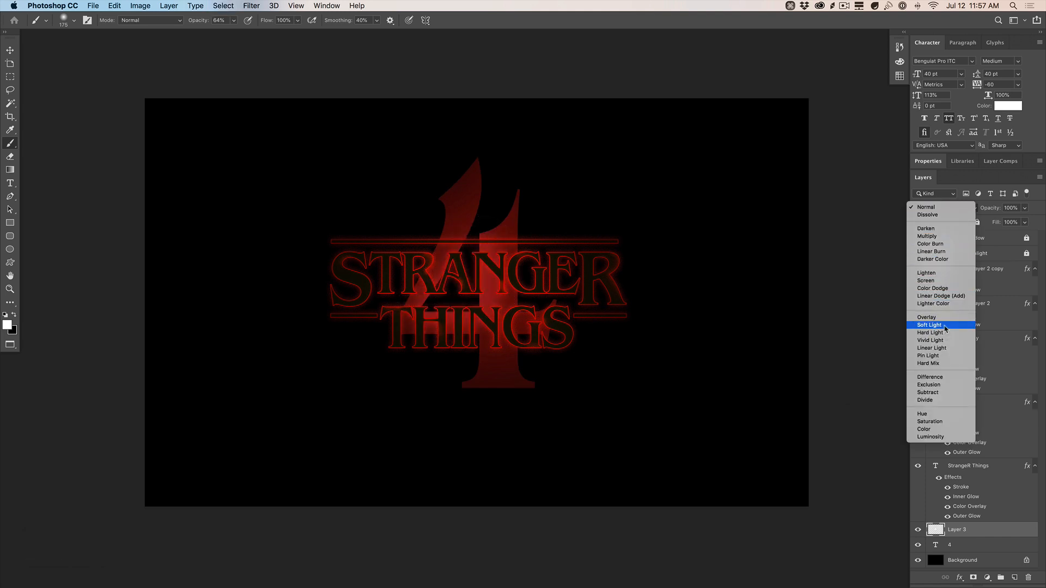
left_click(945, 326)
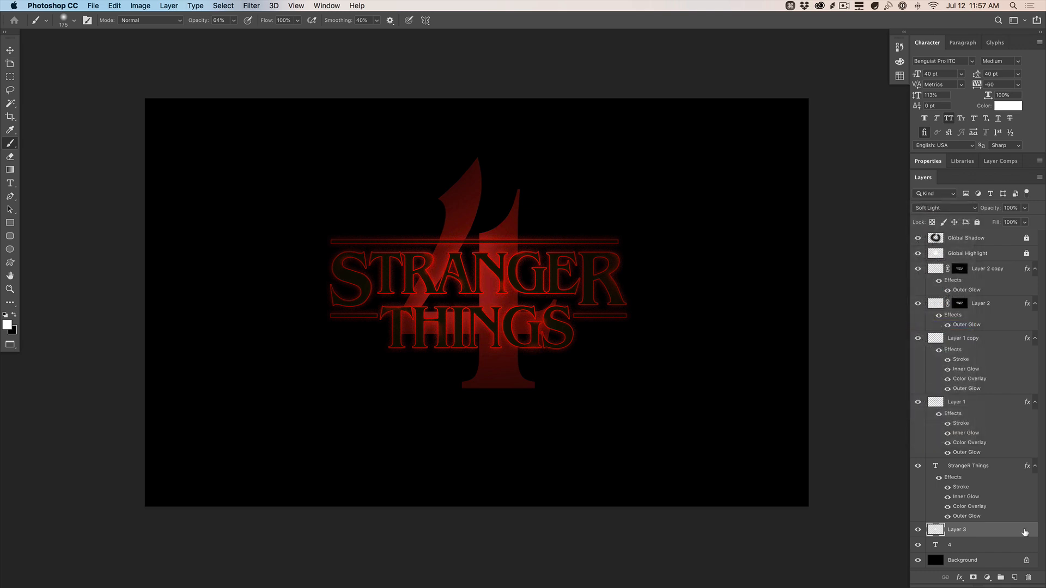
Add a new layer above Layer 3 and paint soft black shading around the outer tips of the 4 with a 300 px brush
left_click(1015, 577)
key("b")
key("x")
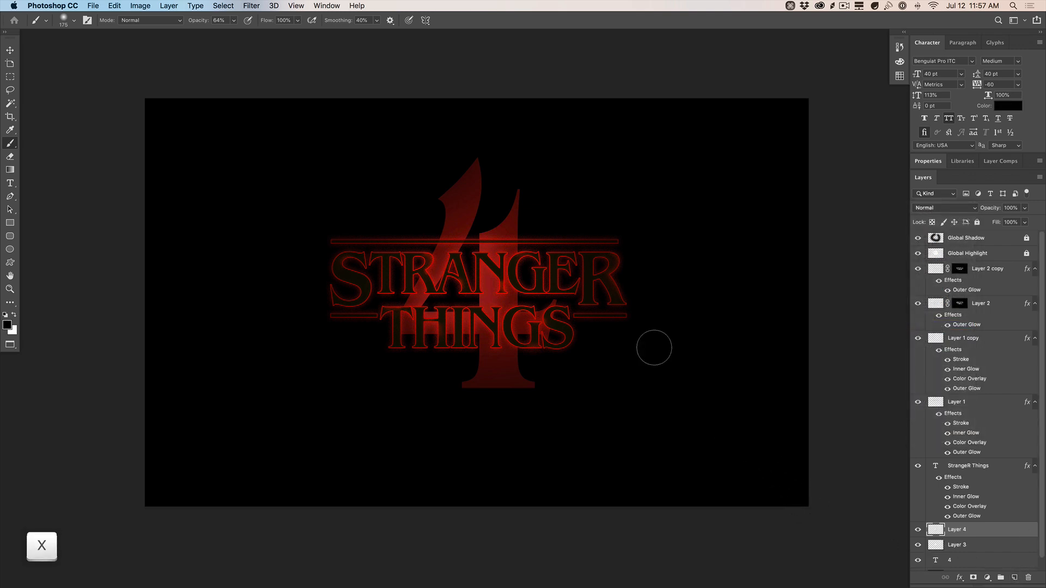
key("bracketright")
key("bracketright")
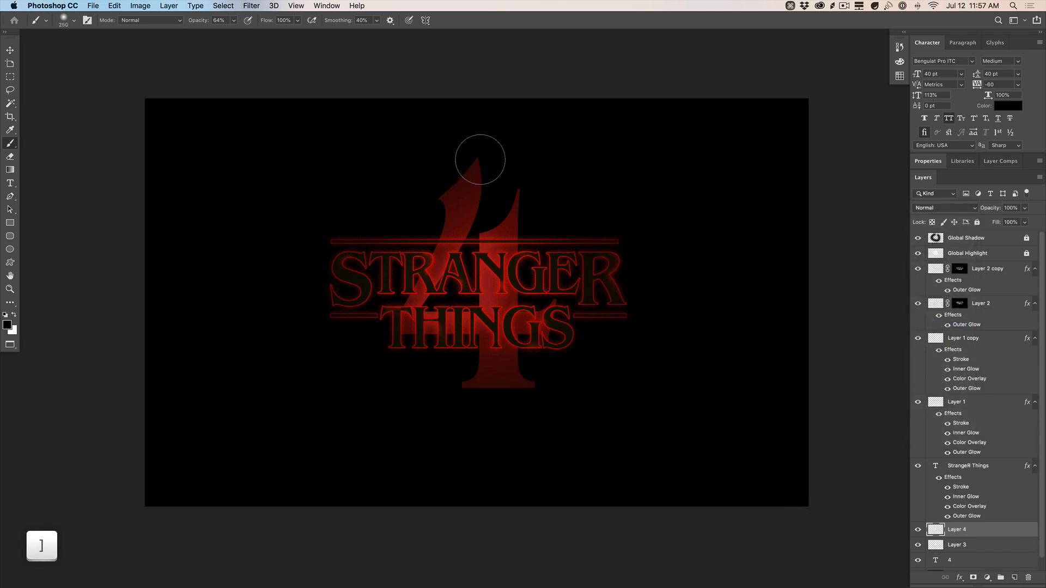
key("bracketright")
mouse_move(479, 149)
left_mouse_down()
mouse_move(439, 175)
mouse_move(404, 240)
mouse_move(392, 376)
mouse_move(546, 406)
mouse_move(549, 279)
mouse_move(537, 210)
mouse_move(621, 198)
left_mouse_up()
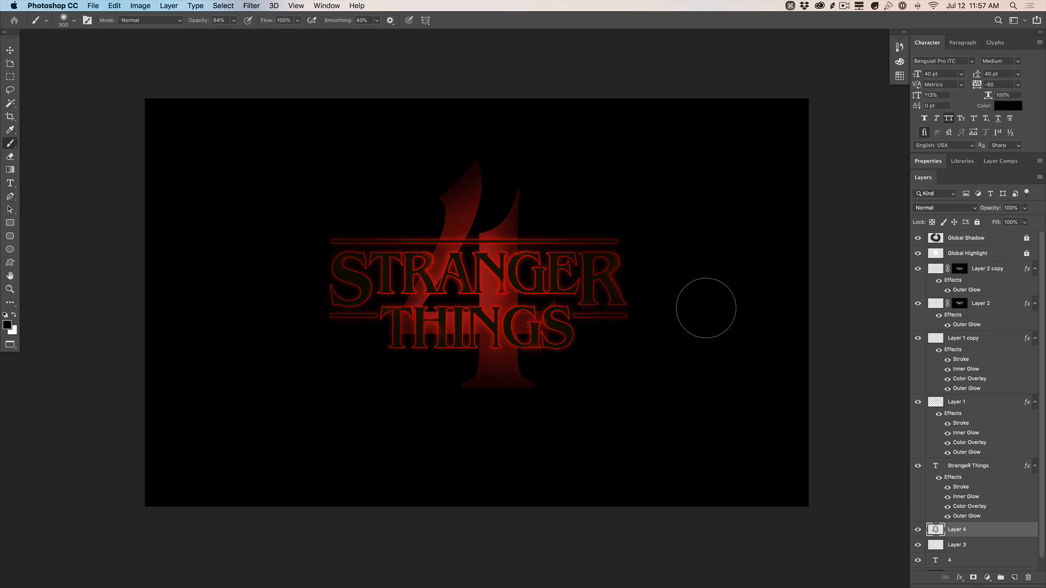
Set the black shading on Layer 4 to Overlay blend mode at 60% opacity
key("v")
left_click(952, 208)
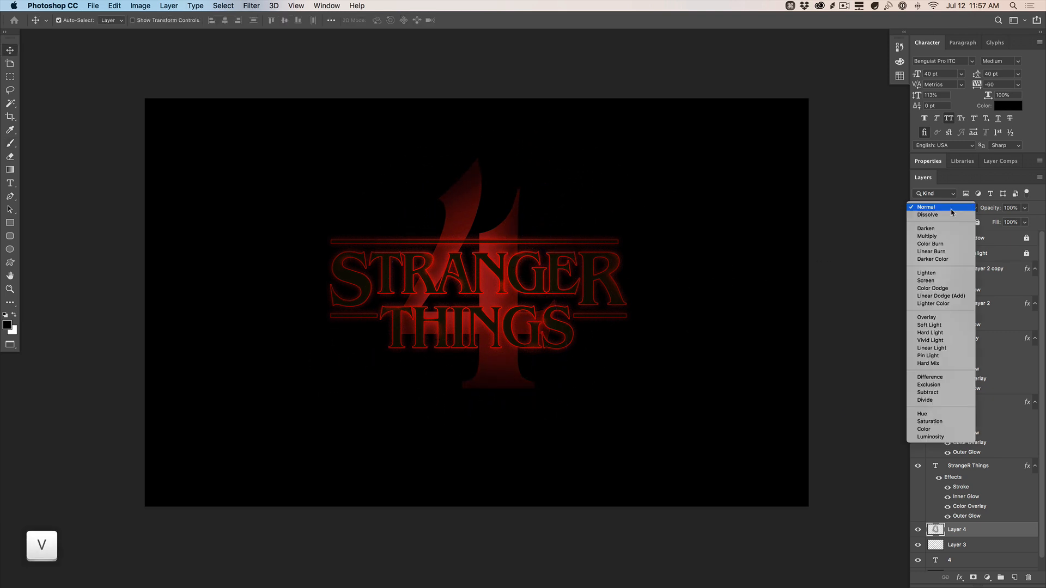
left_click(938, 318)
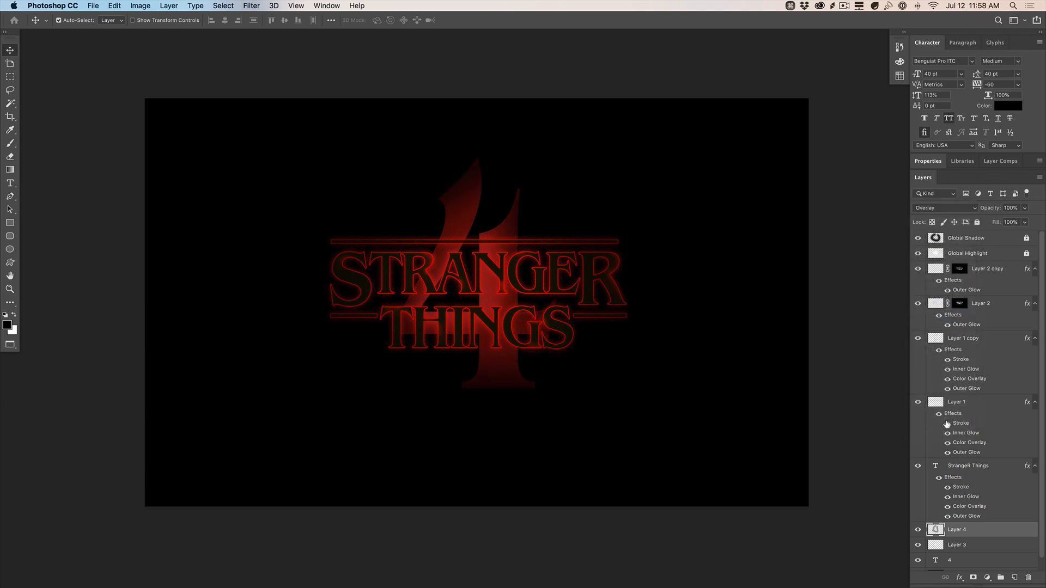
key("v")
key("5")
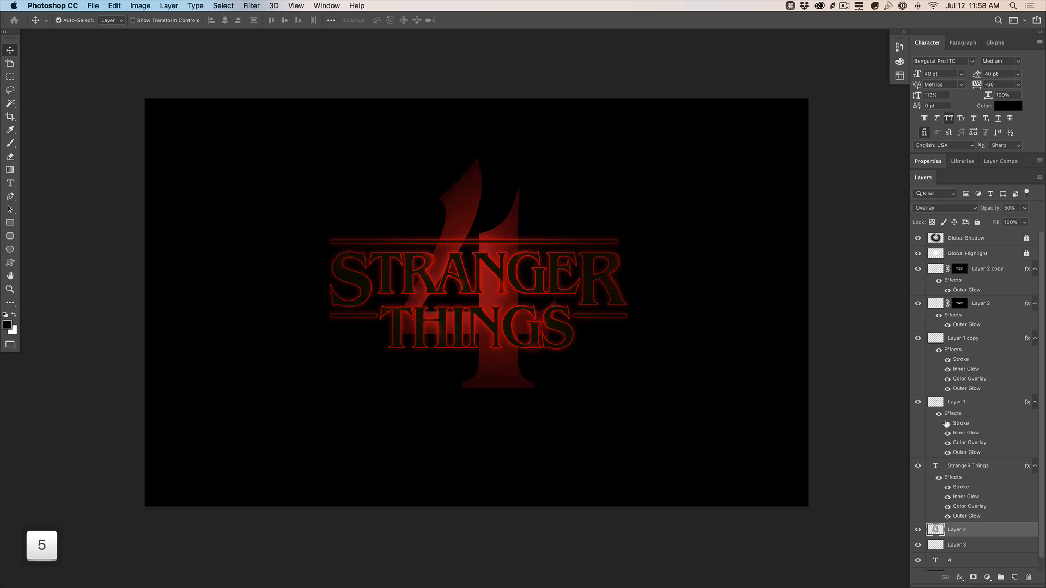
key("6")
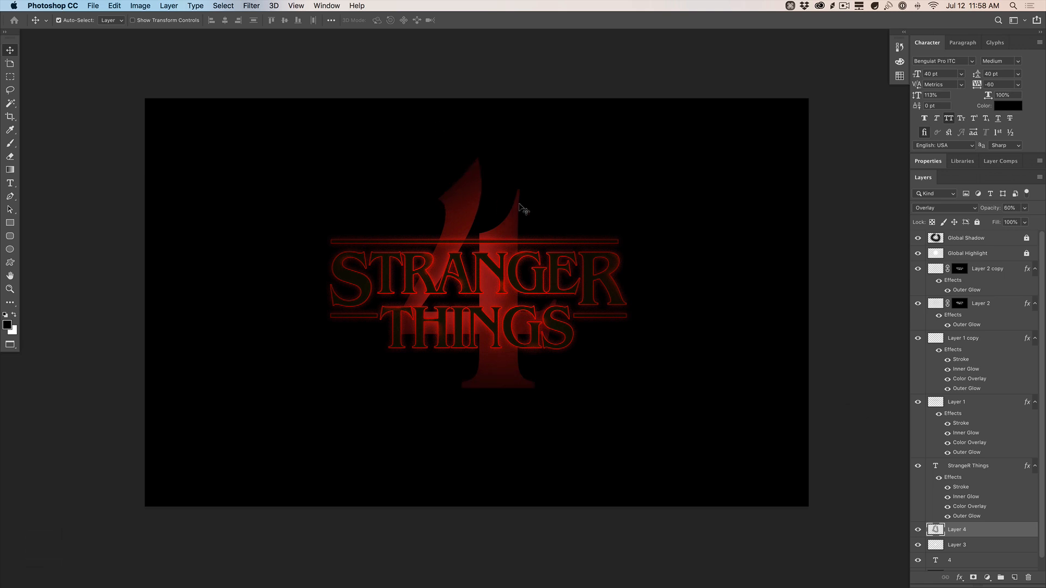
Rasterize the 4 type layer, with Layer 4 and Layer 3 selected along with it
scroll(965, 518, "down", 1)
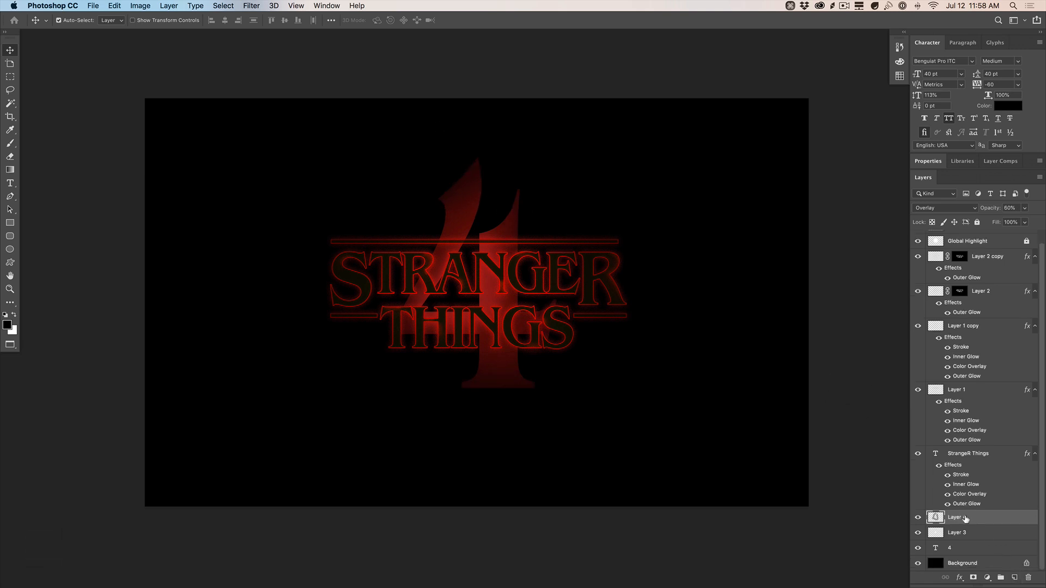
left_click(980, 548, "shift")
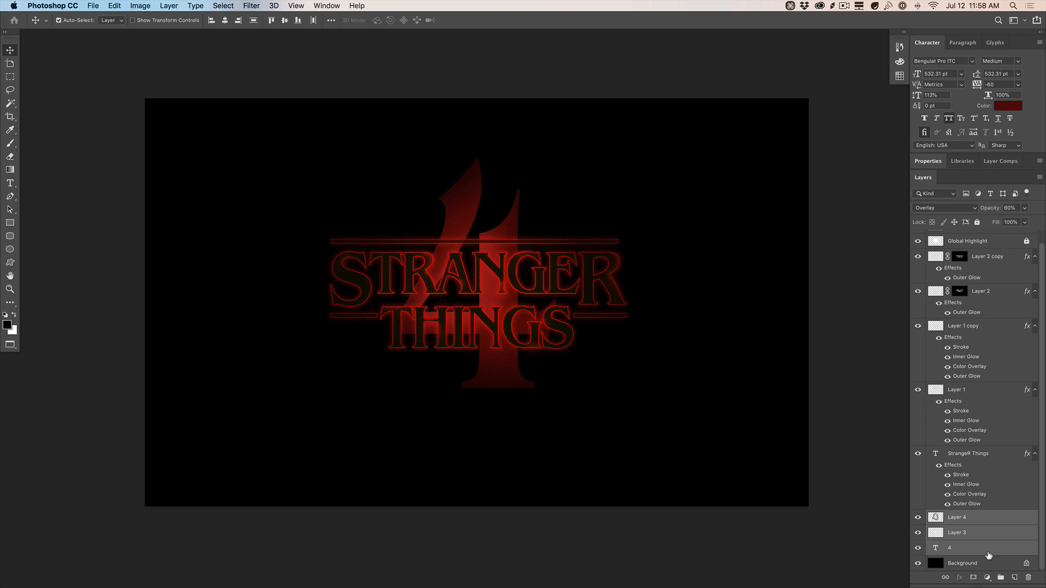
right_click(987, 551)
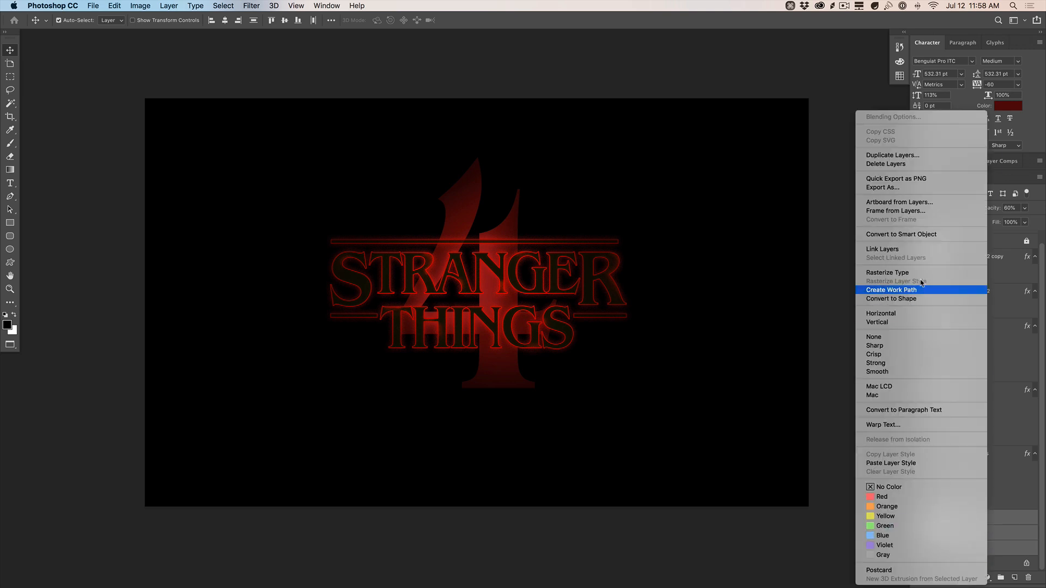
left_click(899, 273)
left_click(251, 5)
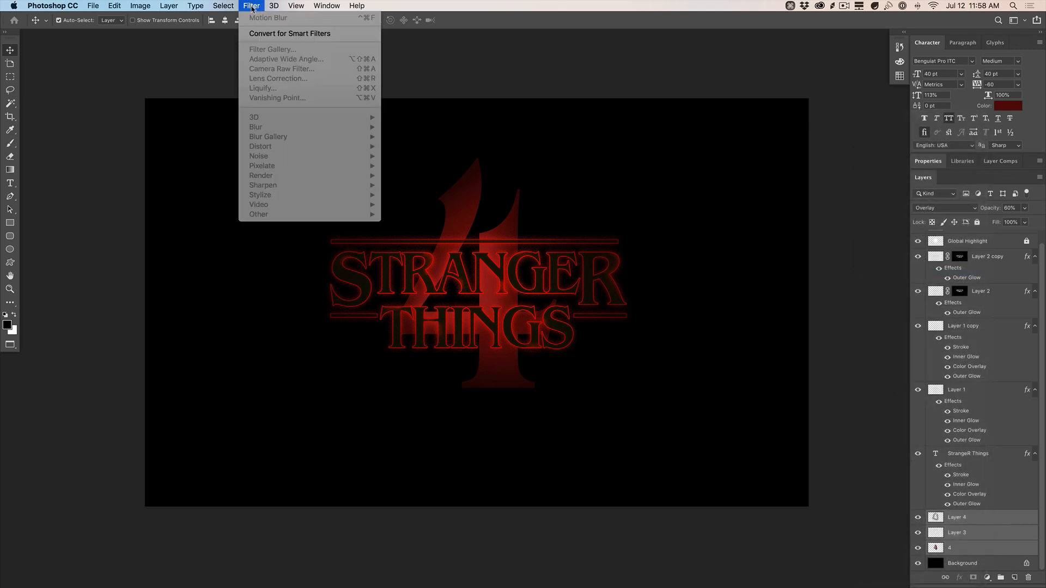
left_click(260, 4)
Try to merge Layer 4, Layer 3 and the rasterized 4 layer into one layer, and undo the merge
left_click(981, 520)
left_click(982, 546)
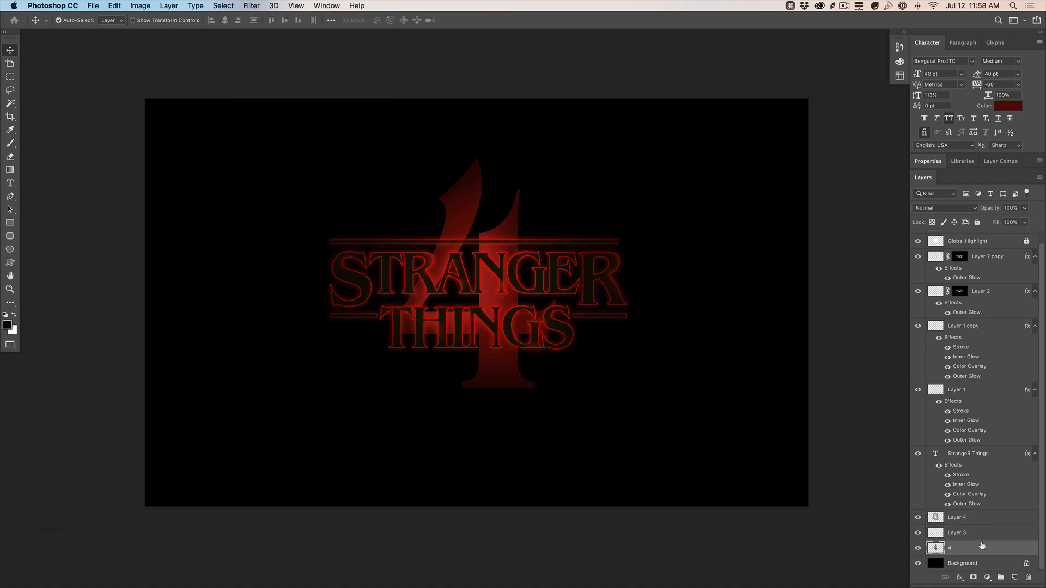
left_click(985, 520, "shift")
right_click(984, 522)
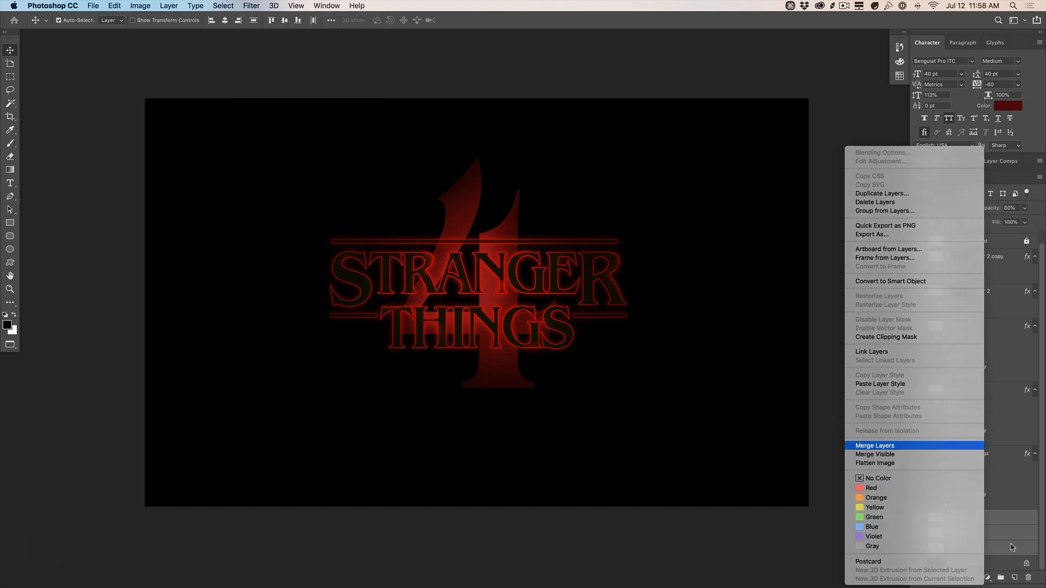
left_click(920, 447)
key("super+z")
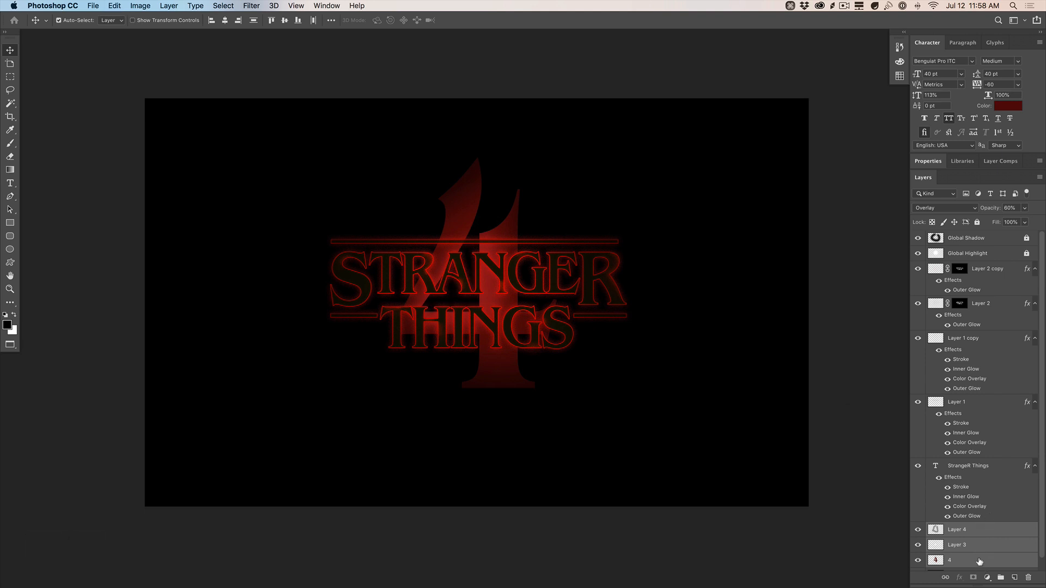
scroll(979, 561, "down", 1)
left_click(990, 503)
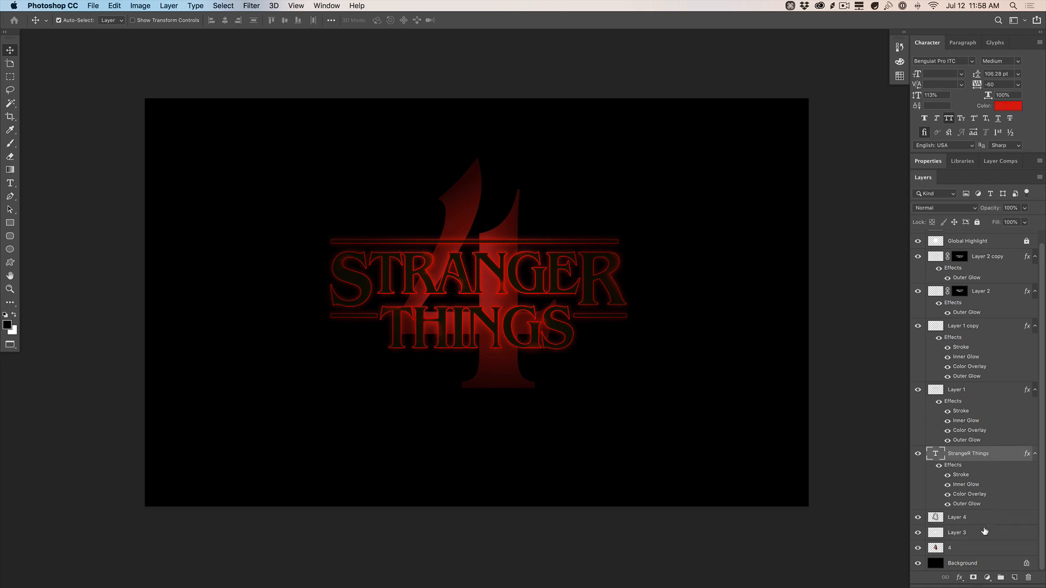
left_click(984, 520)
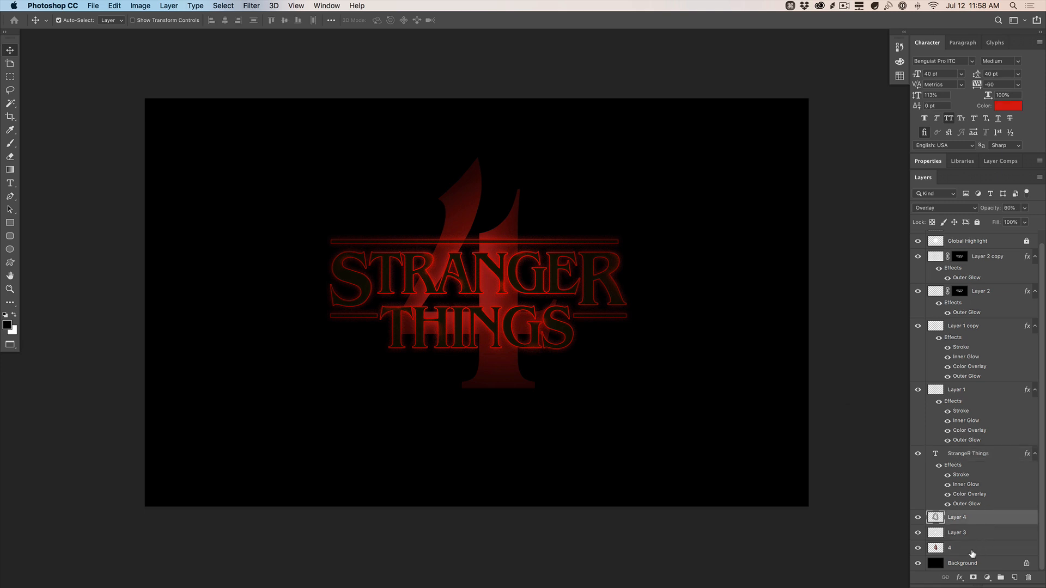
left_click(971, 549)
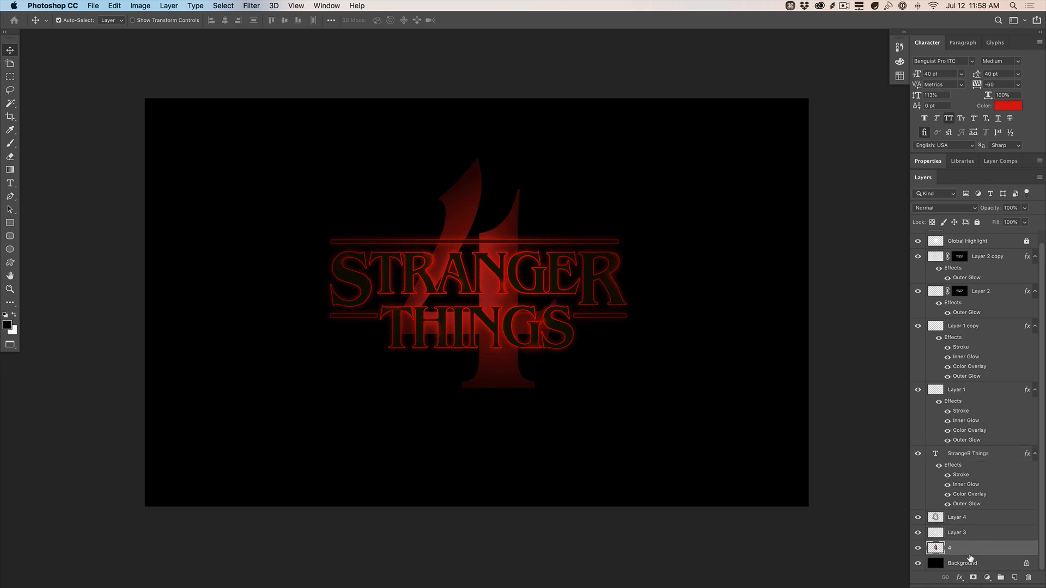
left_click(978, 520, "shift")
right_click(991, 521)
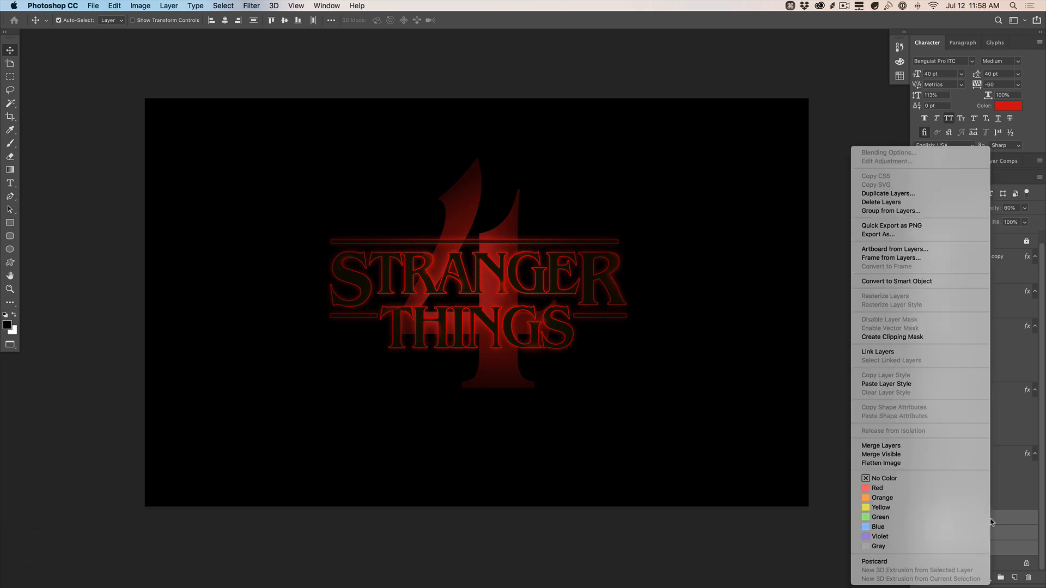
left_click(903, 446)
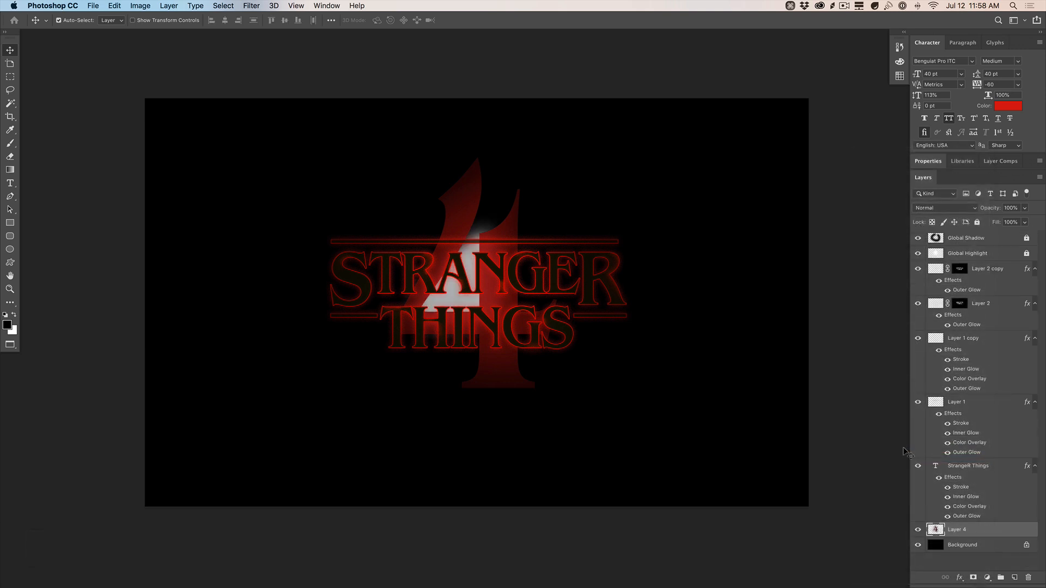
key("super+z")
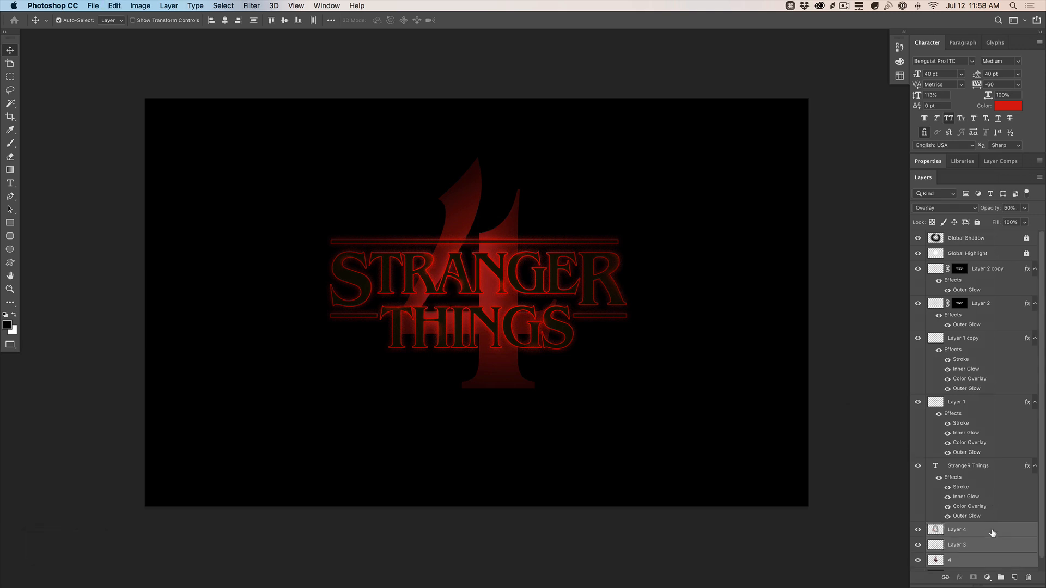
Add 1.5% uniform monochromatic noise to the rasterized 4 layer
left_click(968, 561)
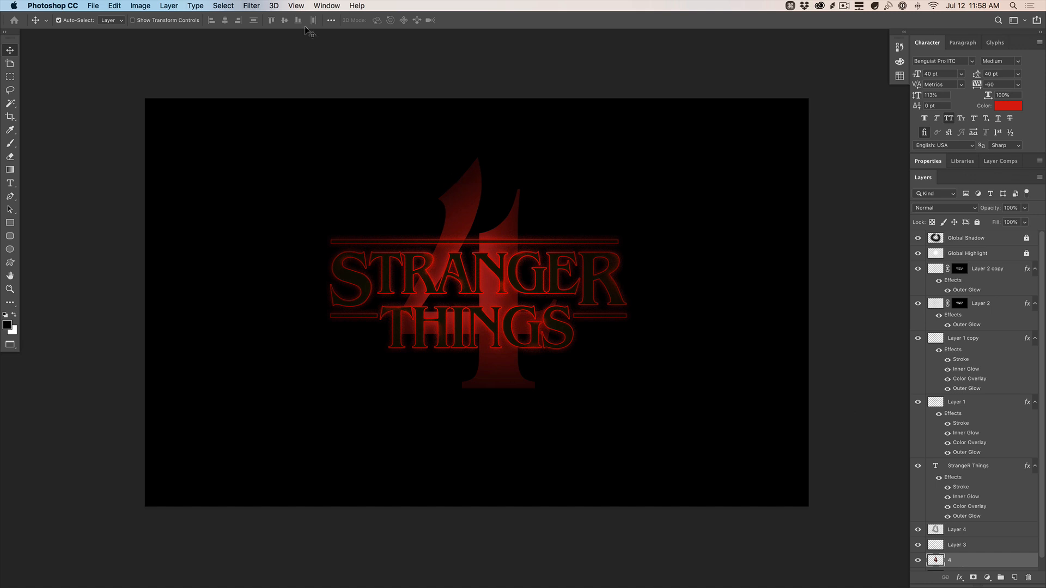
left_click(251, 6)
mouse_move(303, 158)
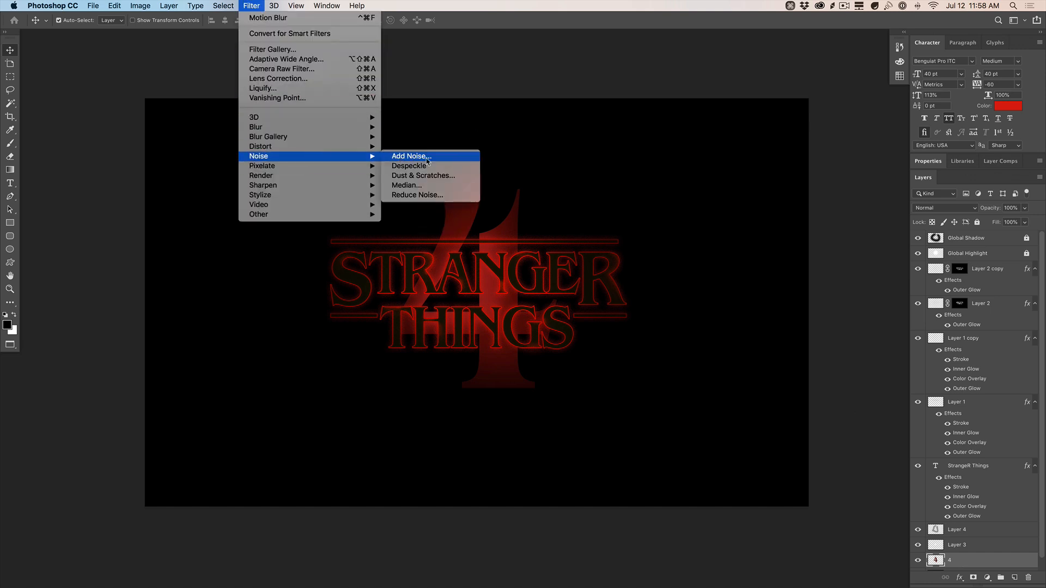
left_click(436, 158)
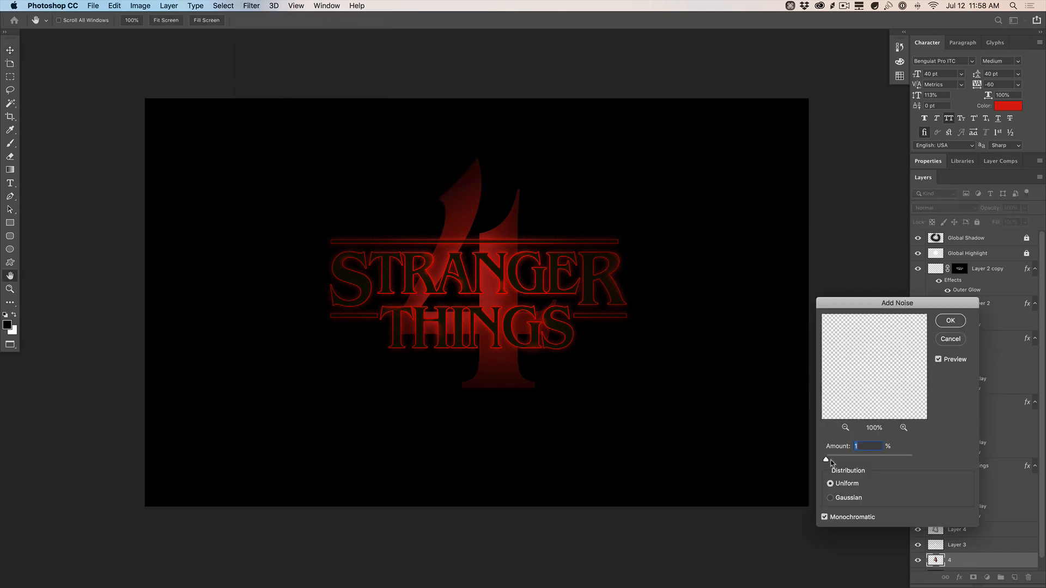
left_click_drag(832, 460, 826, 458)
type("1")
left_click(832, 445)
type("21.5")
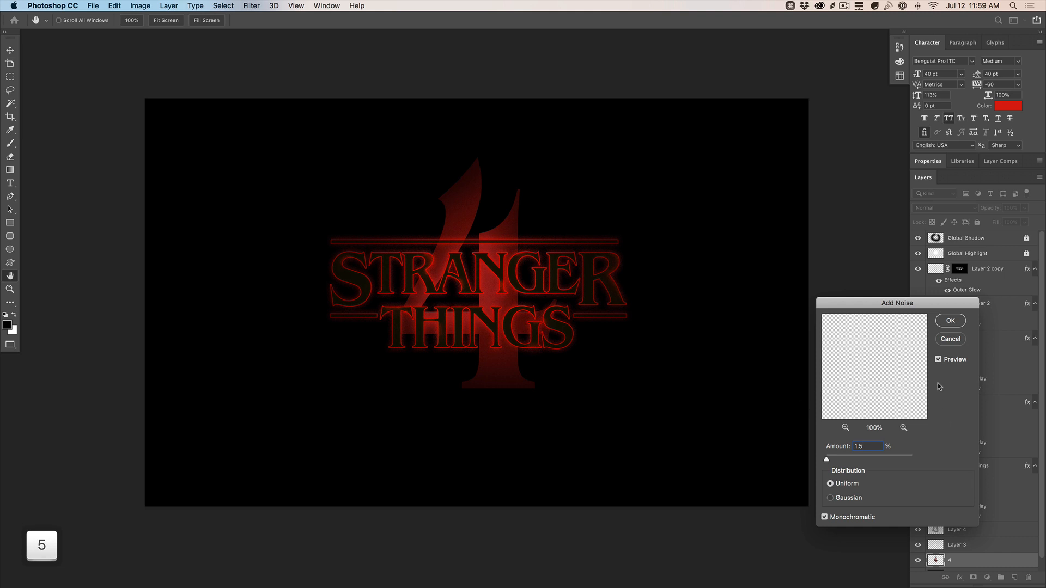
left_click(952, 320)
Apply the same Add Noise filter to the shading on Layer 4 and the highlight on Layer 3
left_click(985, 531)
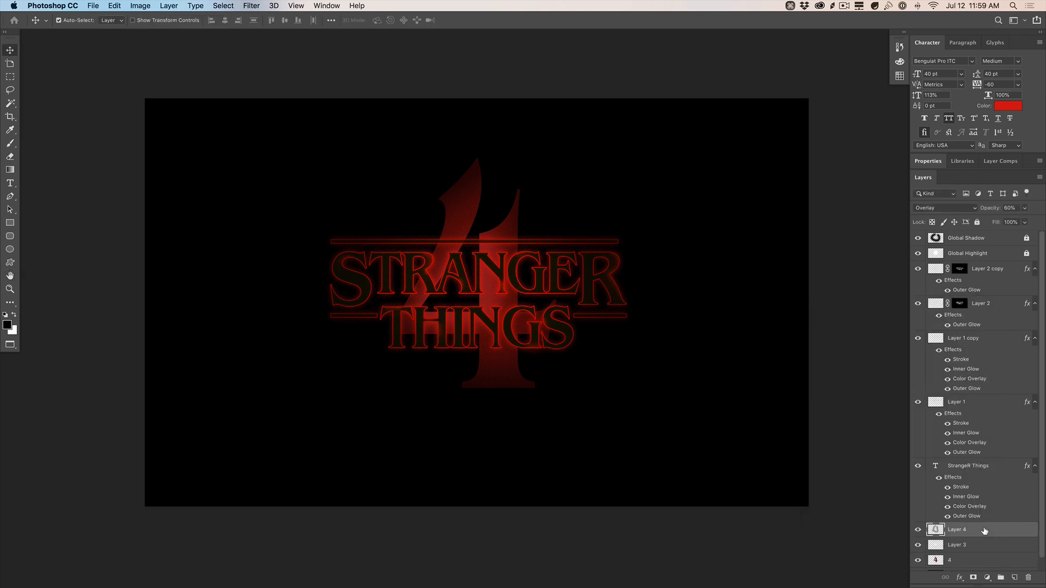
left_click(236, 5)
left_click(263, 17)
left_click(958, 543)
left_click(251, 5)
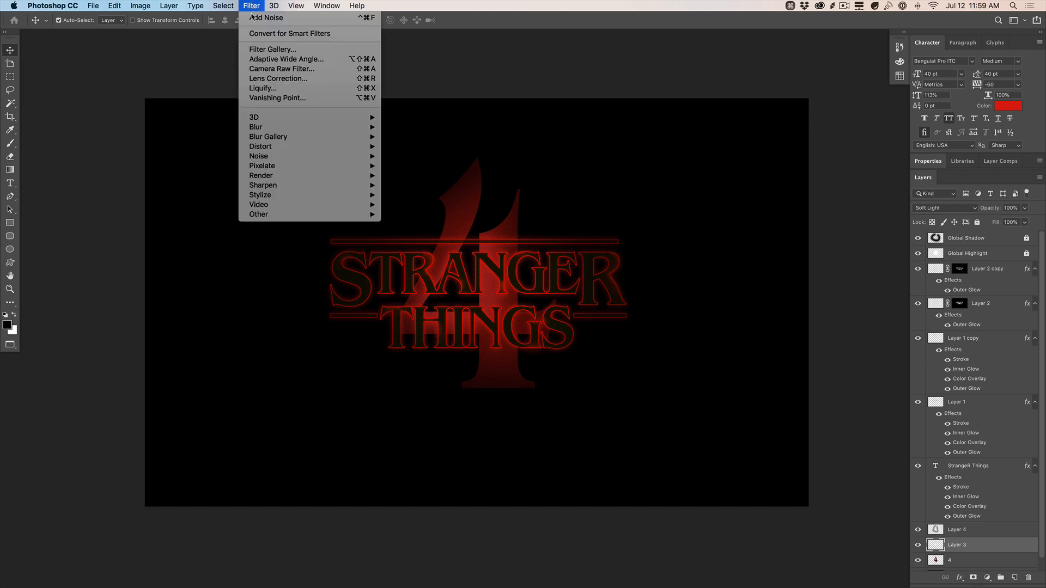
left_click(263, 17)
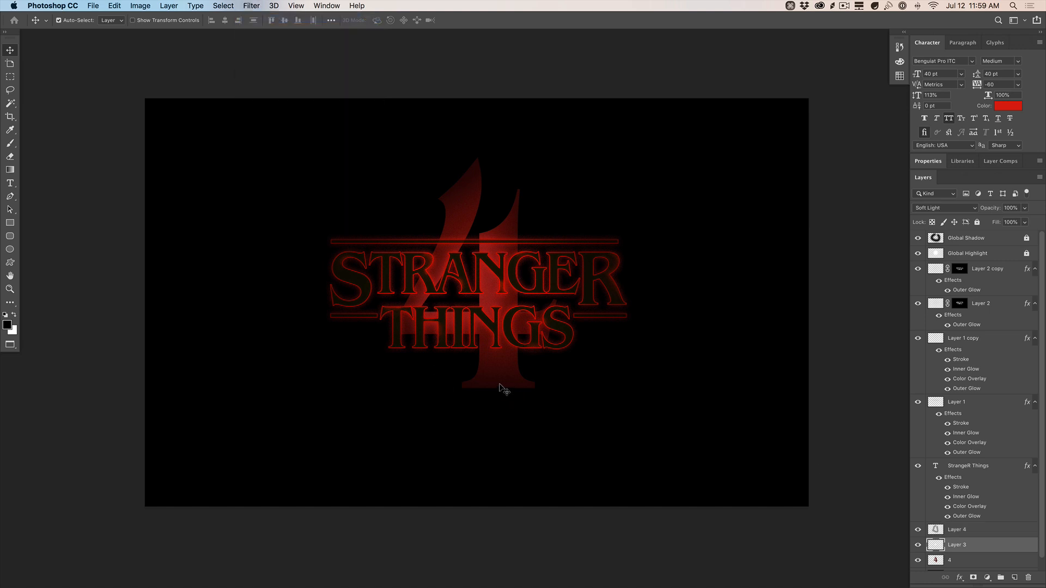
Check the Inner Glow settings of the StrangeR Things text layer, and try lowering the layer's fill before restoring it
key("v")
left_click(512, 337)
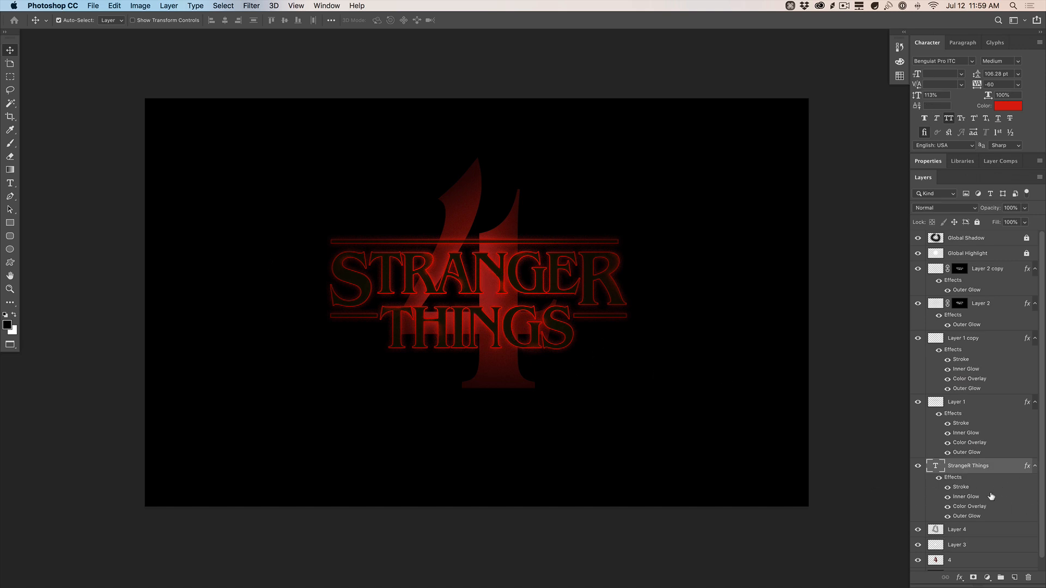
double_click(965, 497)
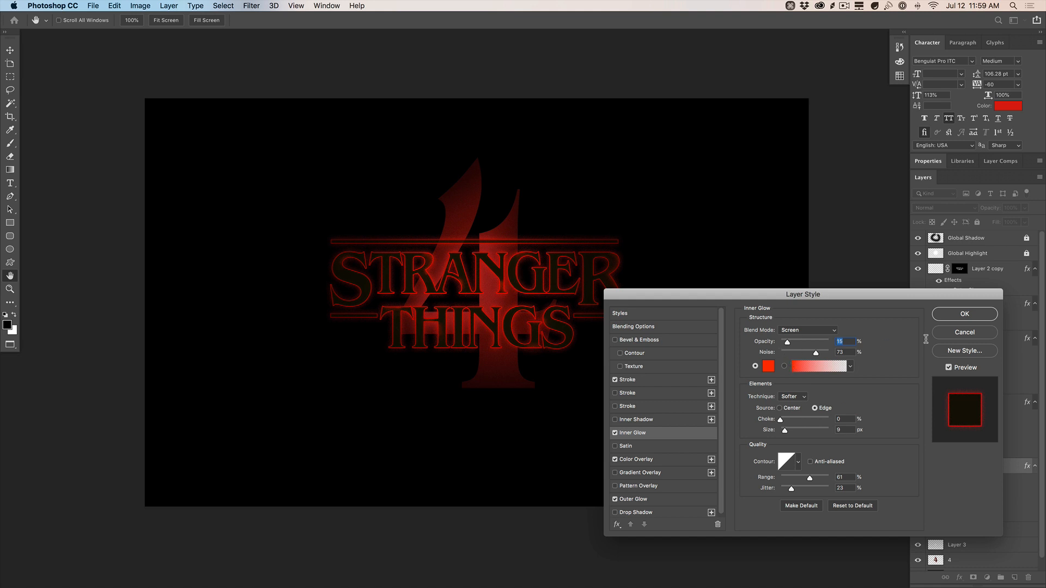
left_click(974, 316)
left_click(1025, 222)
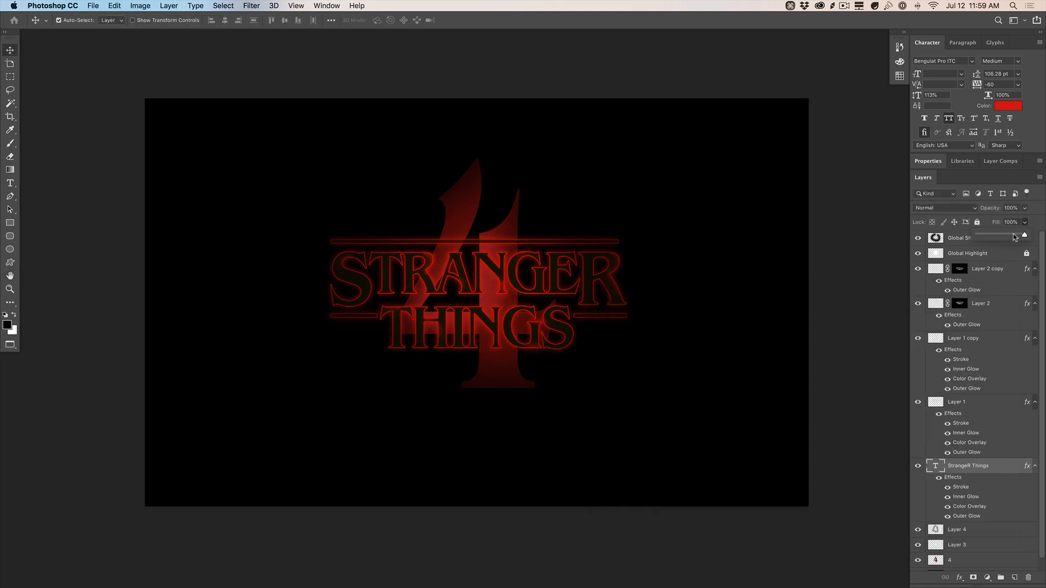
left_click_drag(1014, 238, 957, 241)
left_click(991, 497)
left_click(1024, 222)
left_click_drag(997, 236, 1044, 235)
Turn off the Color Overlay on the StrangeR Things text layer and set the layer's fill to 0%
double_click(990, 497)
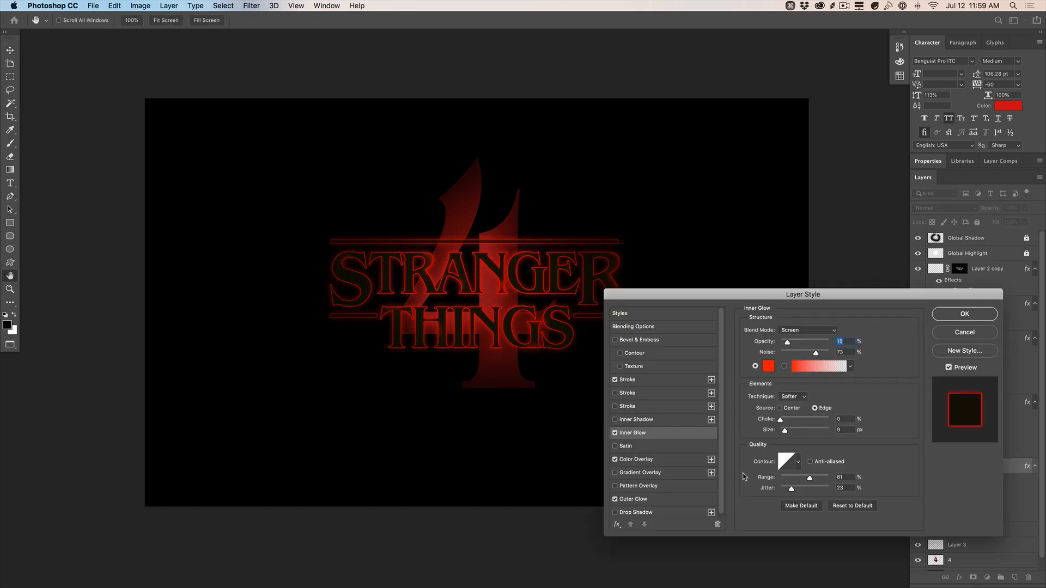
left_click(640, 461)
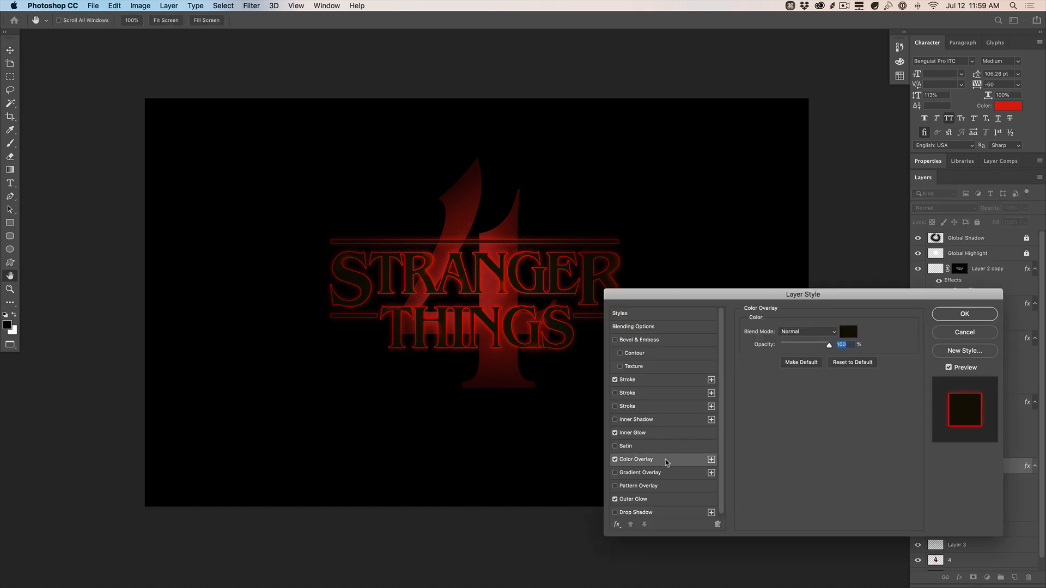
left_click(615, 460)
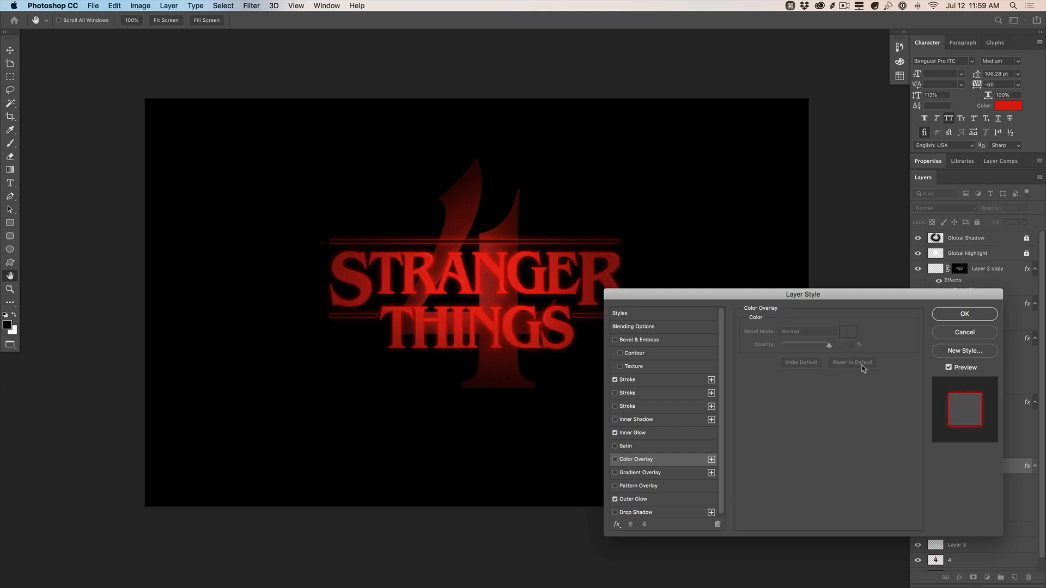
left_click(963, 314)
left_click(1024, 222)
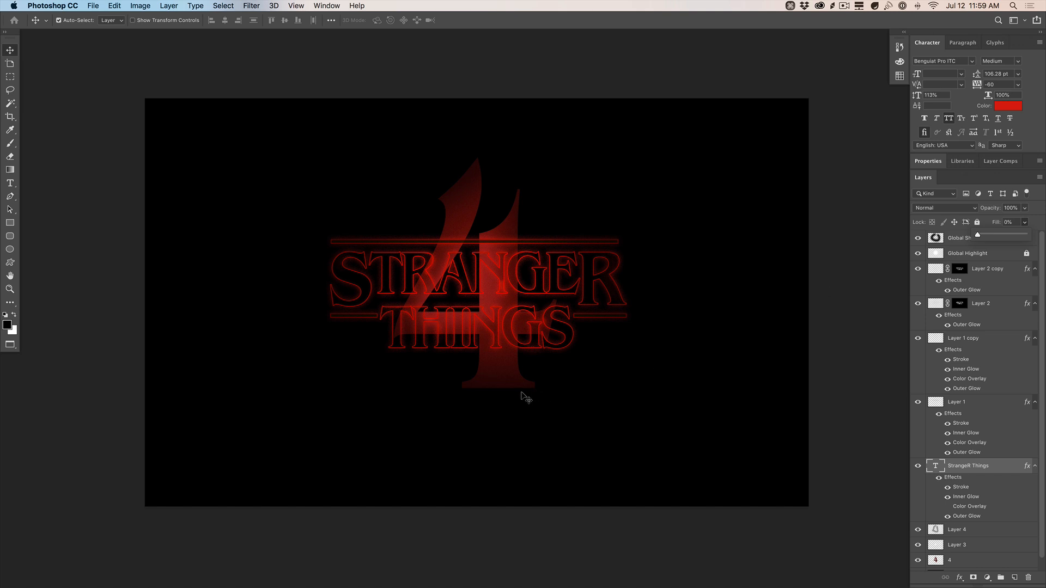
Group the 4, Layer 3 and Layer 4 layers and set the group's opacity to 50%
left_click(983, 560)
left_click(987, 530, "shift")
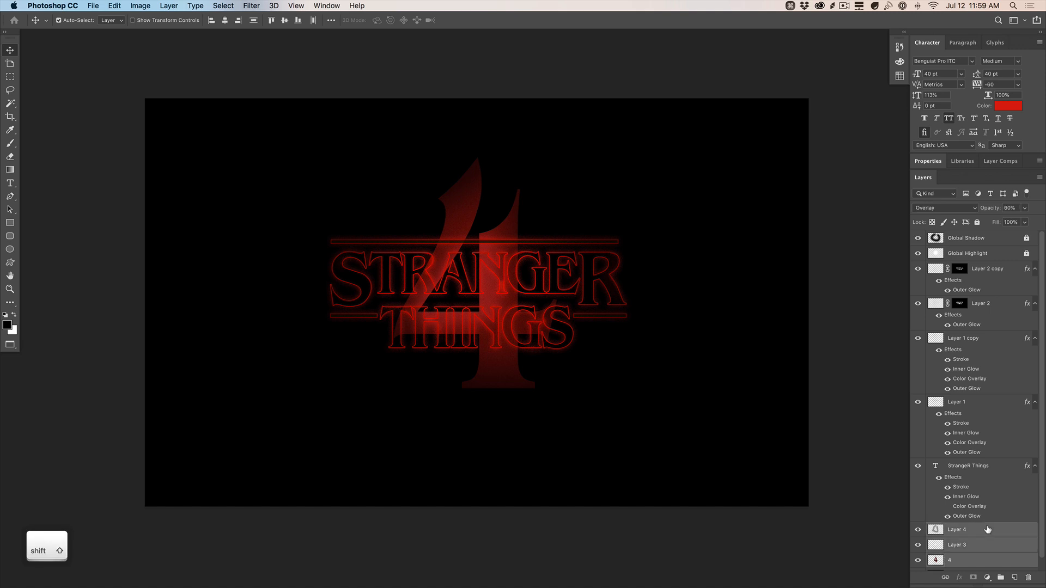
key("super+g")
key("v")
key("5")
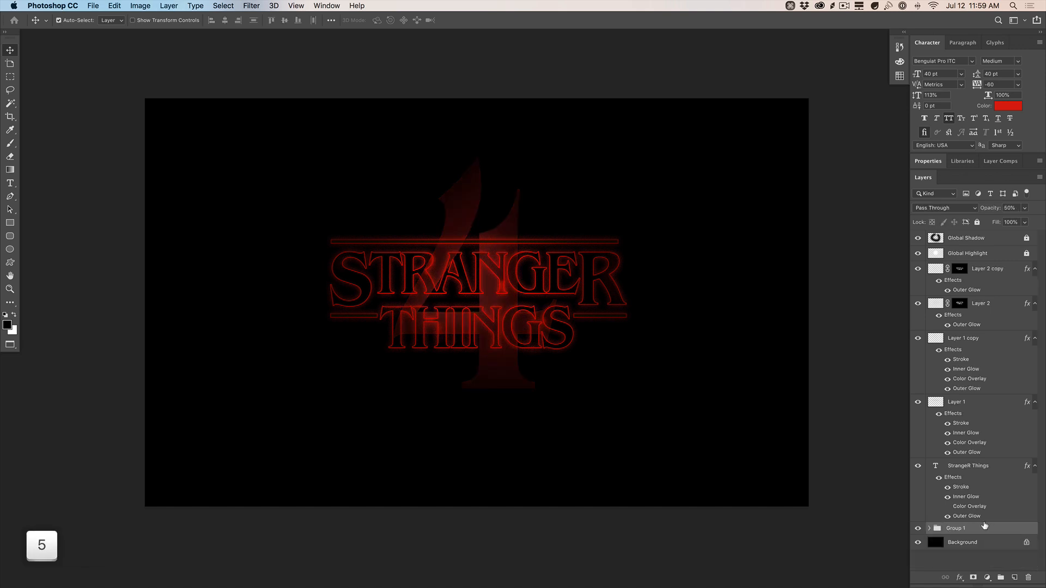
key("6")
key("5")
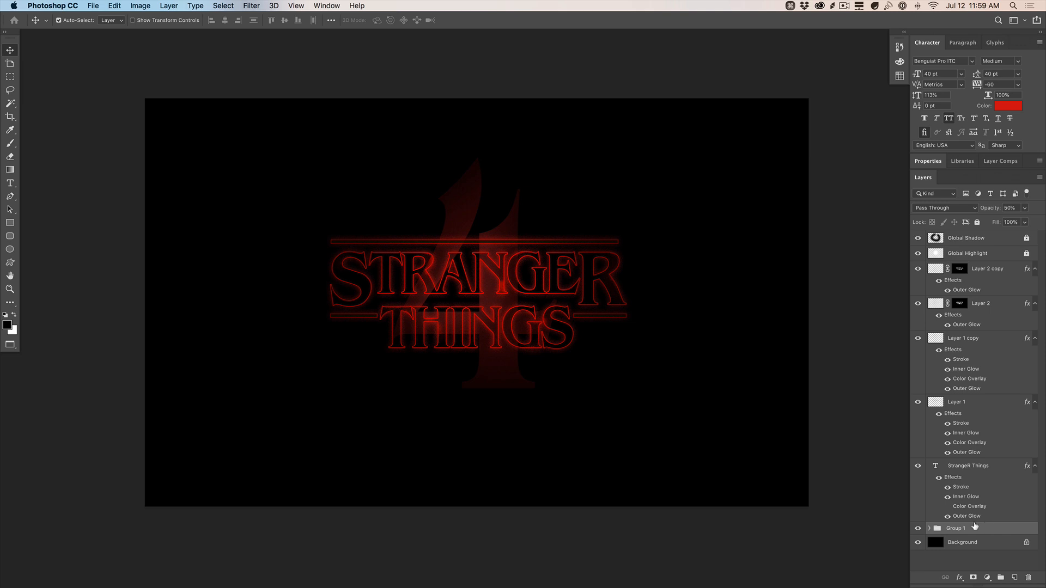
key("4")
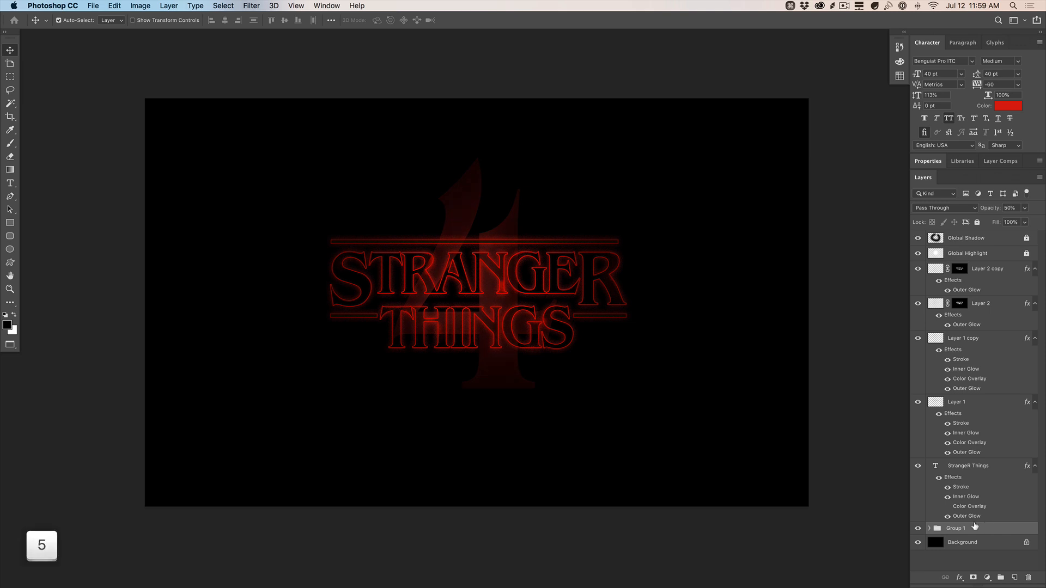
Set Layer 4 and Layer 3 inside the group to 50% opacity and deselect all layers
left_click(929, 527)
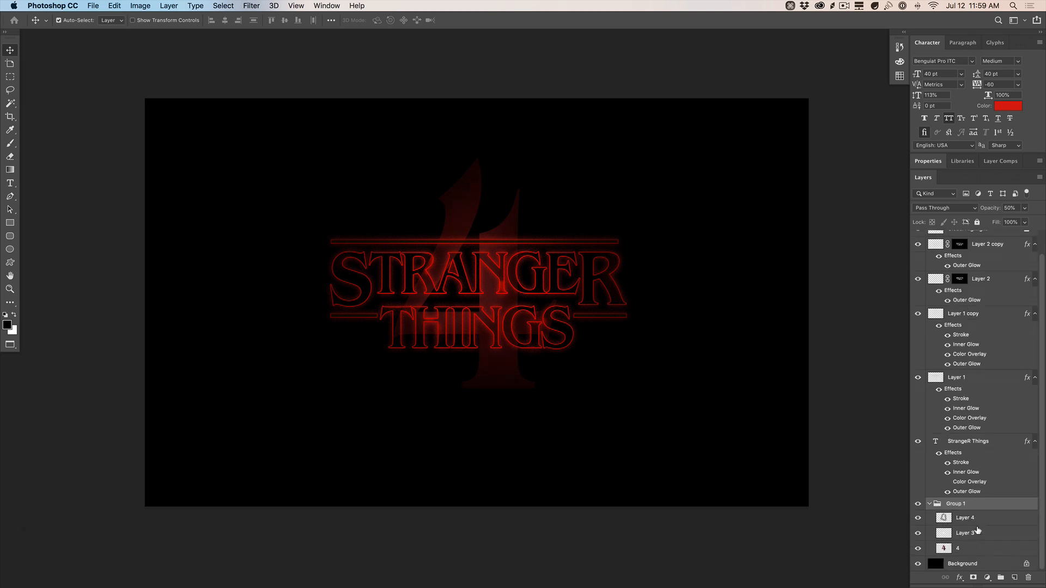
left_click(976, 518)
left_click(979, 534, "shift")
key("5")
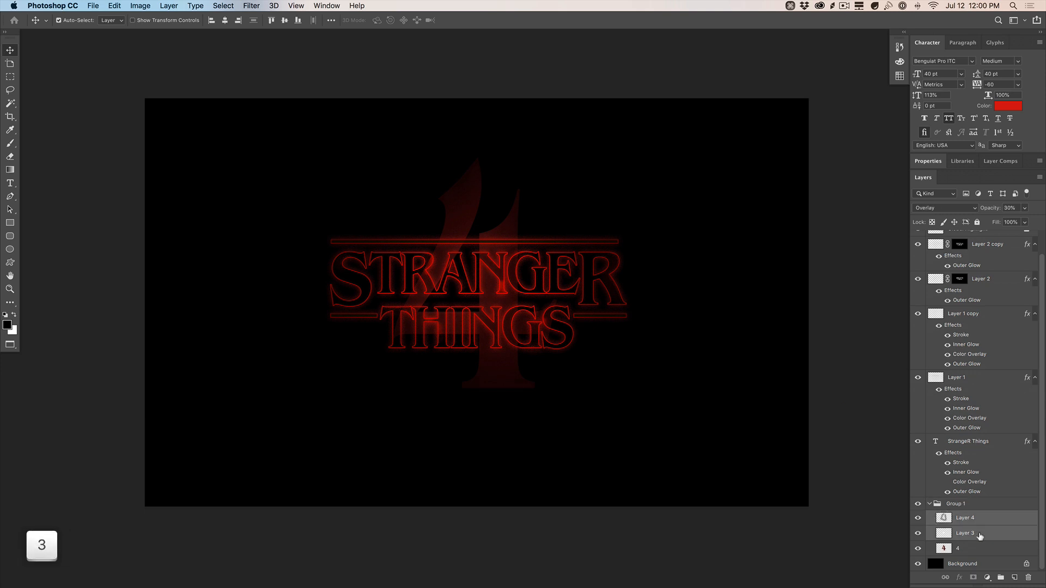
key("5")
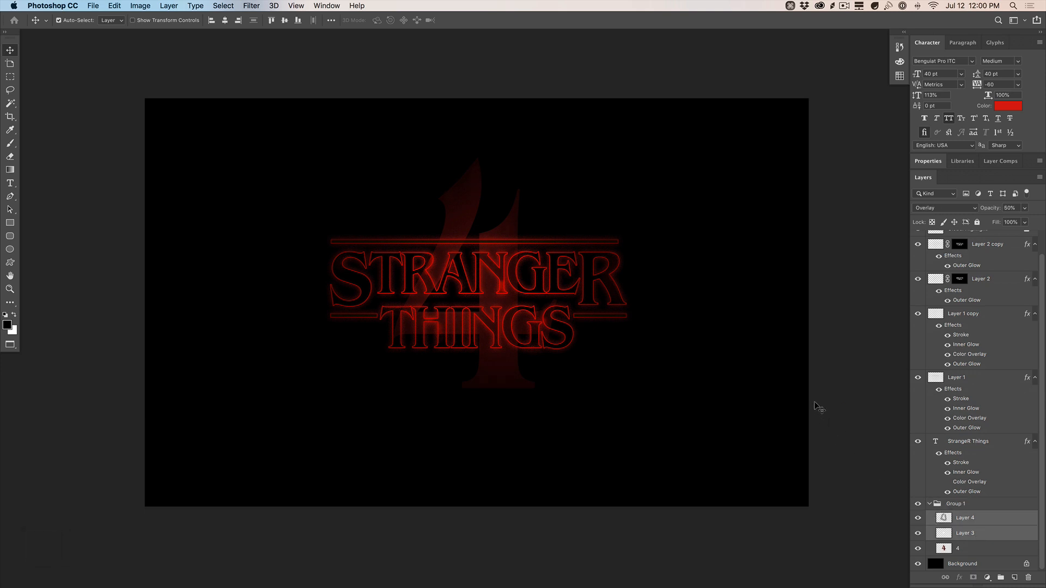
left_click(843, 403)
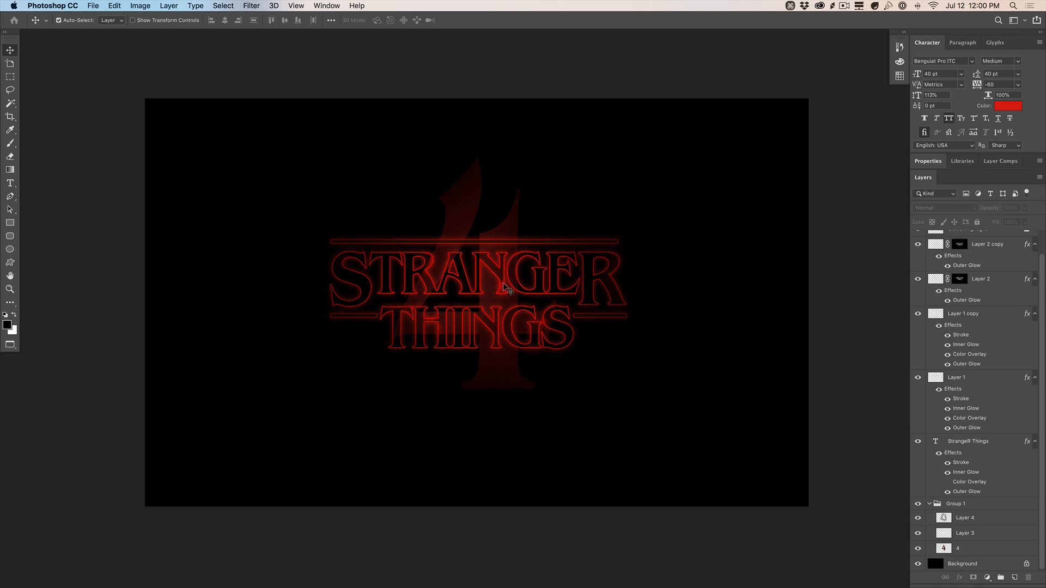
Delete the masked Layer 2 highlight layer
left_click(1007, 246)
scroll(1002, 361, "up", 2)
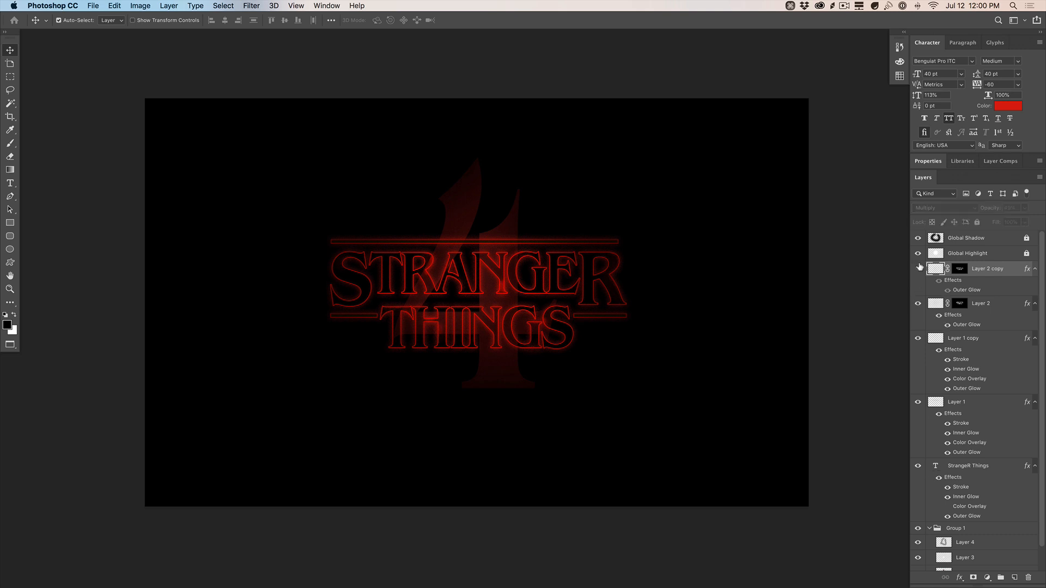
left_click(1011, 304)
key("BackSpace")
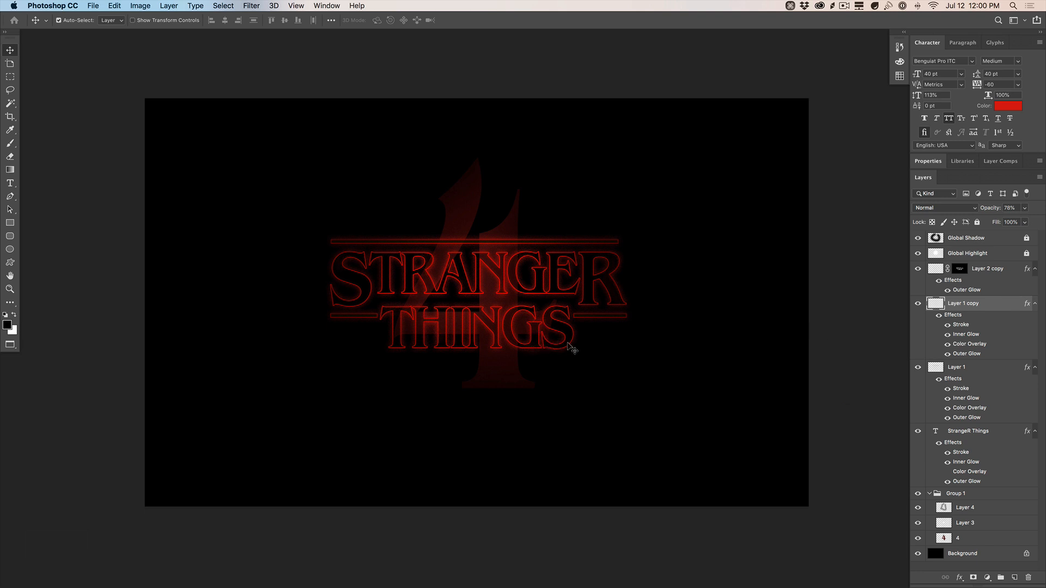
Copy the merged artwork in a rectangle around the logo and the 4, and paste it as a new layer above Global Shadow
key("m")
left_click_drag(667, 416, 271, 134)
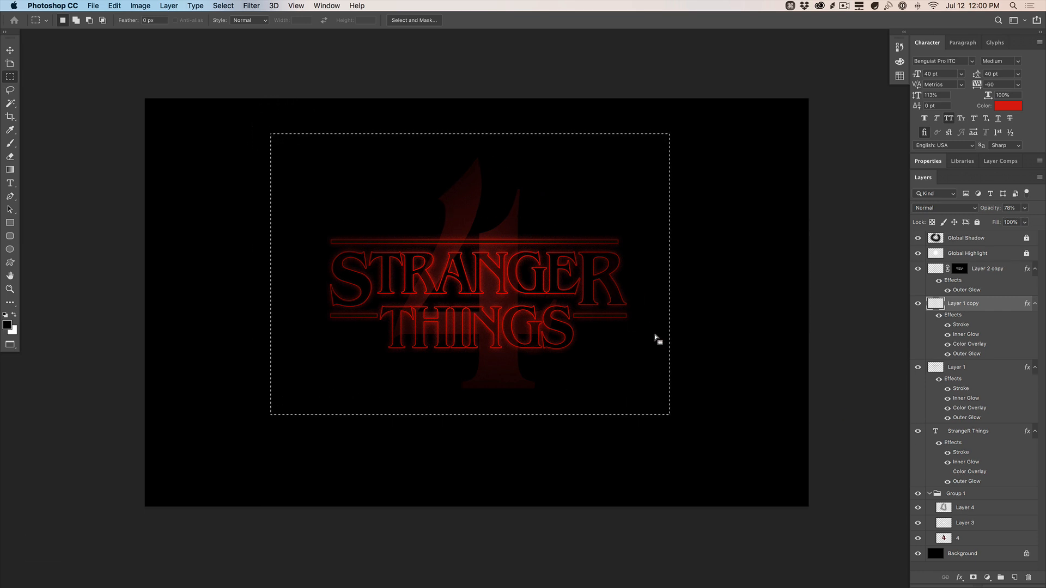
key("cmd+shift+c")
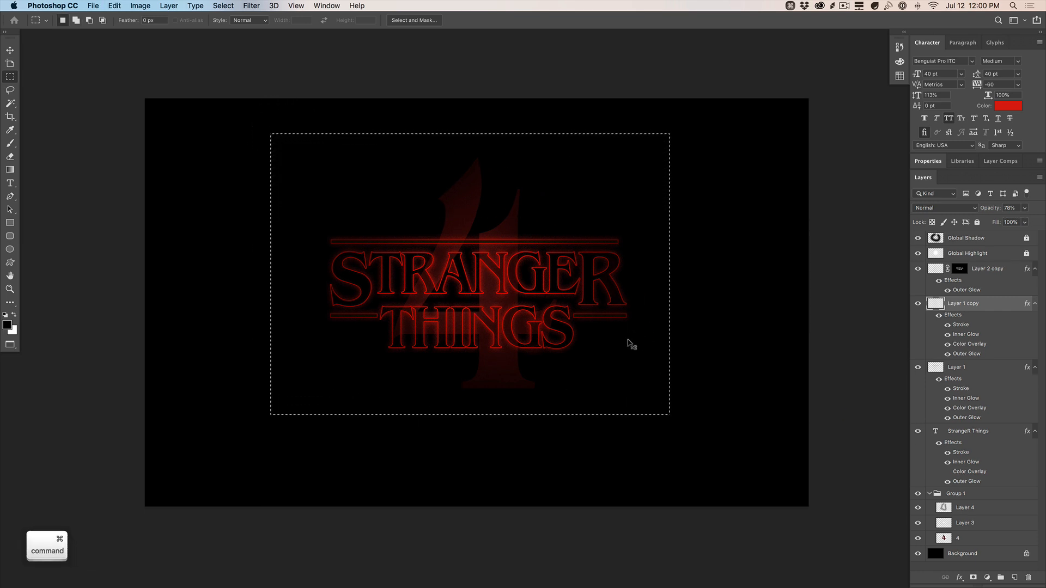
key("cmd+v")
key("v")
left_click_drag(992, 307, 983, 230)
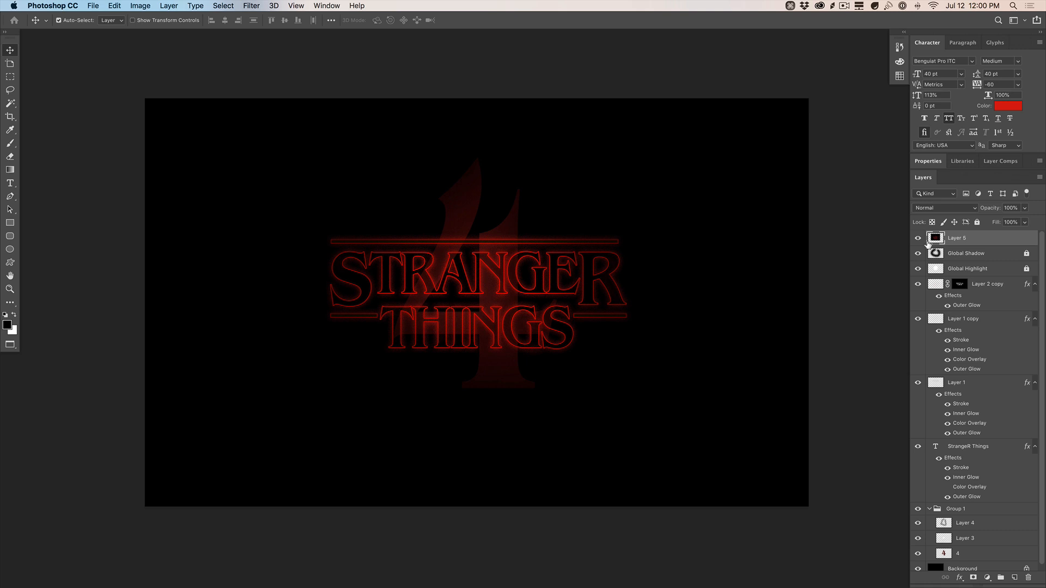
Check the pasted merged layer by toggling its visibility, and move it slightly down on the canvas
left_click(918, 238)
left_click(918, 239)
key("v")
left_click_drag(609, 297, 517, 299)
Add 1.5% uniform, monochromatic noise to the merged Layer 5
left_click(251, 6)
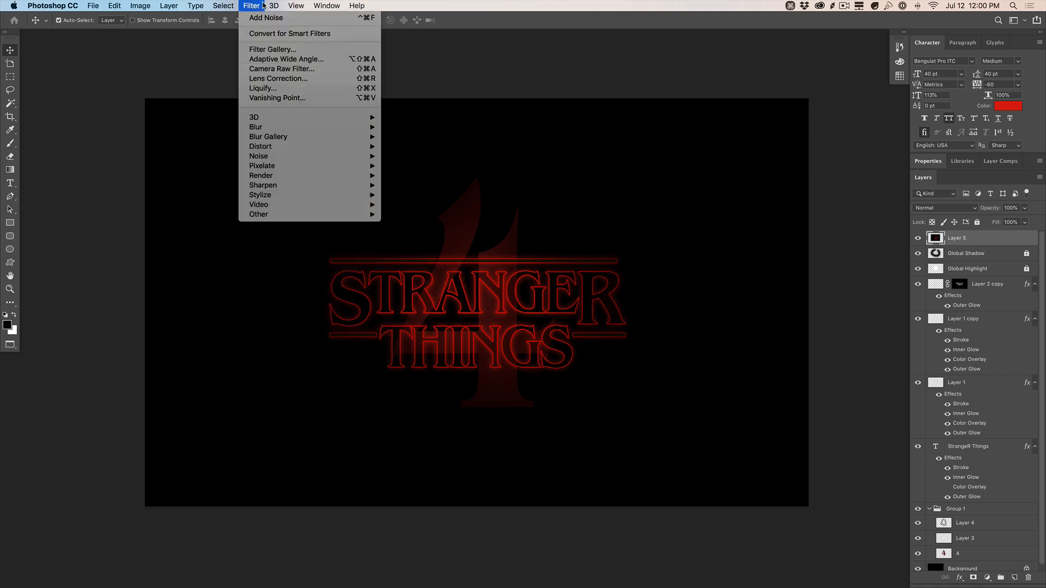
mouse_move(293, 160)
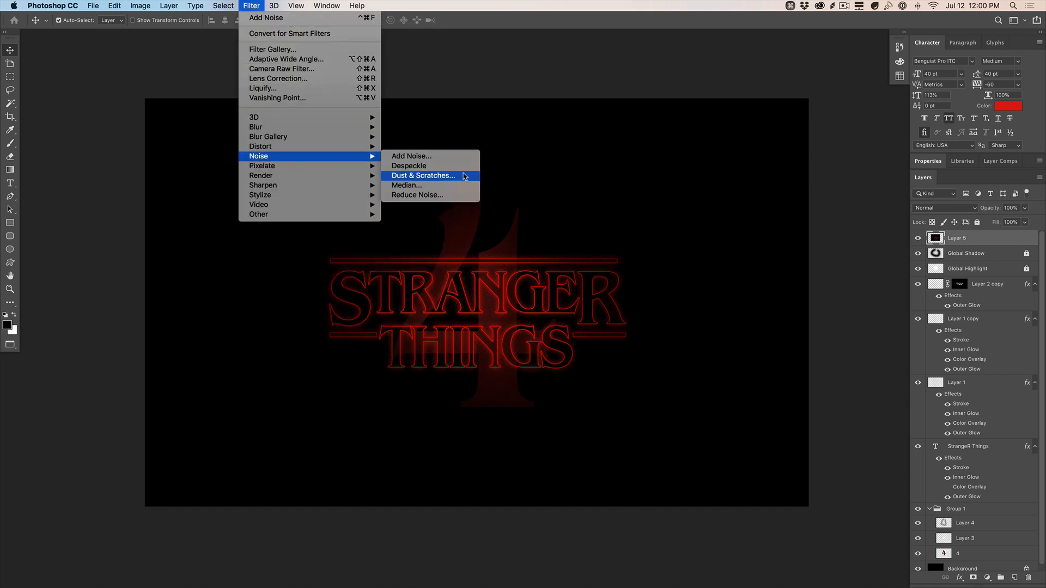
left_click(412, 156)
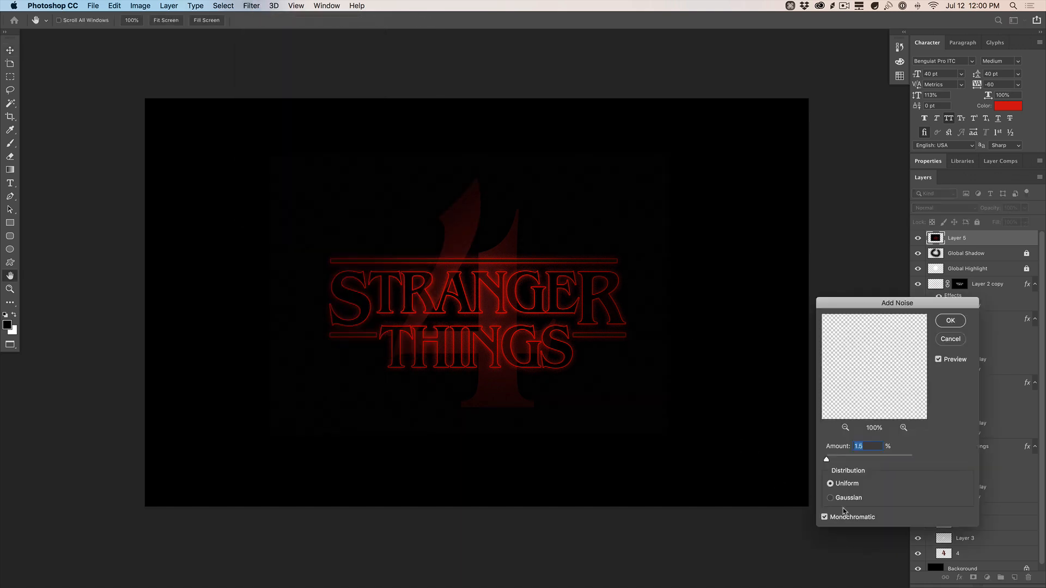
left_click(954, 321)
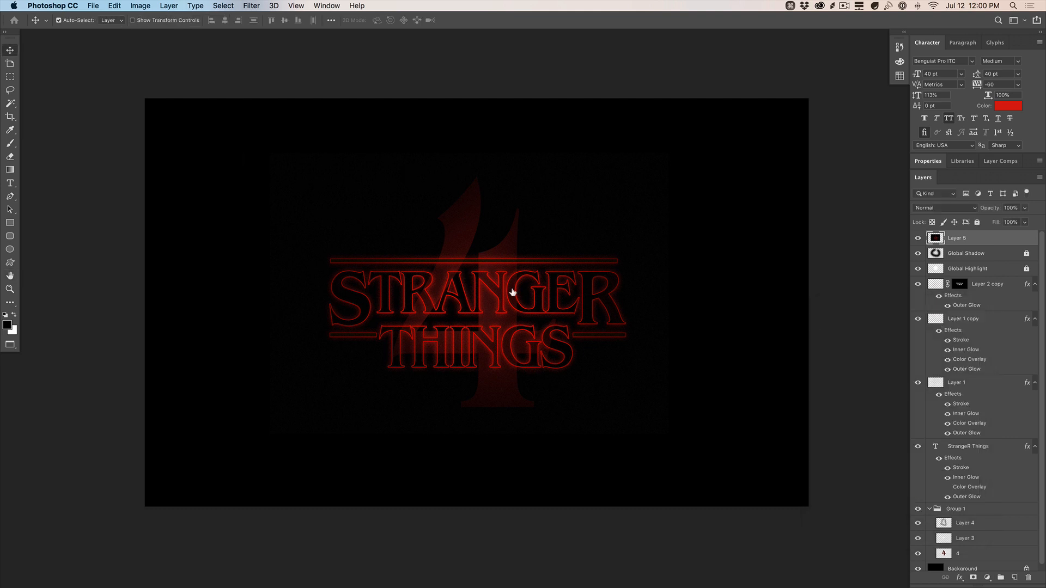
left_click(253, 6)
mouse_move(276, 131)
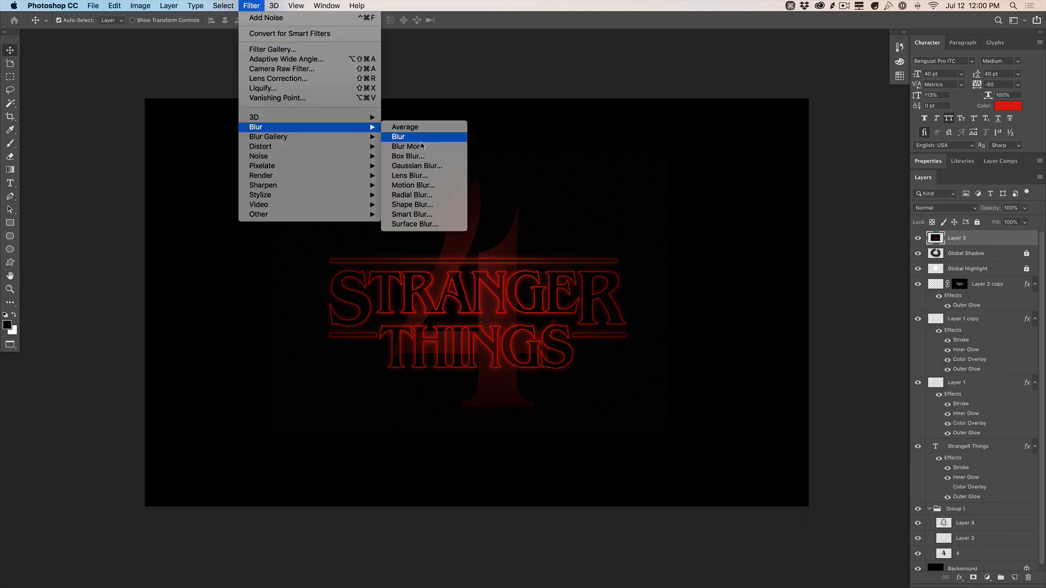
left_click(413, 185)
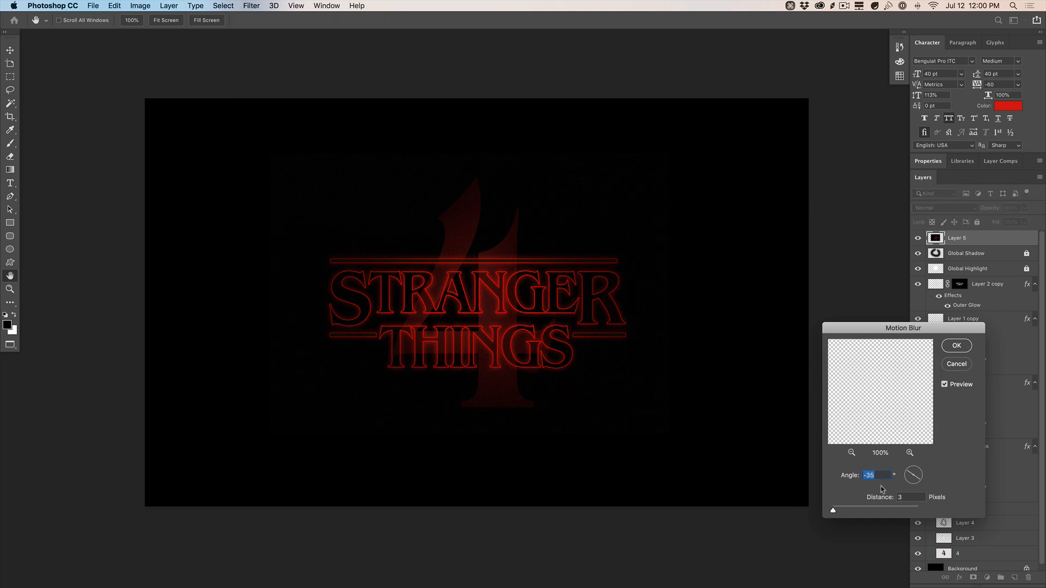
double_click(904, 497)
type("4")
type("10")
mouse_move(857, 512)
left_mouse_down()
mouse_move(821, 512)
mouse_move(837, 513)
left_mouse_up()
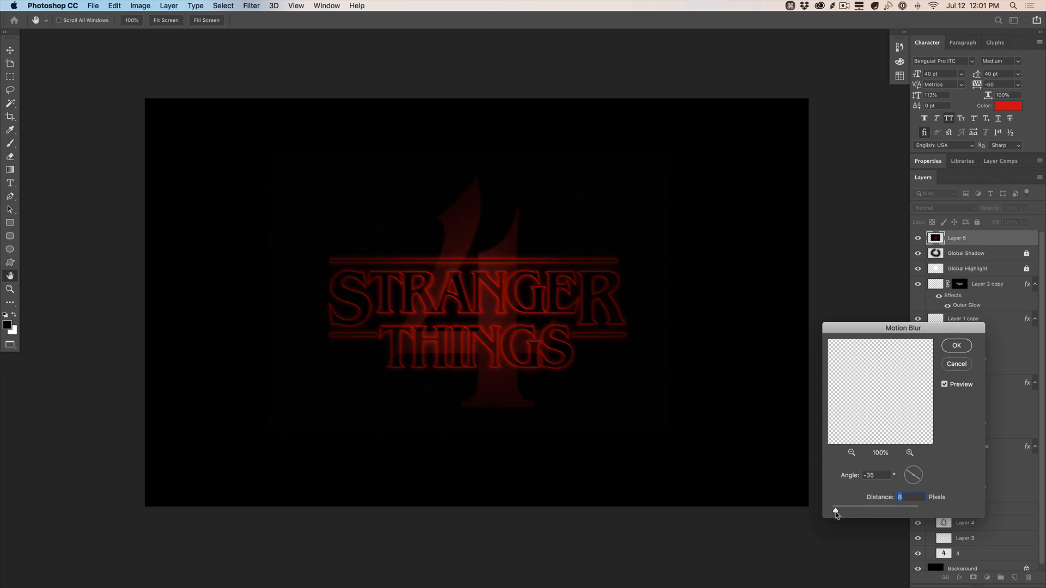
key("Return")
Apply a 5-pixel Motion Blur at -35° to a duplicate of Layer 5, and set the copy's opacity to 67%
key("super+j")
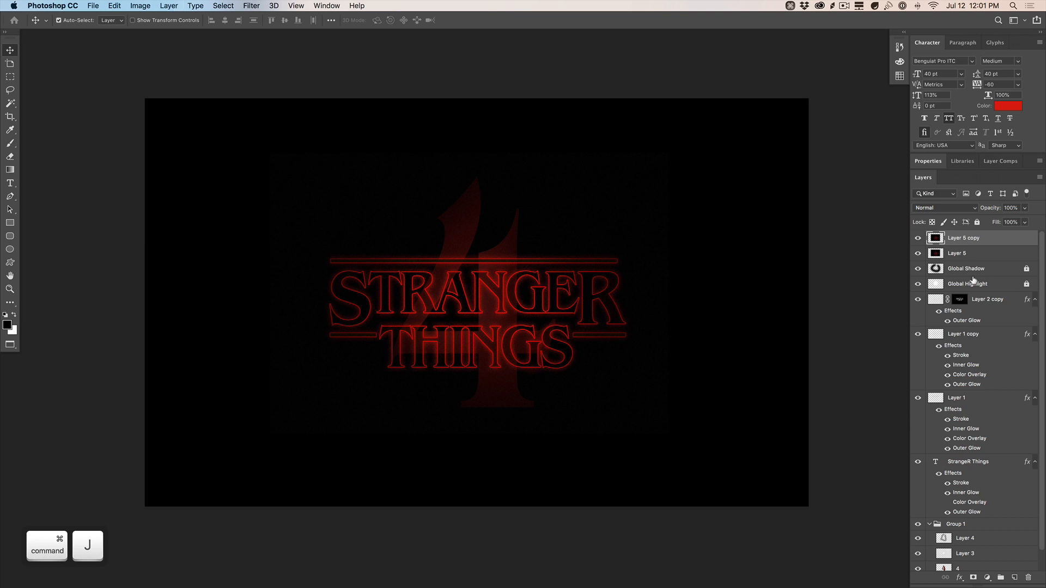
left_click(252, 6)
mouse_move(262, 127)
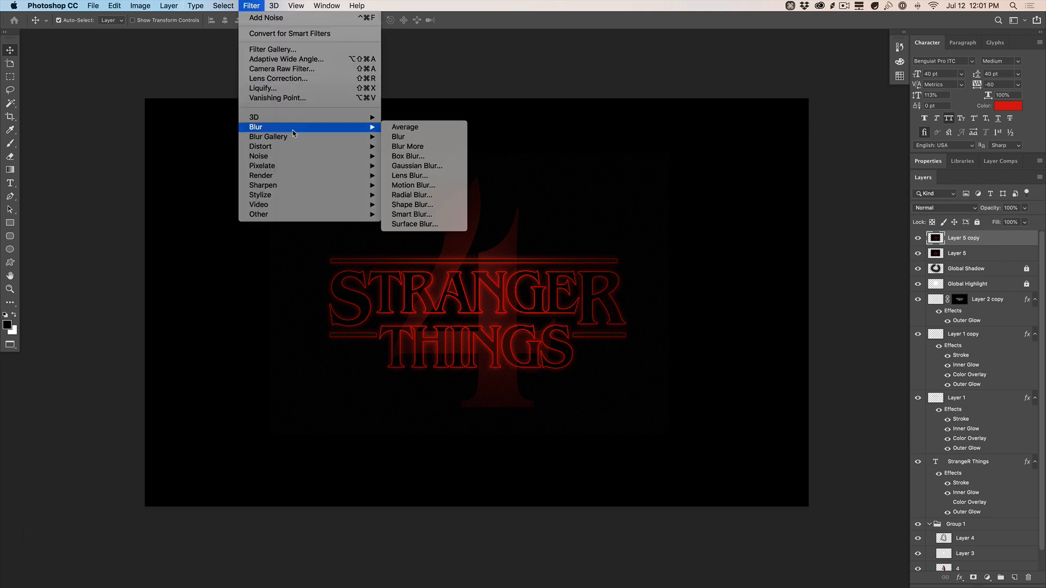
left_click(414, 185)
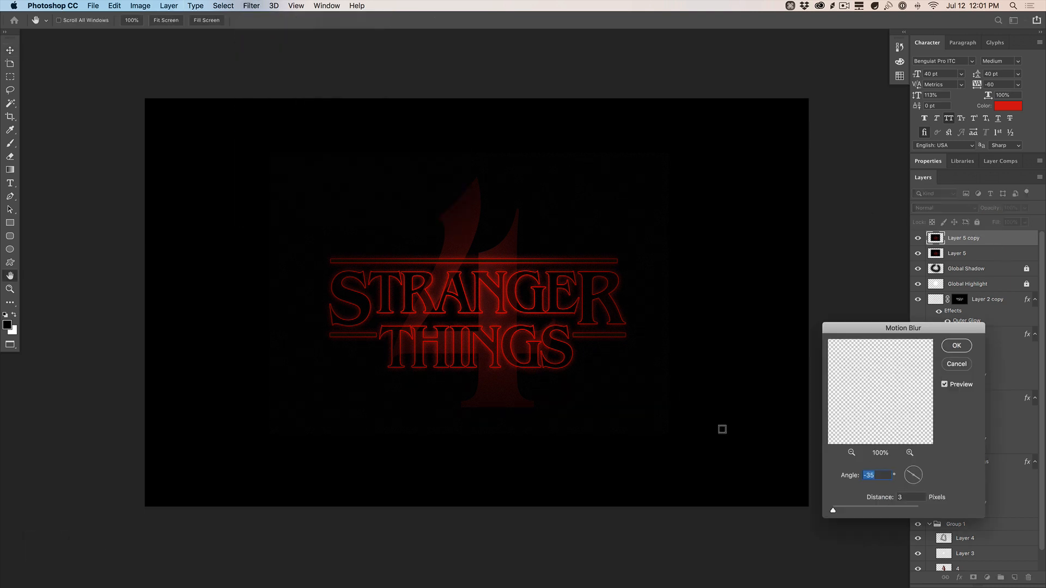
left_click_drag(905, 498, 866, 503)
type("5")
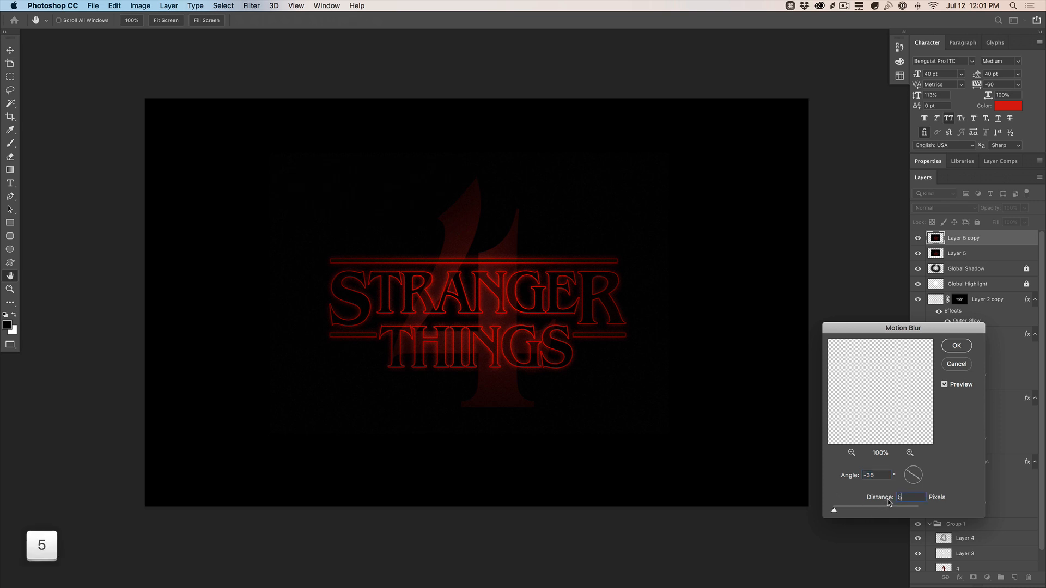
left_click(966, 346)
key("v")
key("6")
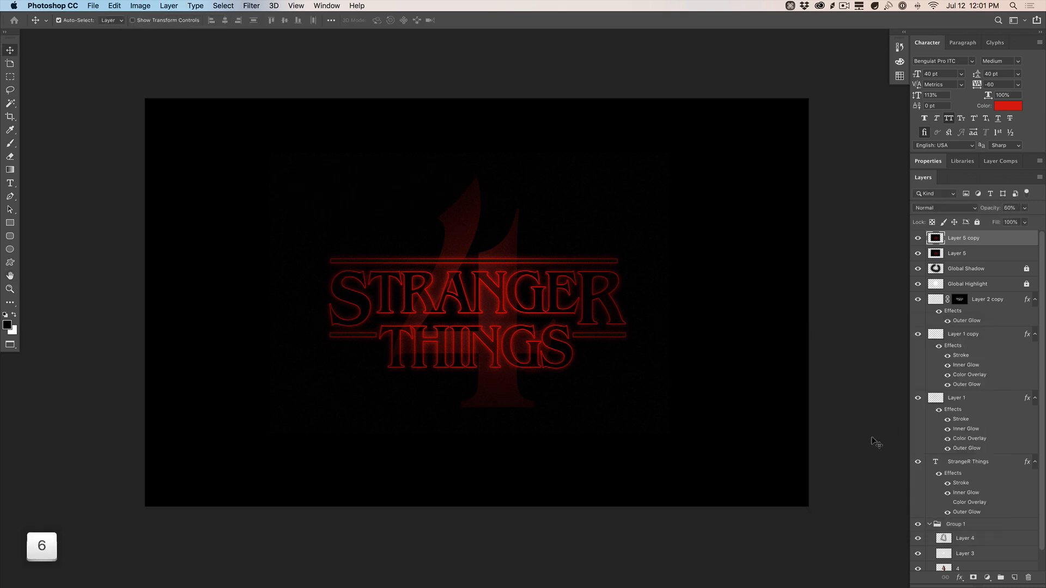
key("7")
Apply a 14-pixel Motion Blur at 49° to another duplicate of Layer 5, and set that copy's opacity to 60%
left_click(994, 253)
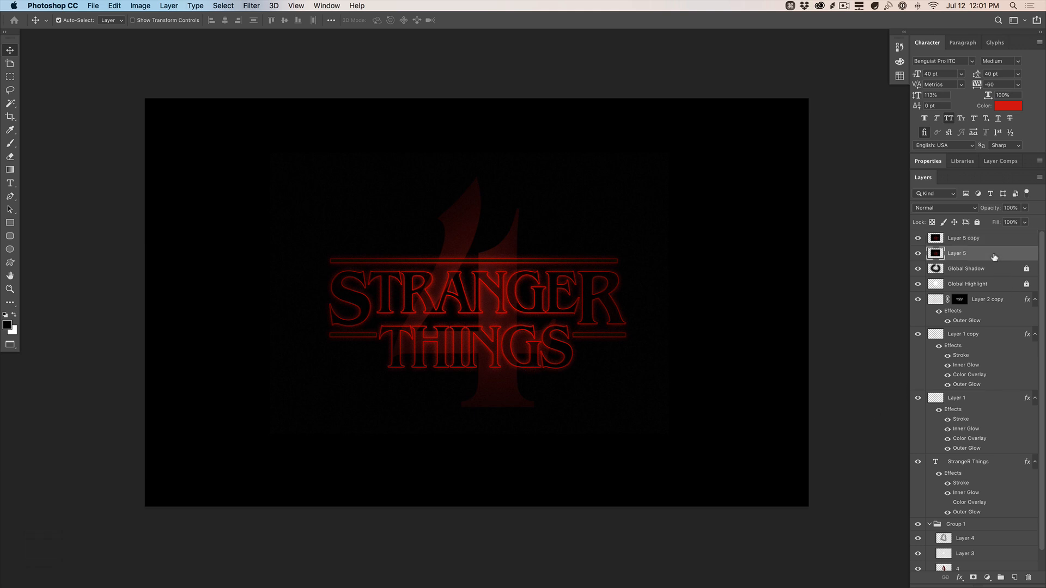
key("ctrl+j")
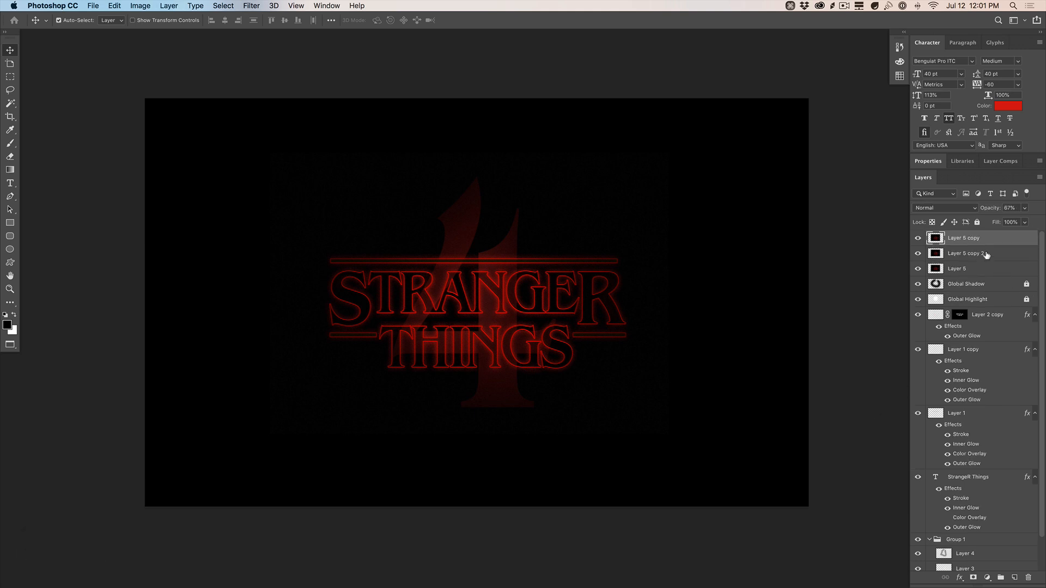
left_click(252, 6)
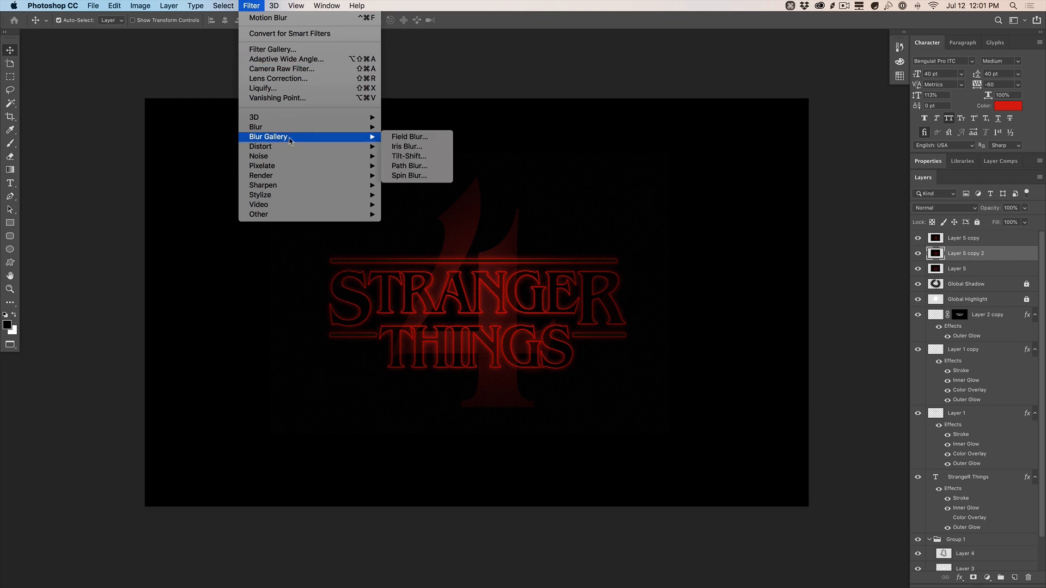
mouse_move(298, 127)
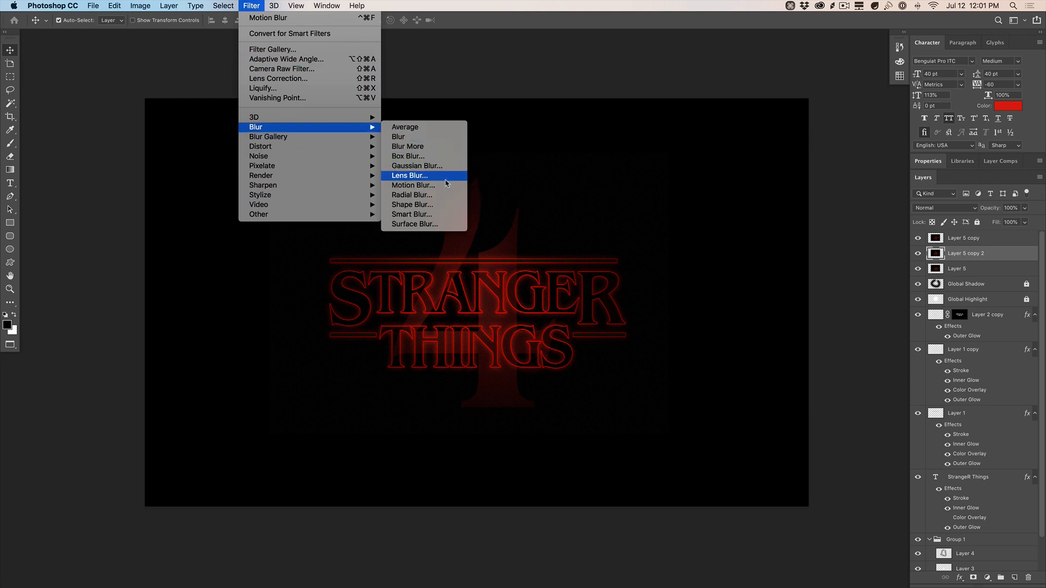
left_click(436, 185)
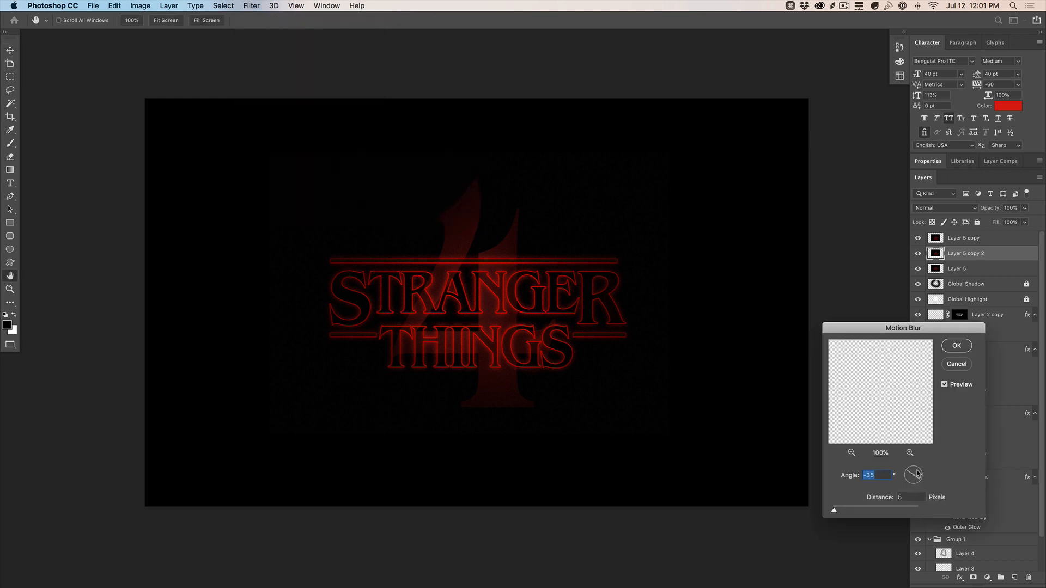
left_click(916, 472)
left_click_drag(834, 511, 838, 512)
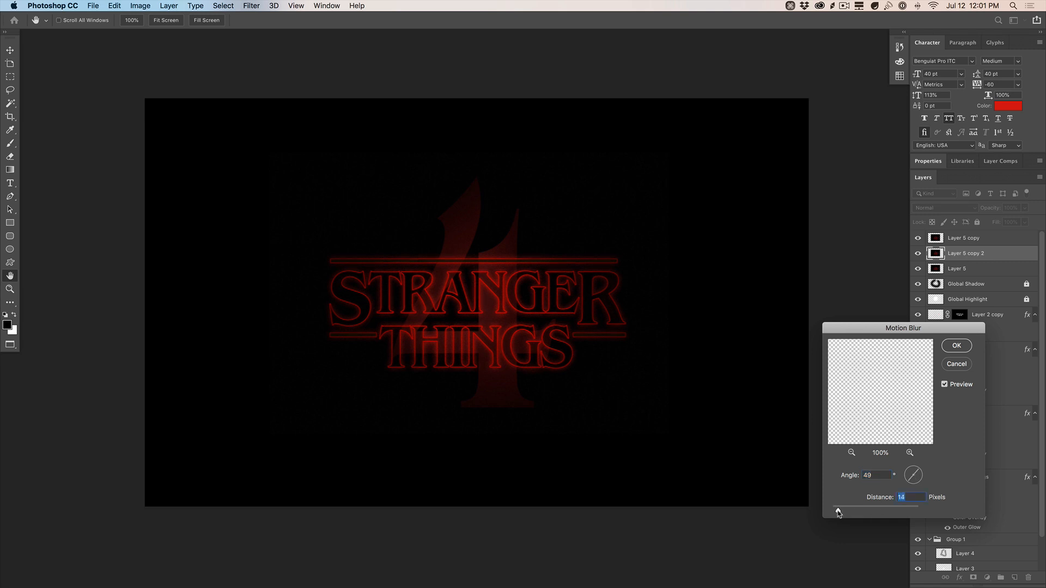
left_click(957, 345)
key("v")
key("6")
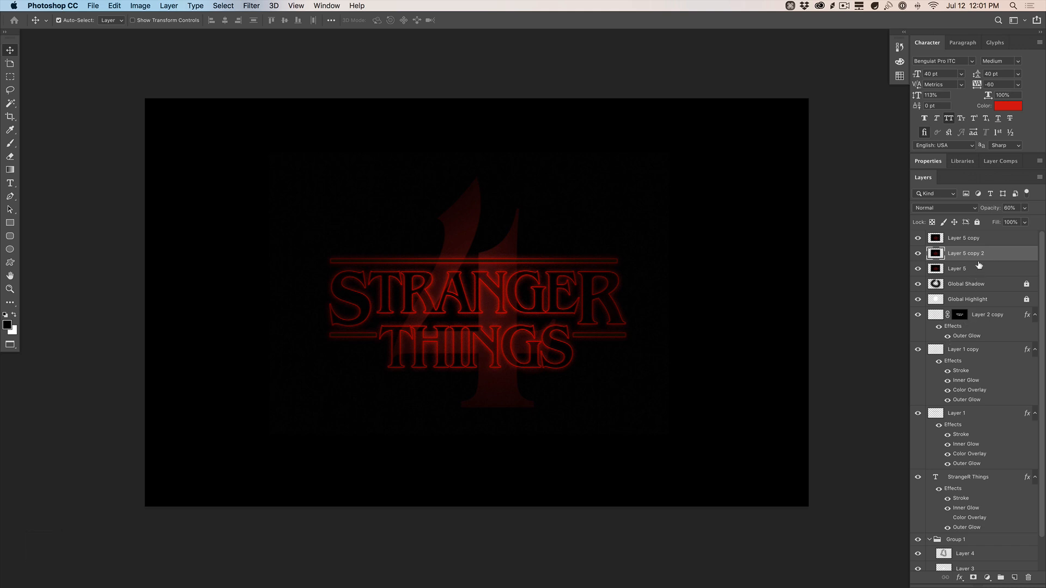
Try a duplicate of Layer 5 above all layers in Multiply mode at 30% and 20% opacity, and delete it
left_click(994, 272)
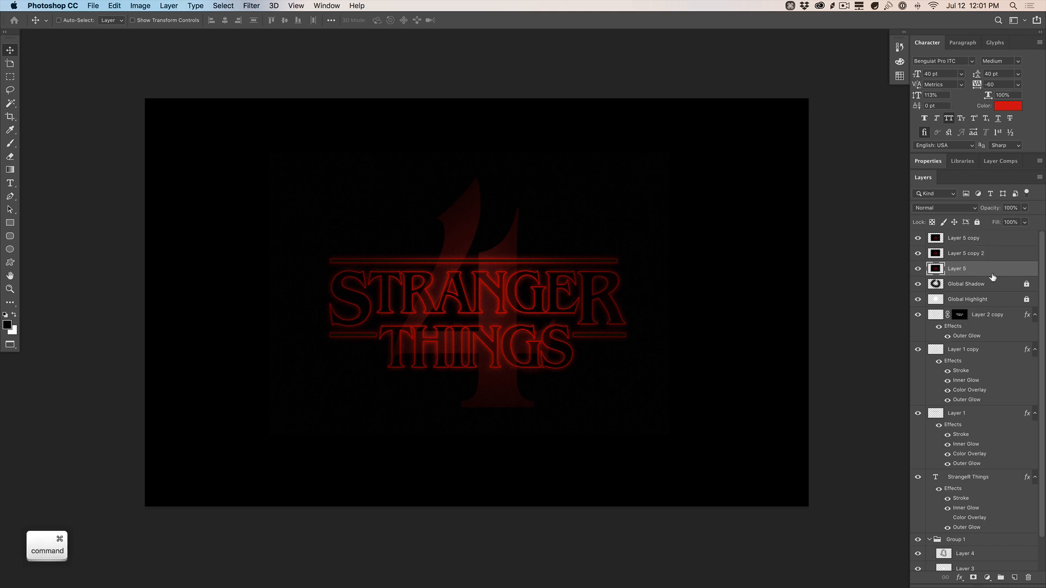
key("super+j")
left_click_drag(983, 269, 995, 236)
left_click(938, 208)
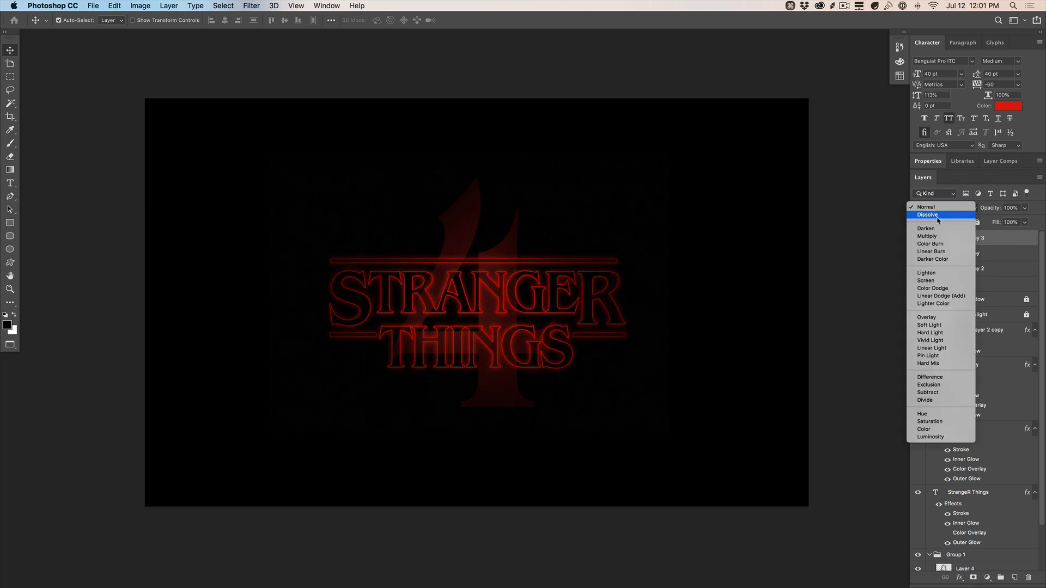
left_click(927, 236)
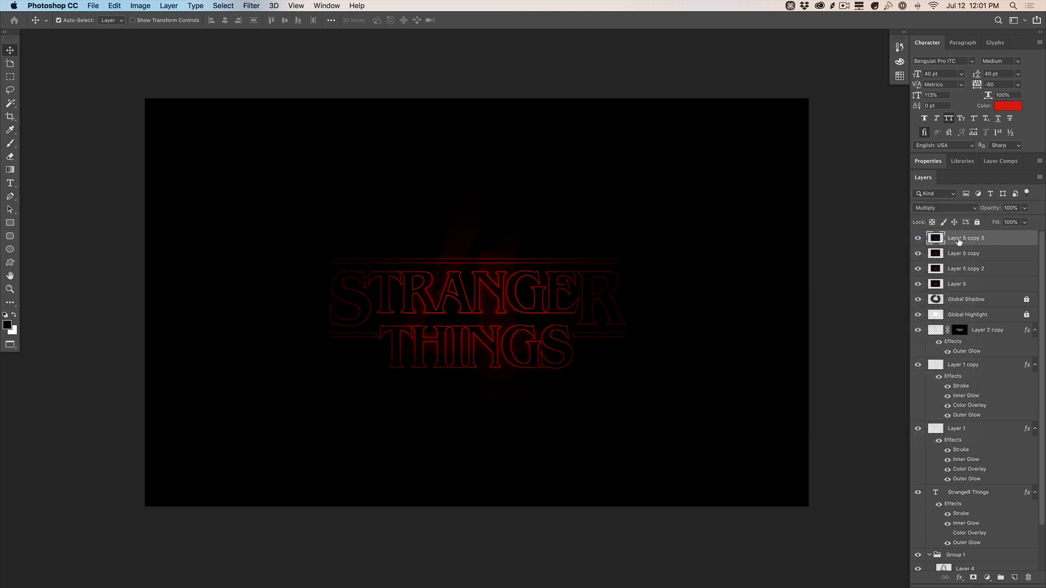
key("v")
key("3")
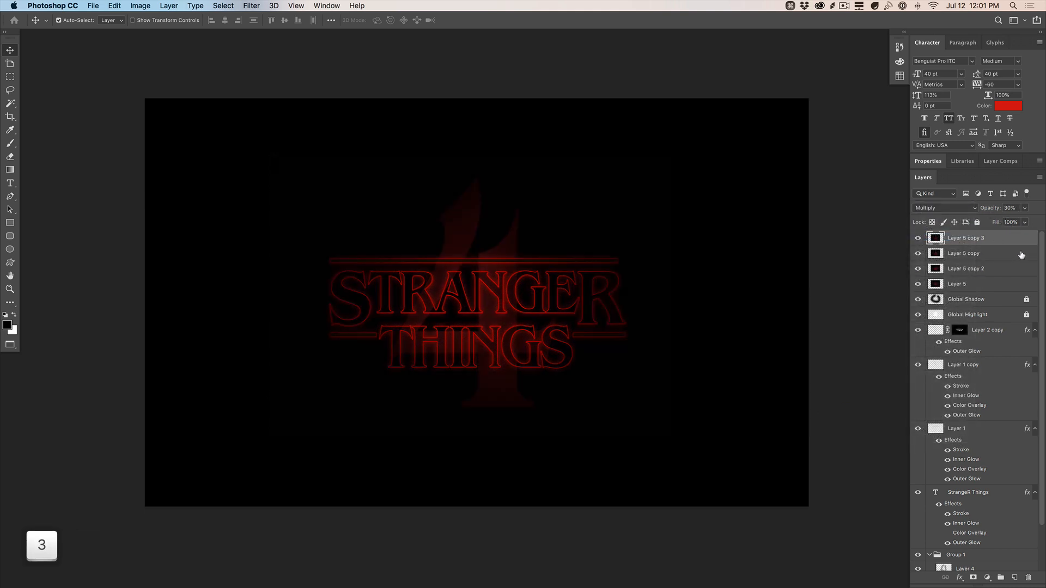
key("1")
key("2")
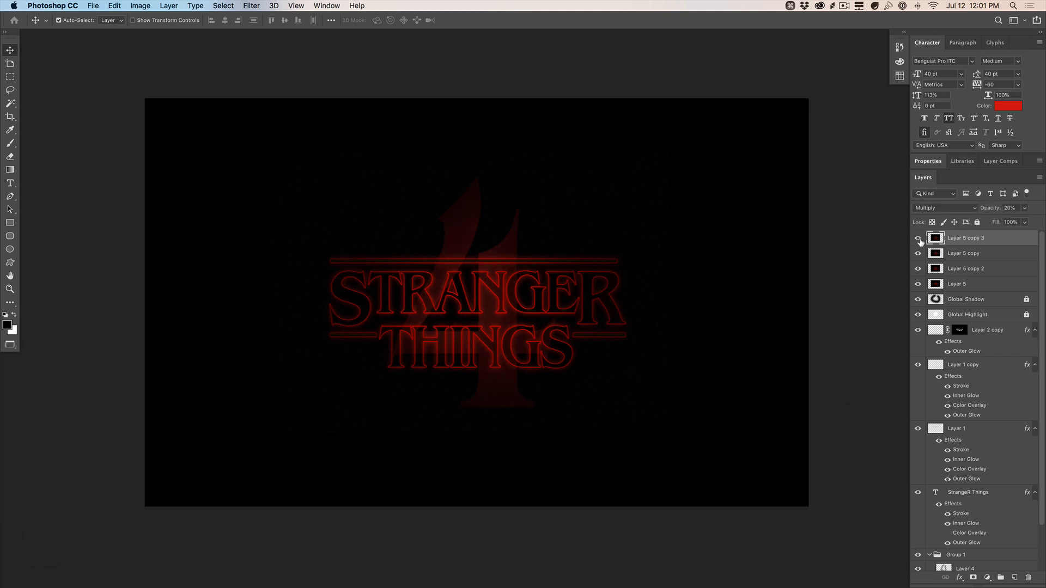
left_click(918, 239)
key("BackSpace")
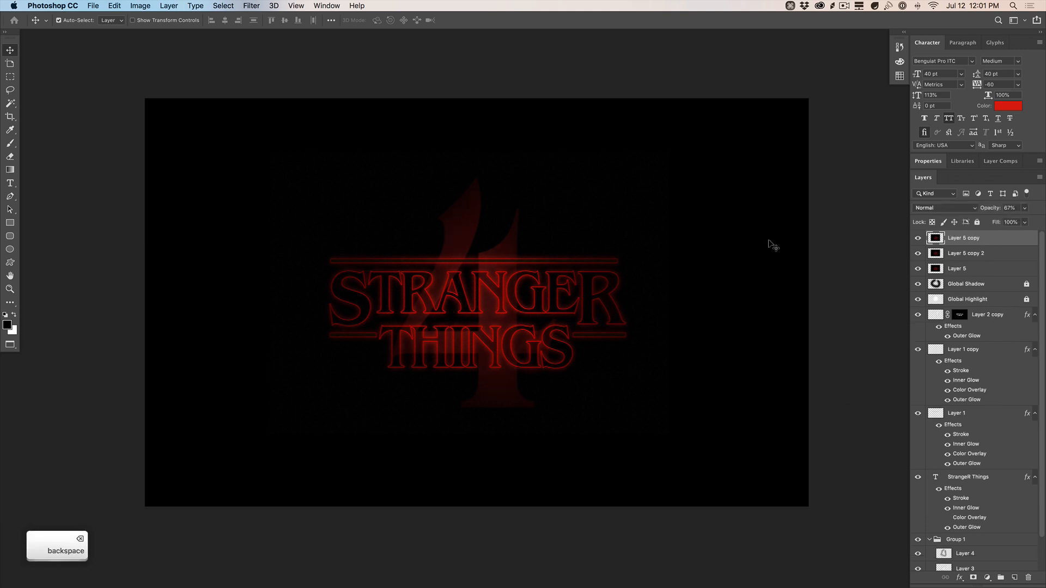